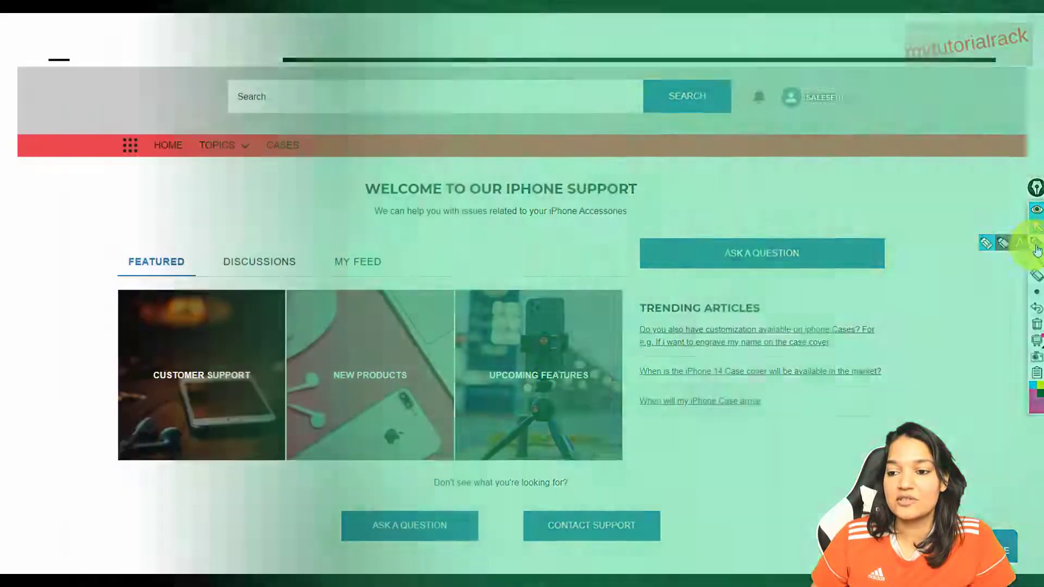
Annotate the slide: circle FEATURED, mark the three topic tiles and labels, then erase everything.
click(1037, 245)
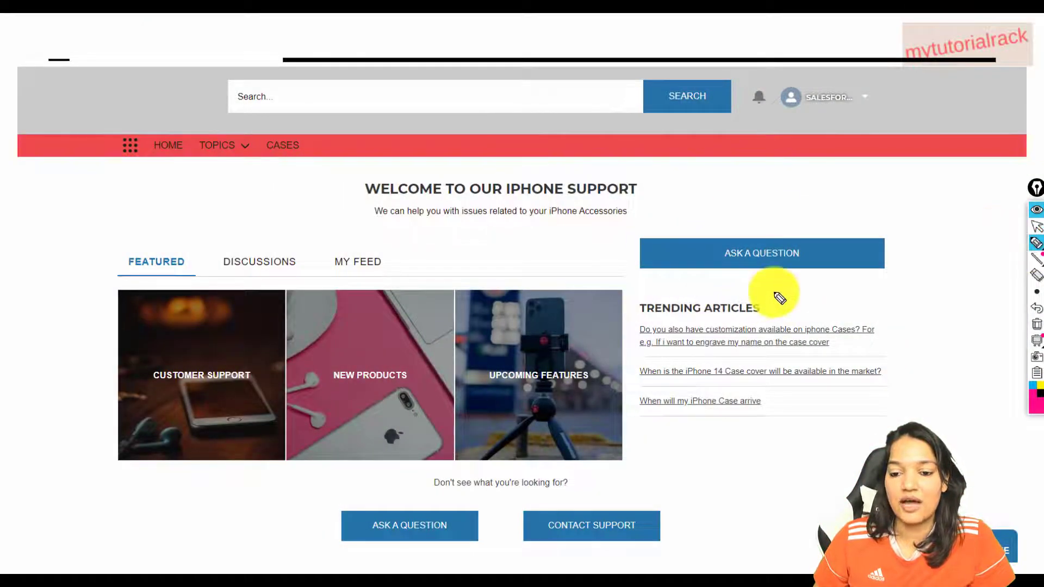
mouse_move(776, 295)
mouse_down()
mouse_move(664, 281)
mouse_move(612, 344)
mouse_move(655, 431)
mouse_move(862, 438)
mouse_move(906, 354)
mouse_move(808, 284)
mouse_move(769, 284)
mouse_up()
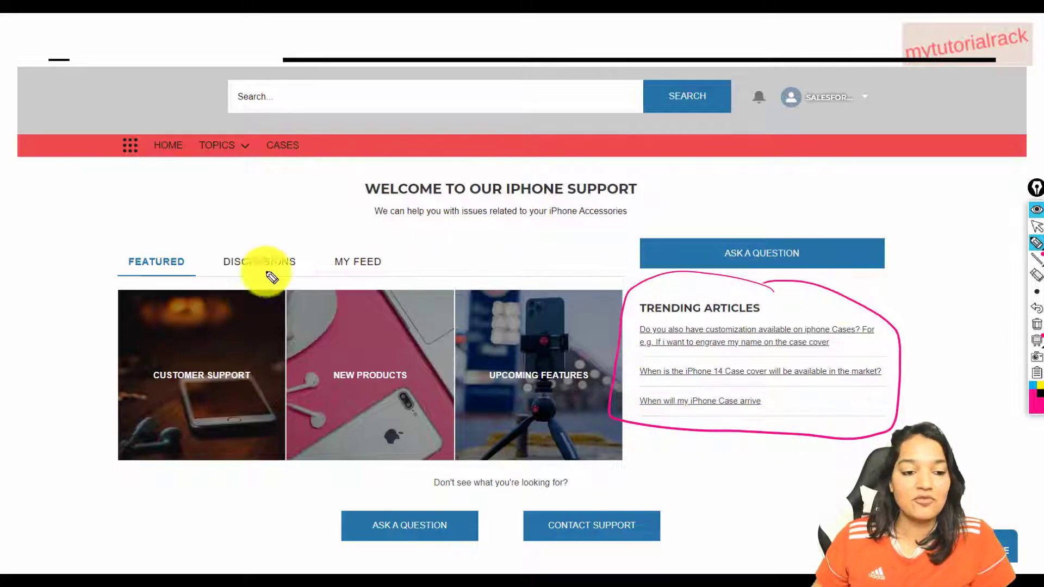
mouse_move(185, 256)
mouse_down()
mouse_move(140, 243)
mouse_move(154, 280)
mouse_move(173, 238)
mouse_up()
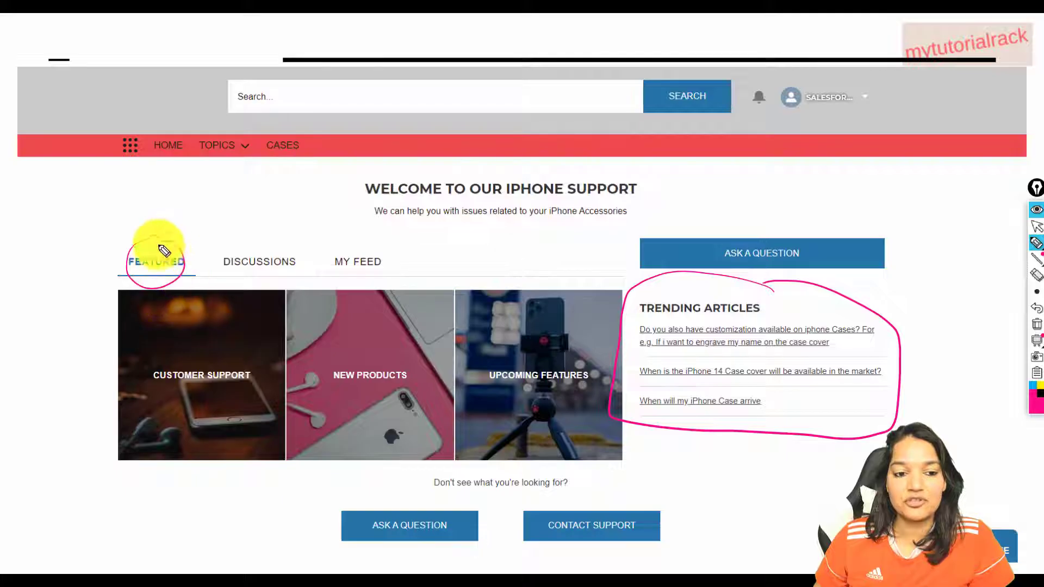
drag(186, 325, 220, 313)
drag(319, 317, 364, 315)
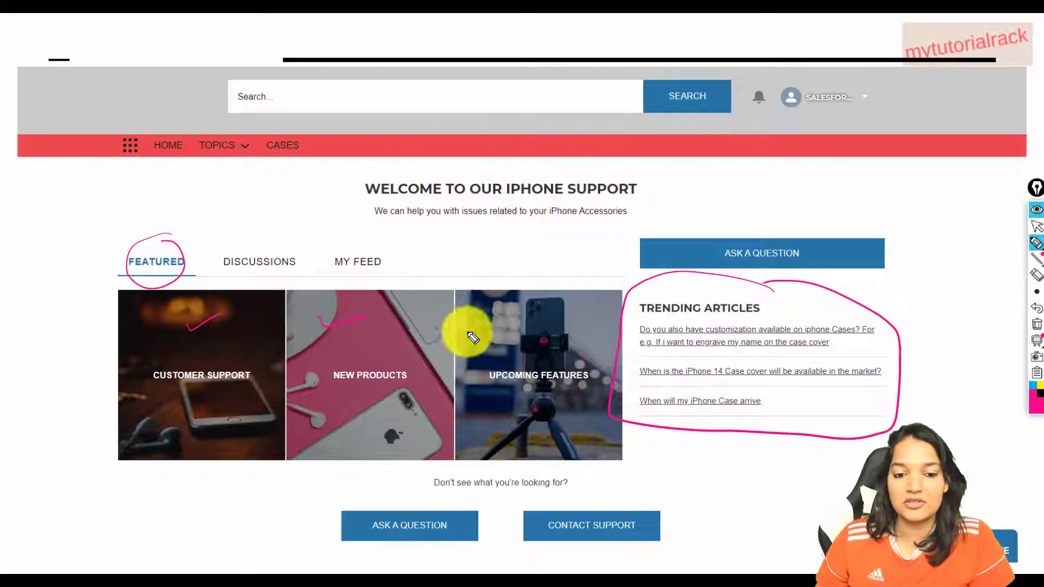
drag(477, 333, 526, 322)
drag(151, 390, 210, 393)
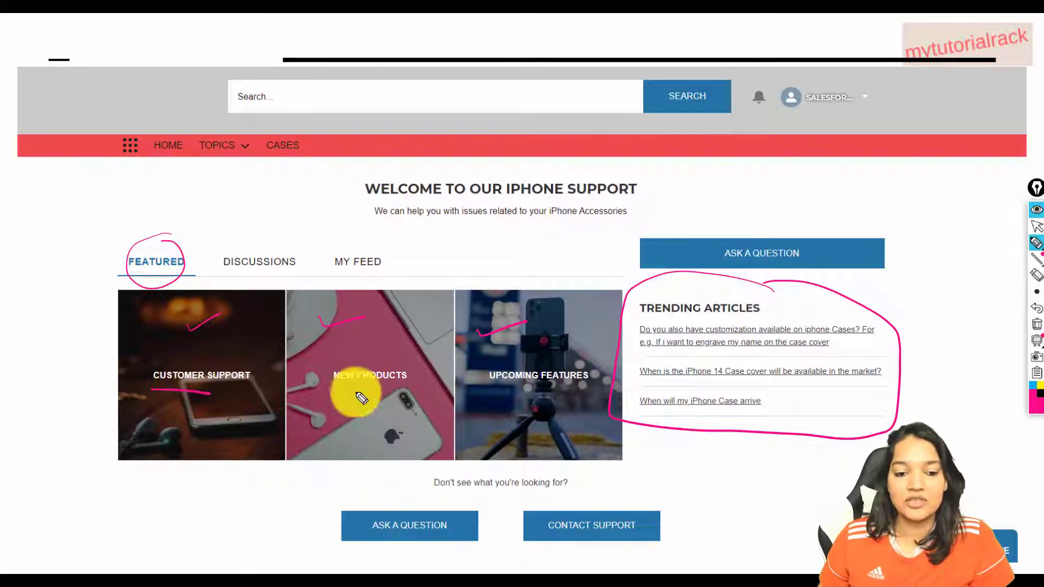
drag(333, 391, 389, 392)
drag(491, 390, 569, 389)
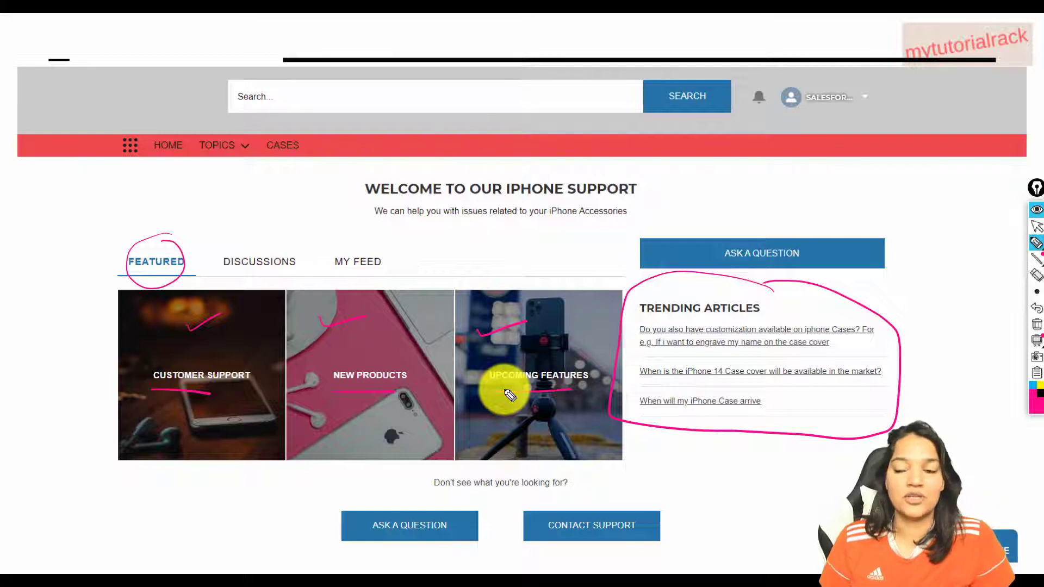
click(1033, 327)
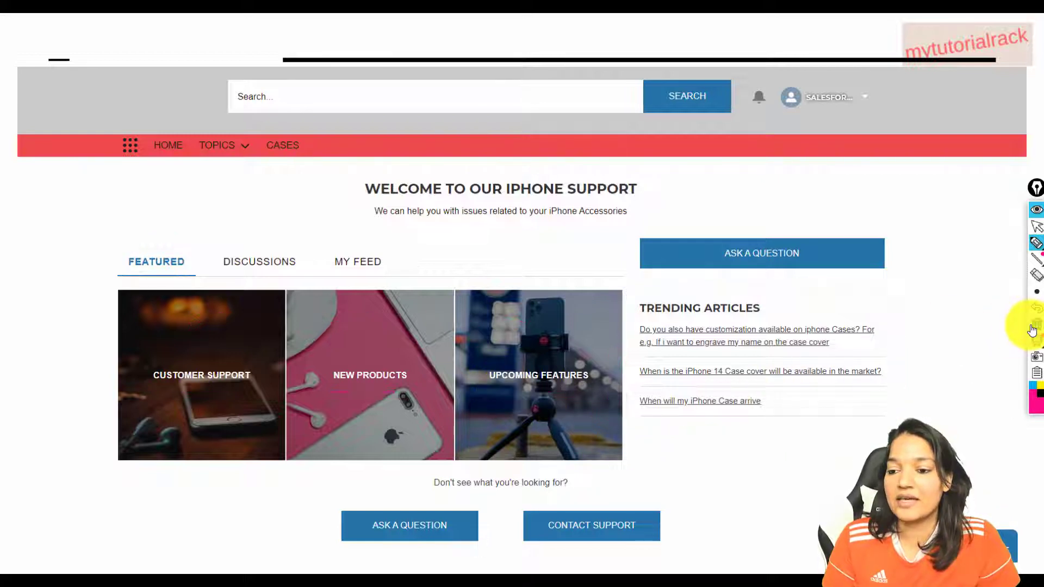
Leave the slideshow and open Salesforce Setup from Experience Builder's navigation menu.
key(ctrl+shift+1)
click(523, 61)
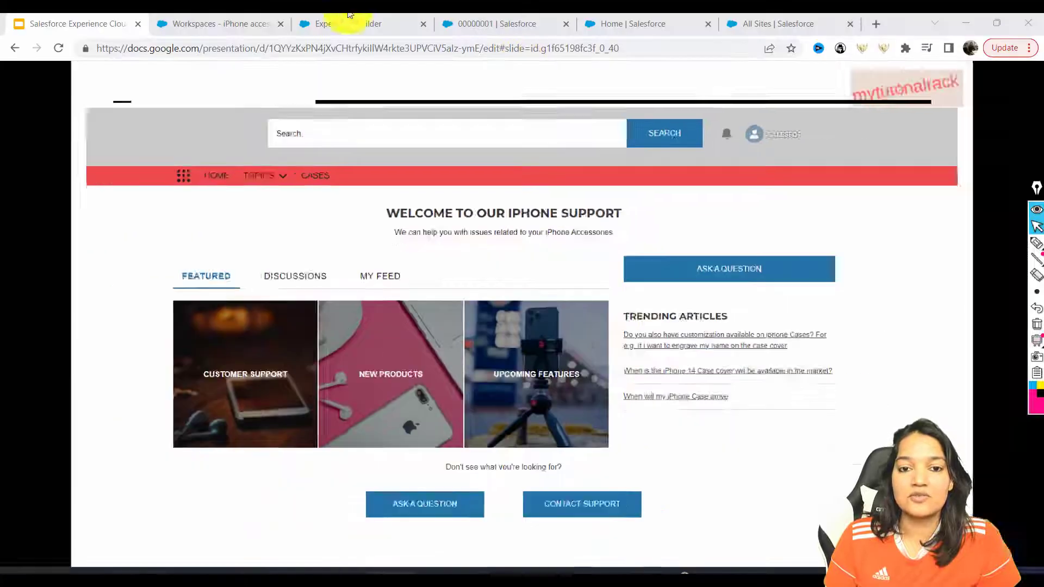
click(334, 27)
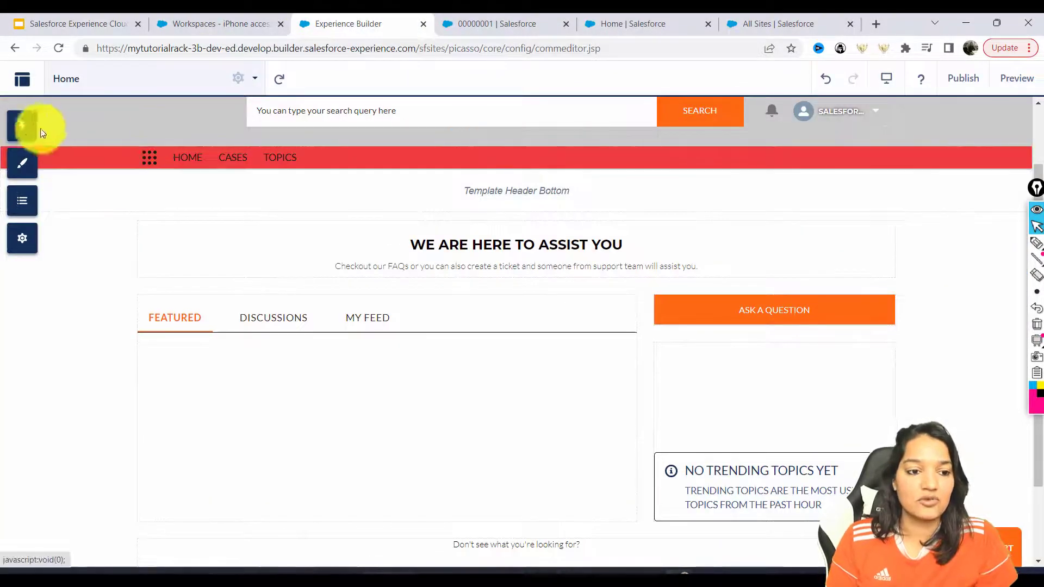
click(22, 79)
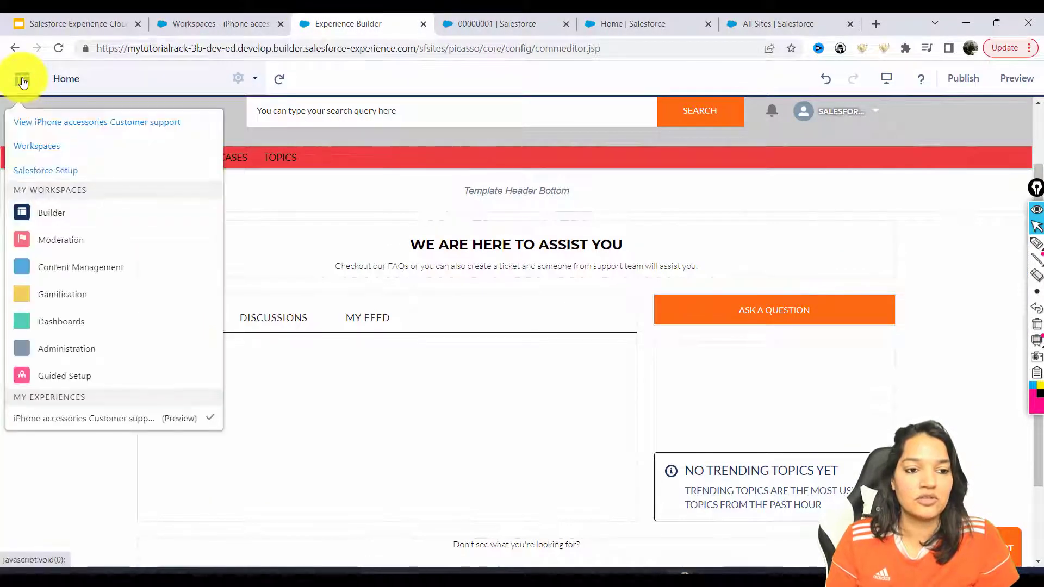
click(47, 171)
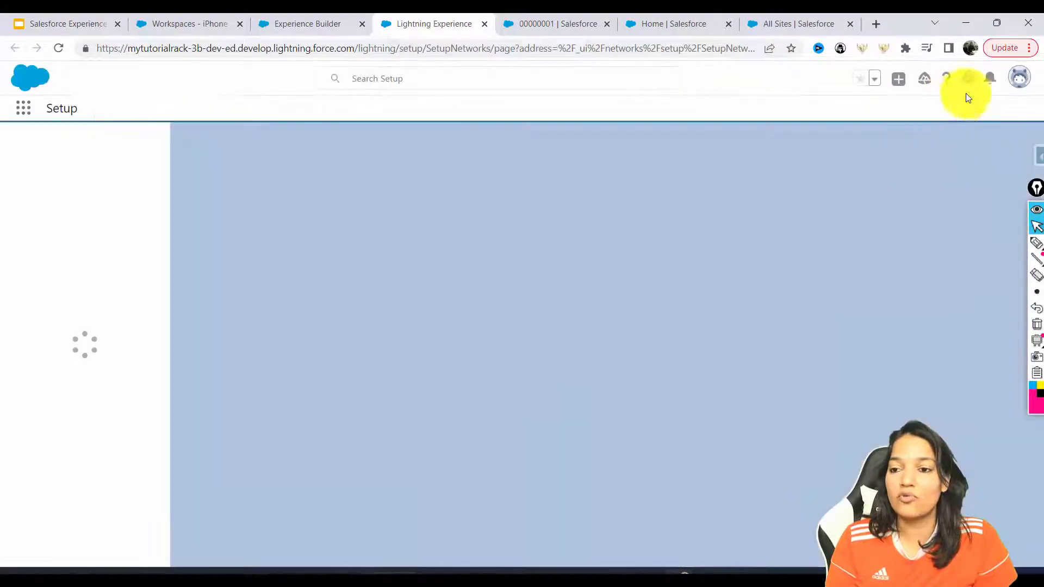
Go to Service Setup and find Knowledge Setup among all setup items by searching 'know'.
click(967, 78)
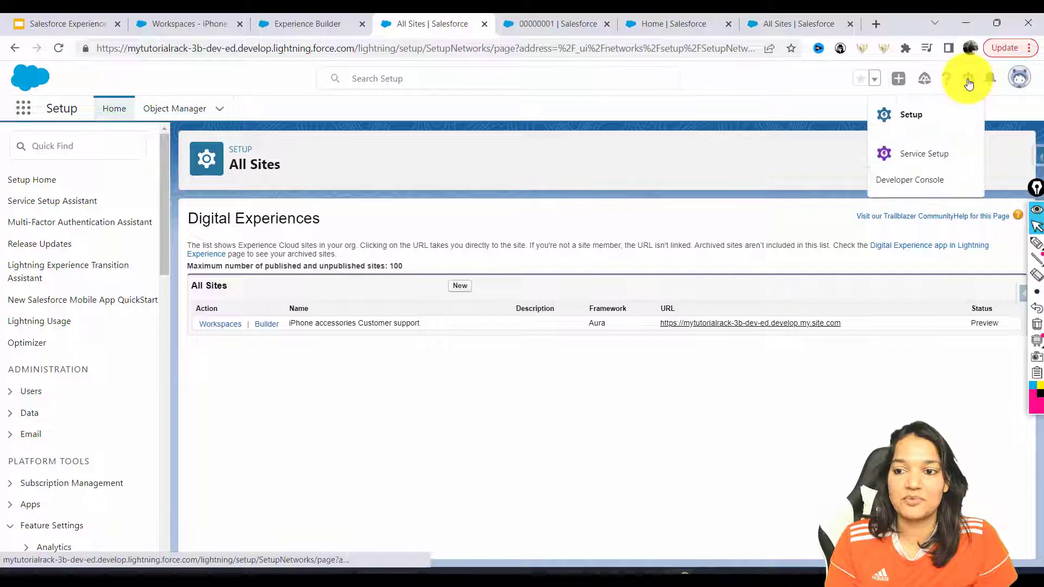
click(917, 154)
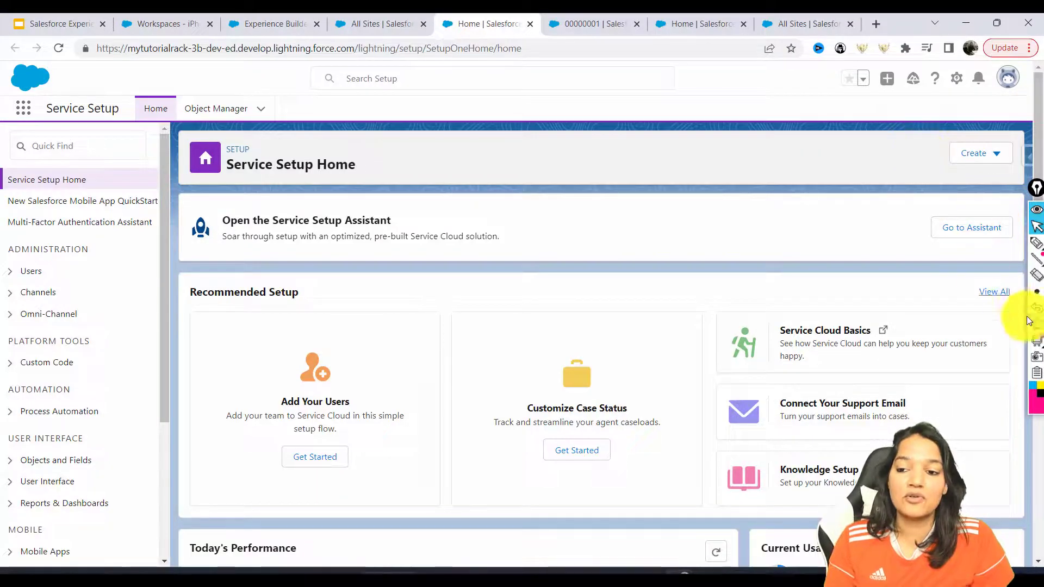
click(1002, 299)
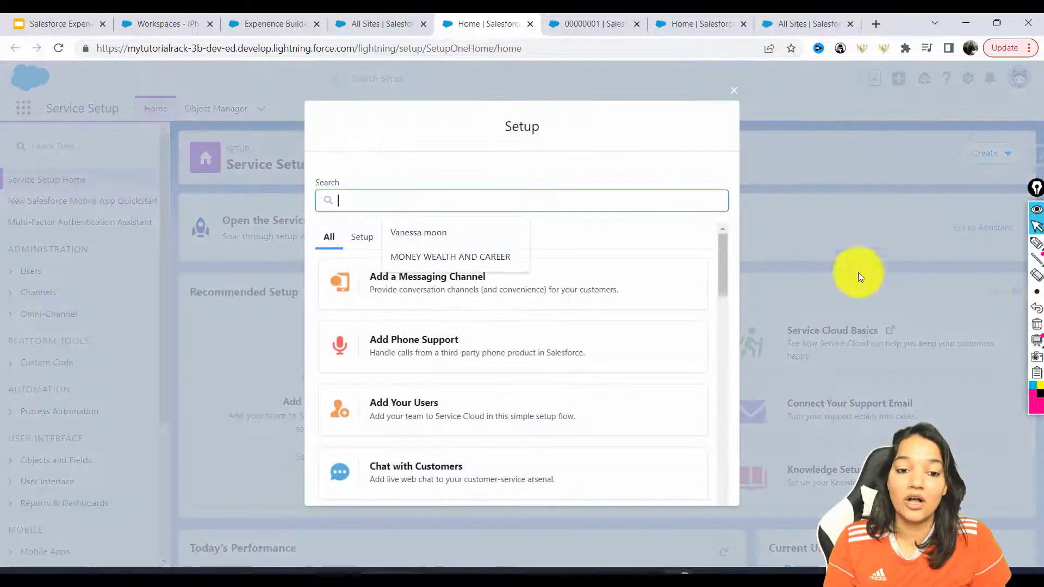
text(know)
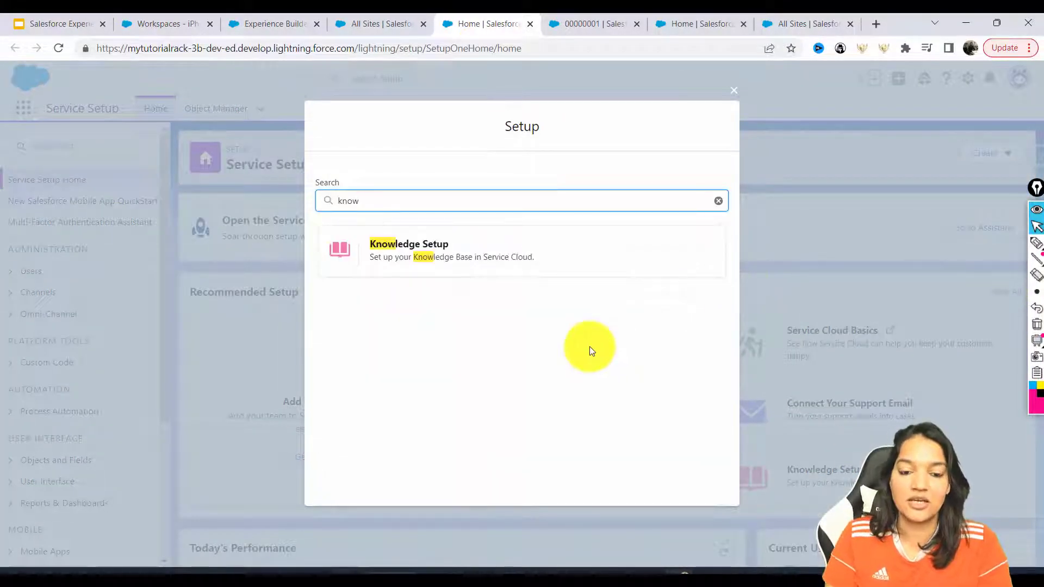
click(406, 261)
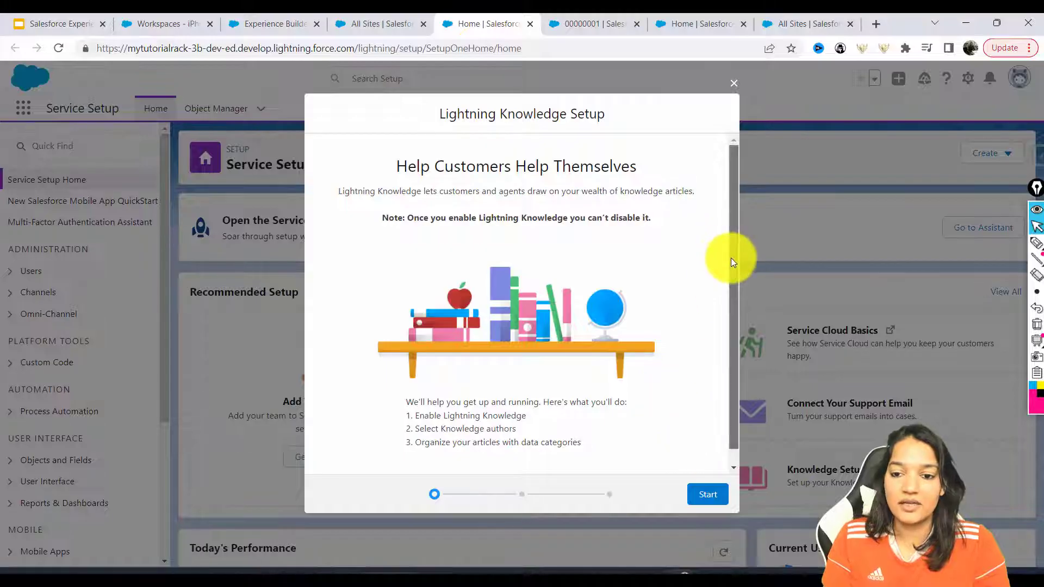
Run the Lightning Knowledge wizard with the current user as author, skipping data categories.
scroll(731, 257, down, 1)
click(699, 496)
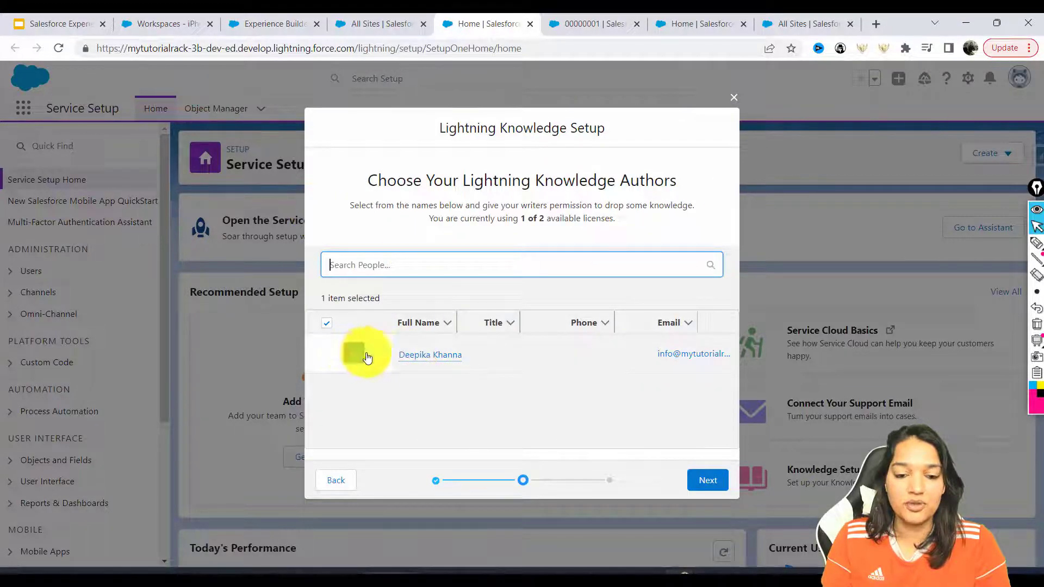
click(709, 482)
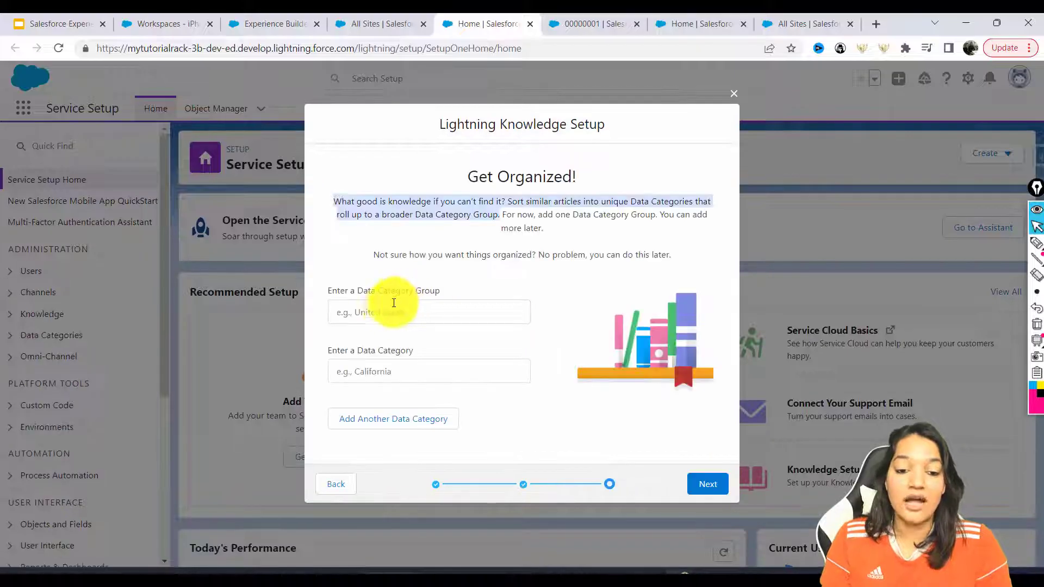
click(389, 308)
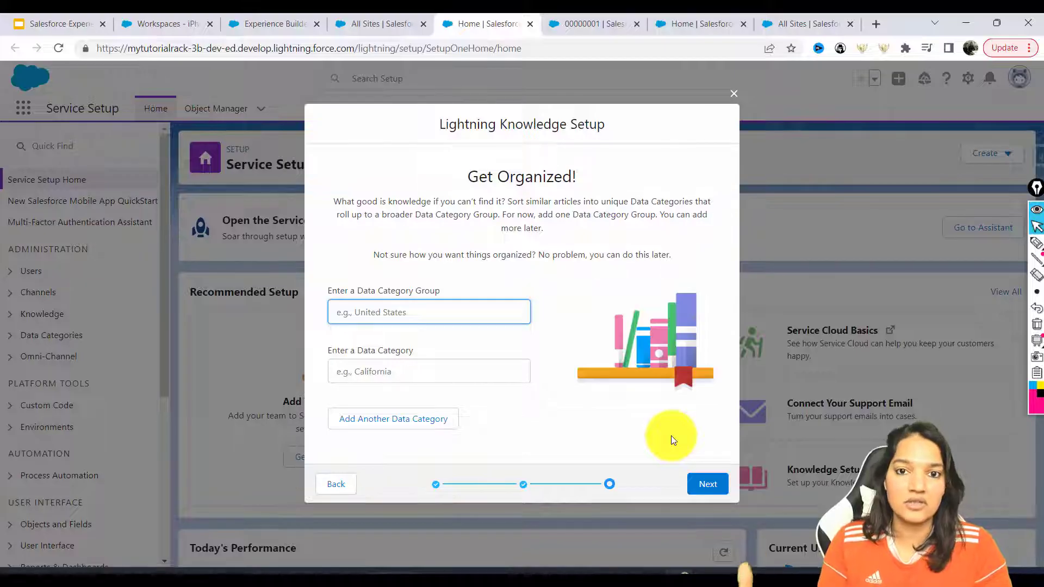
click(712, 489)
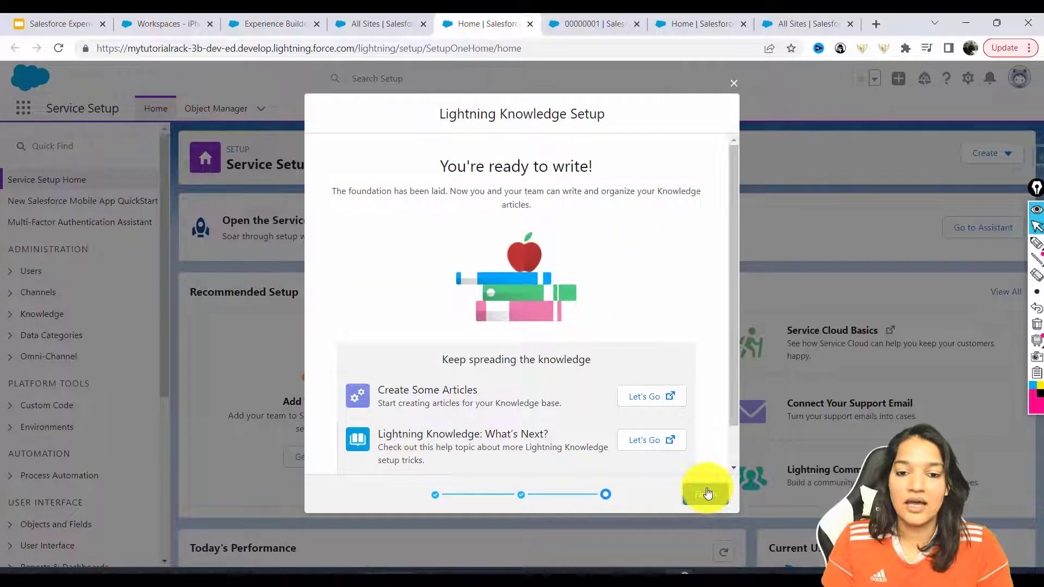
click(706, 493)
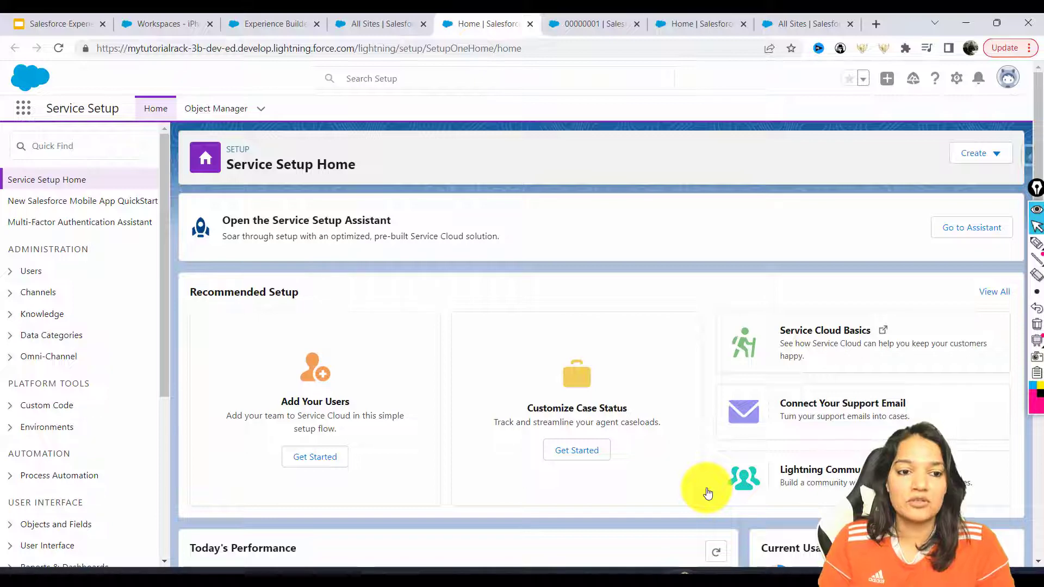
Find the Knowledge object in Object Manager and show its Fields & Relationships.
click(220, 112)
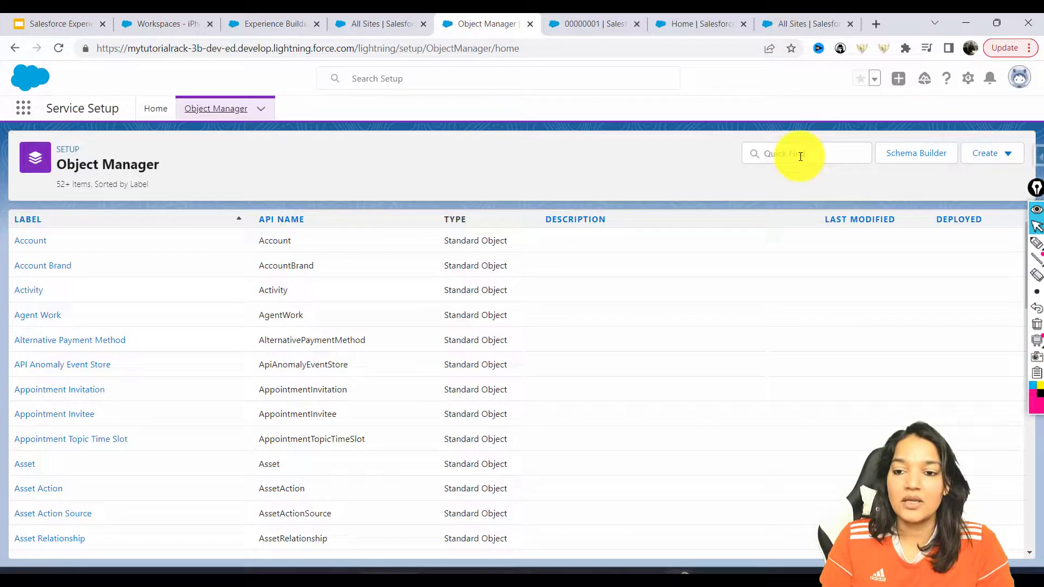
click(802, 155)
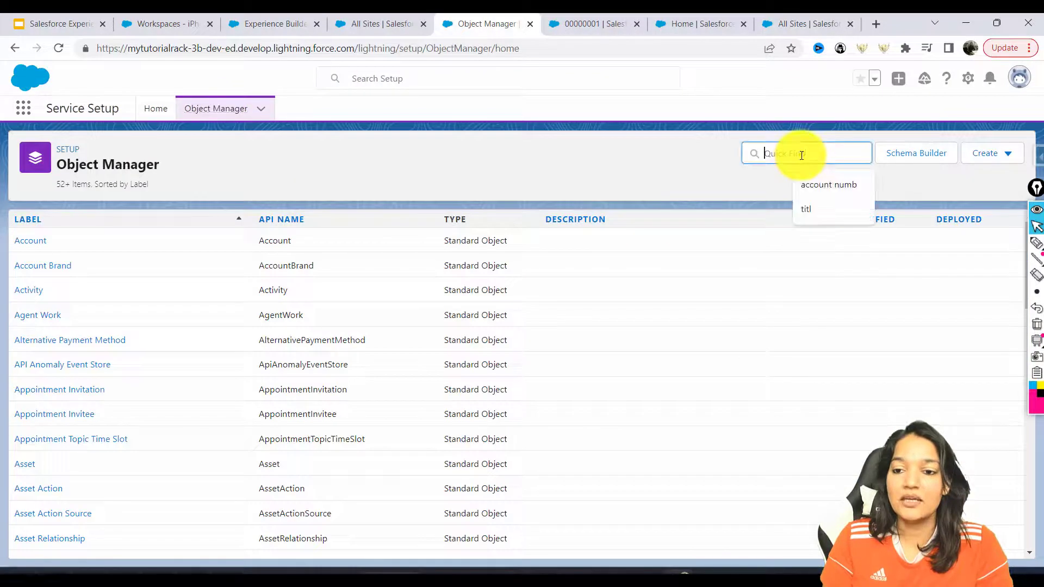
text(knowl)
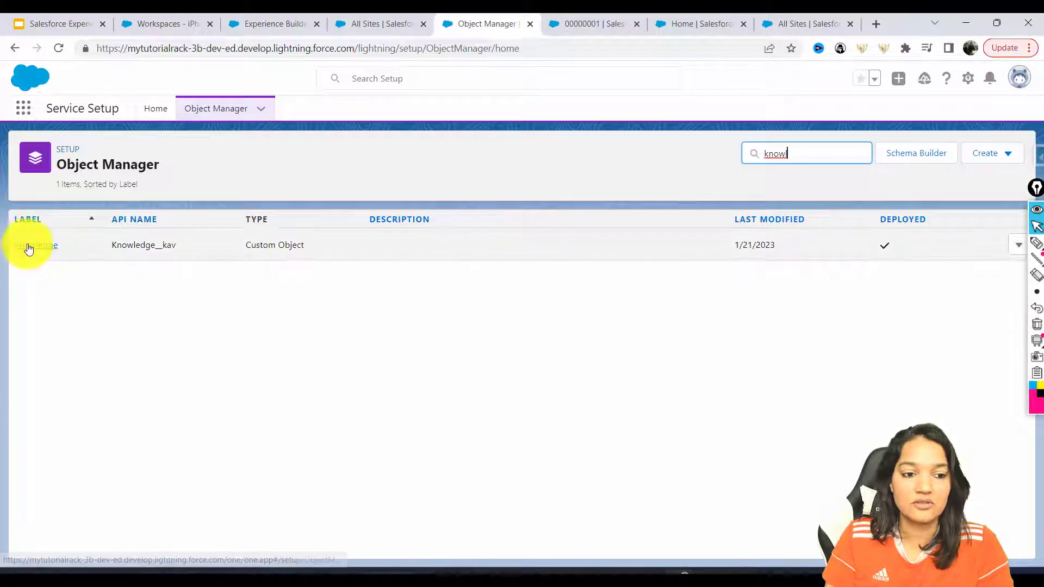
click(28, 247)
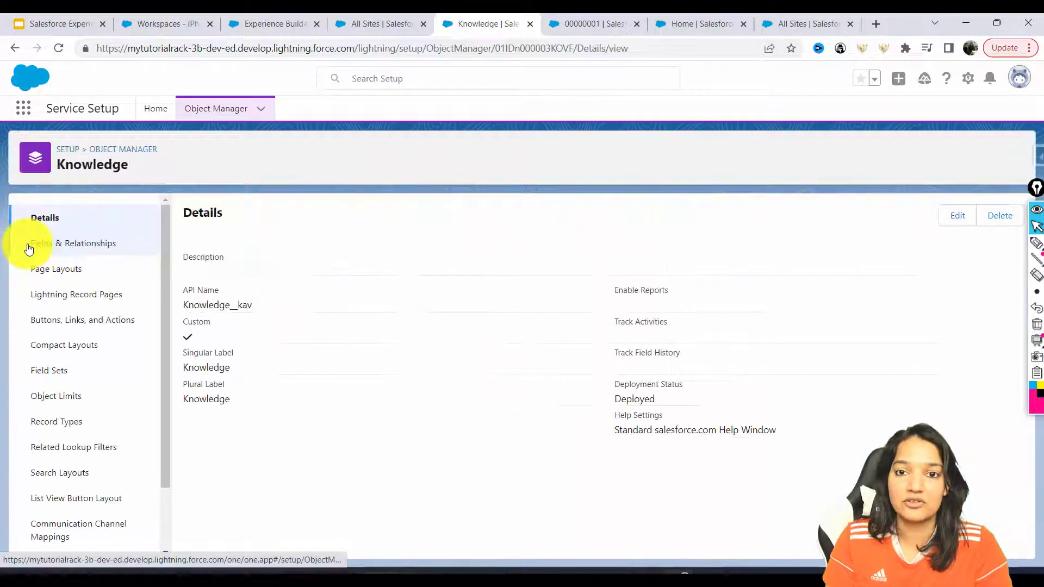
click(47, 250)
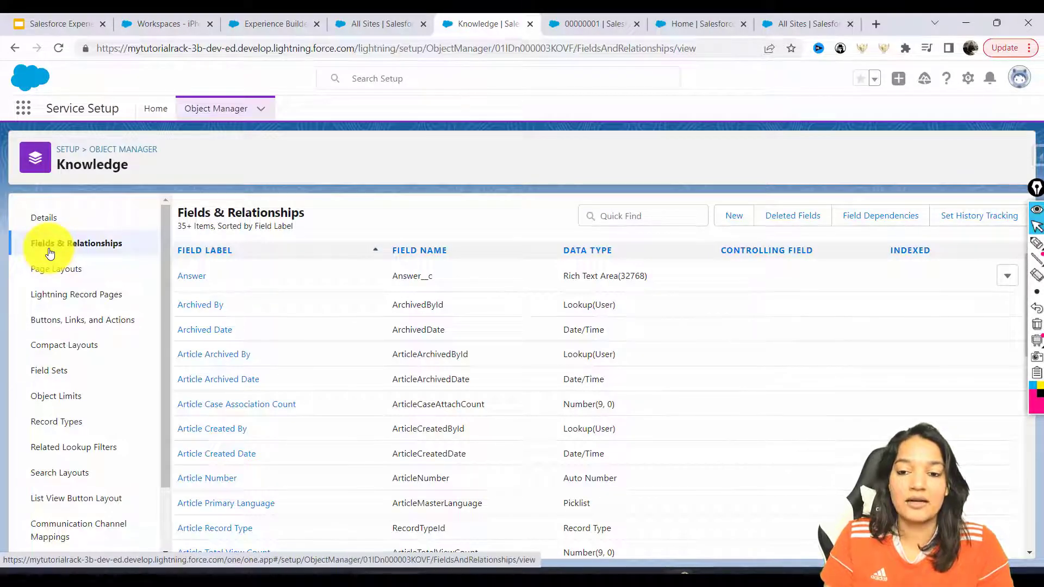
Create a Long Text Area custom field labelled Text on Knowledge.
click(735, 216)
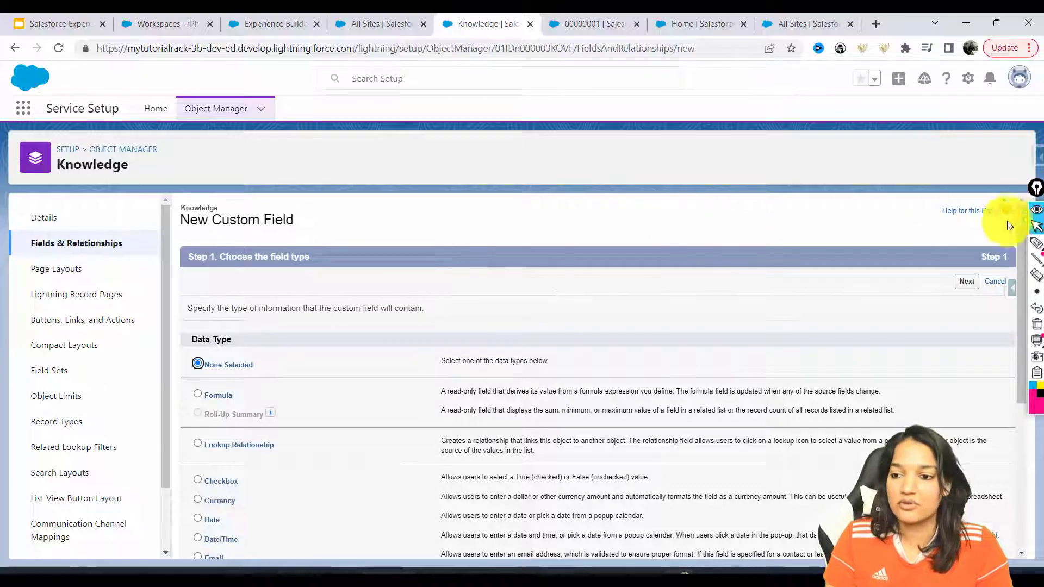
scroll(435, 354, down, 5)
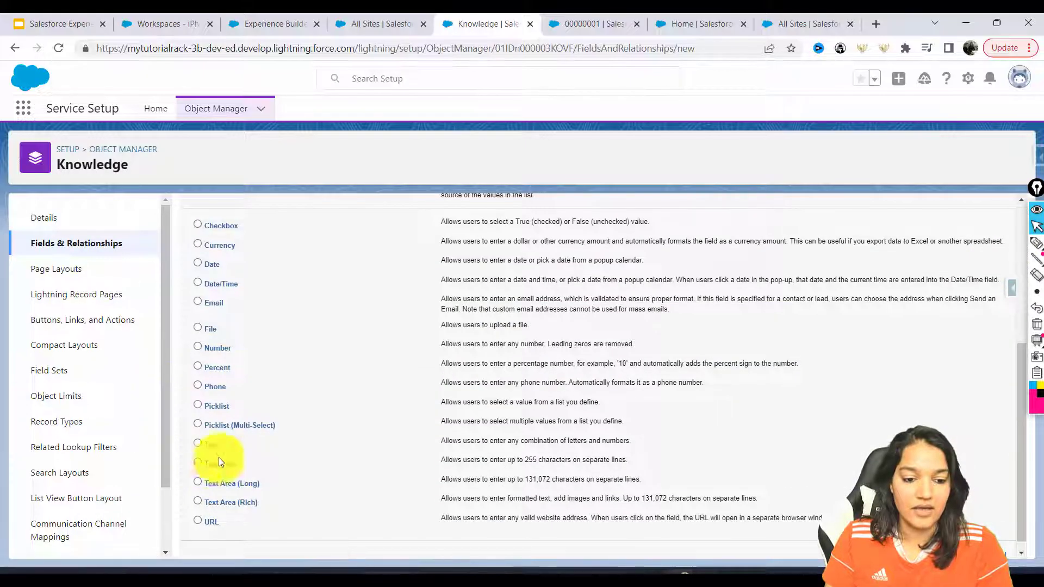
click(197, 483)
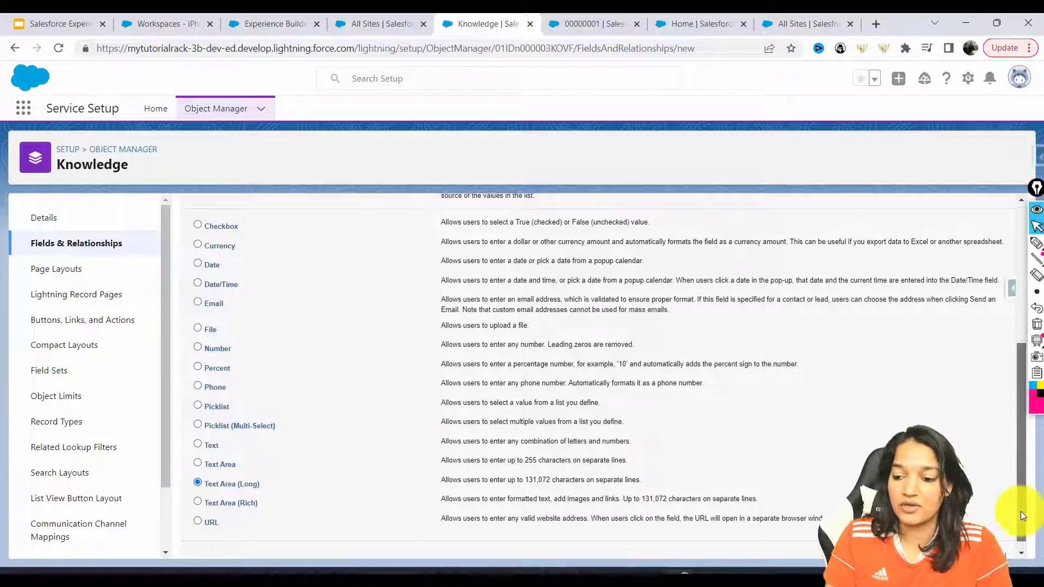
key(Return)
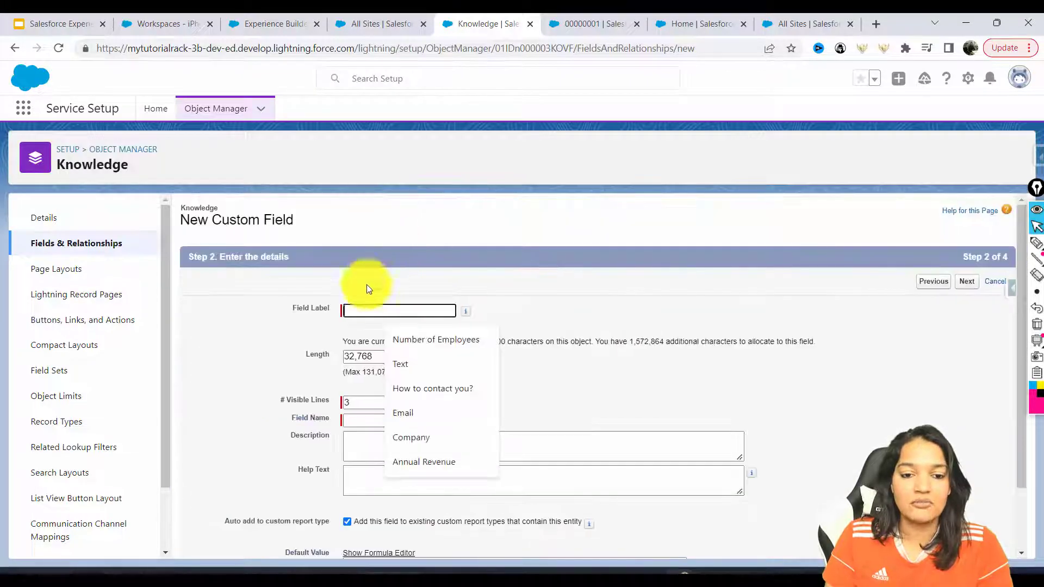
click(393, 355)
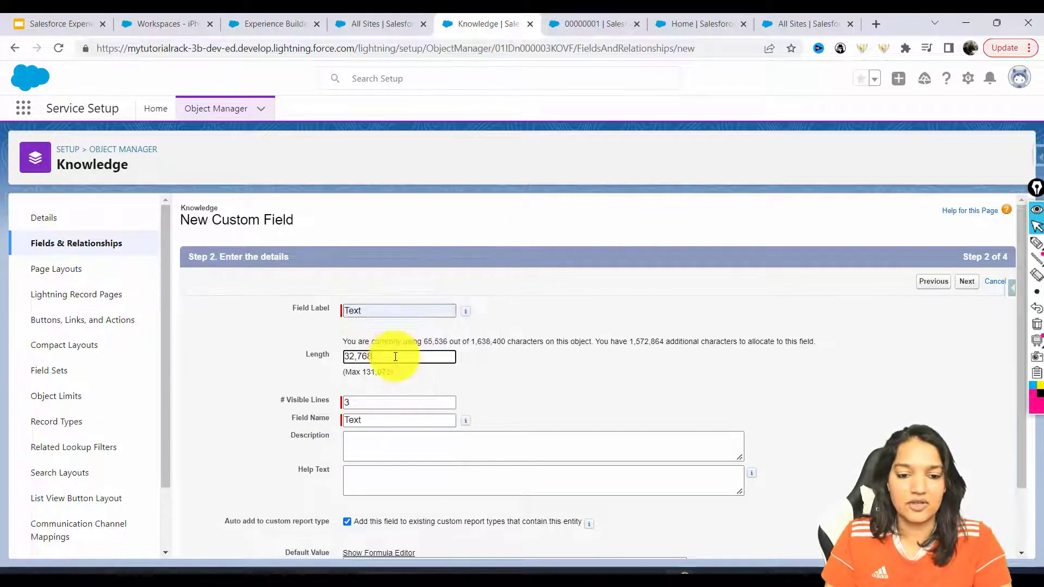
click(967, 284)
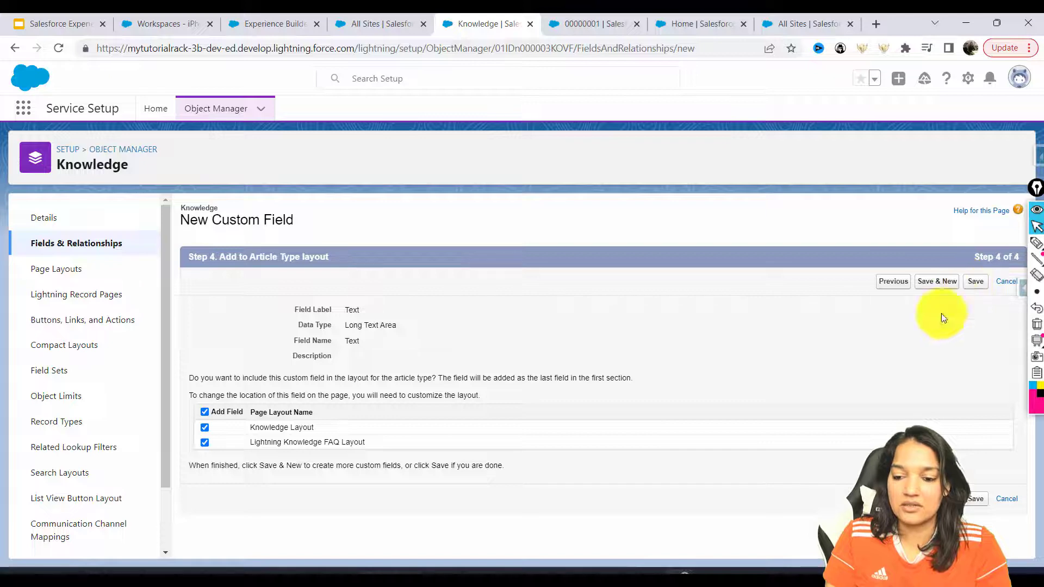
click(977, 500)
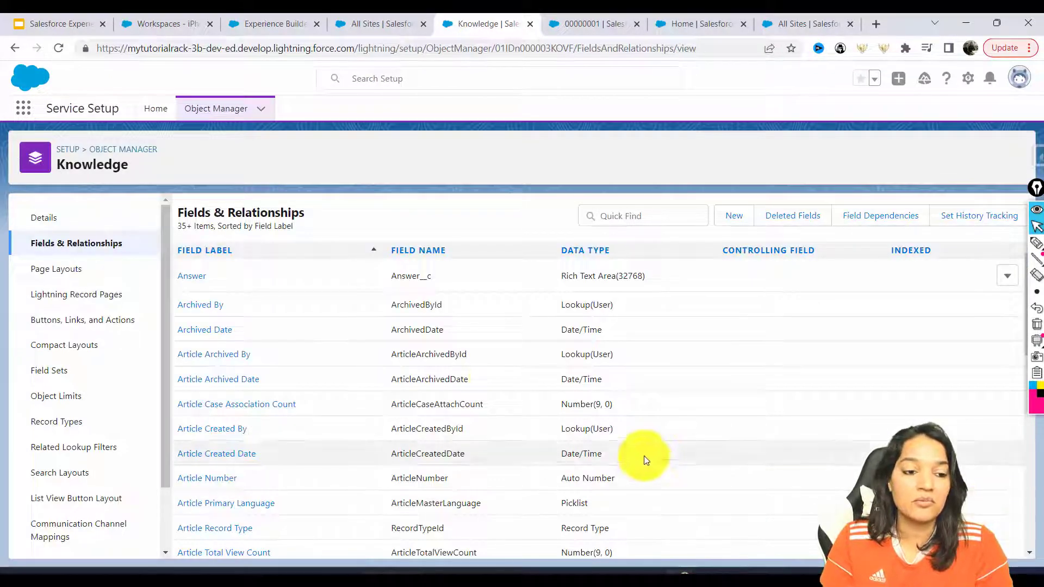
In the Lightning Knowledge FAQ Layout, place the Text field between Title and URL Name and quick save.
click(70, 274)
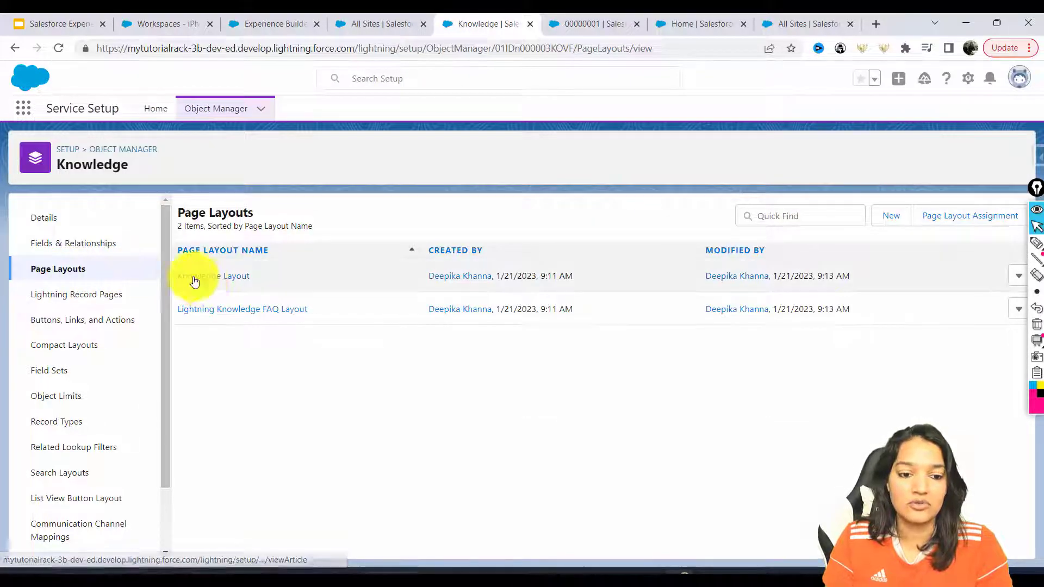
drag(330, 313, 186, 305)
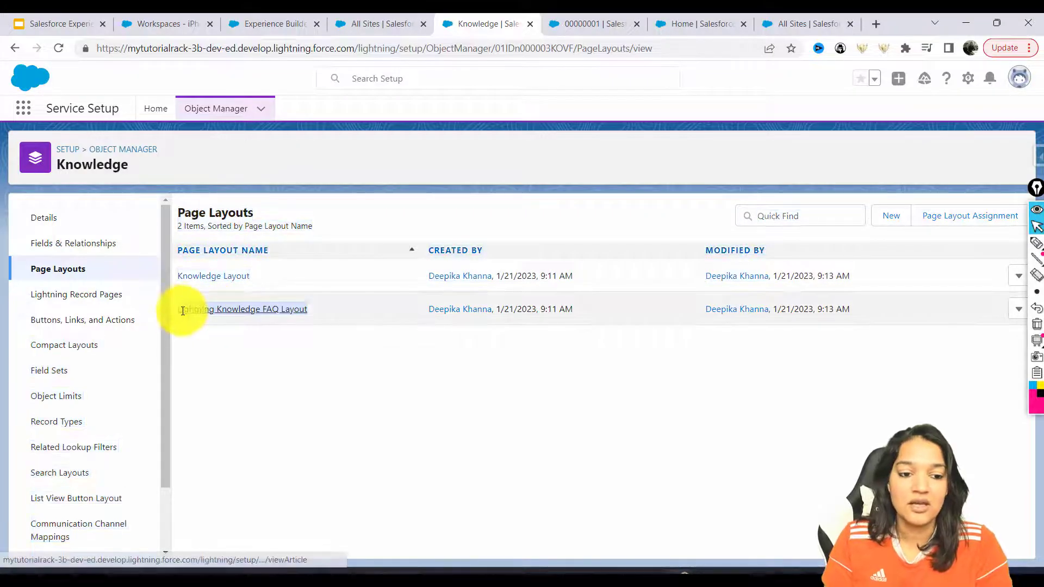
click(223, 308)
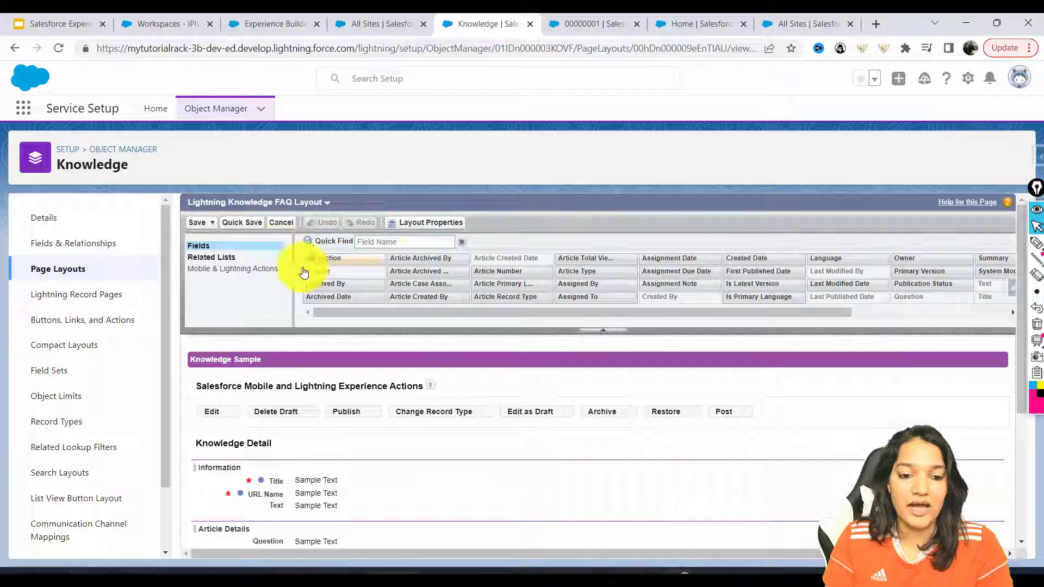
click(380, 241)
text(tex)
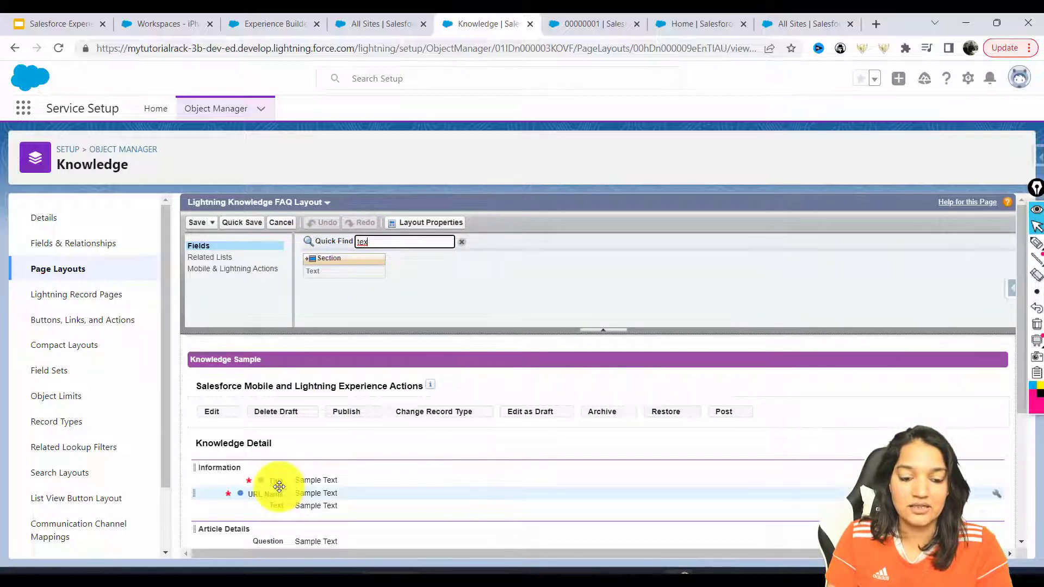
drag(277, 507, 276, 488)
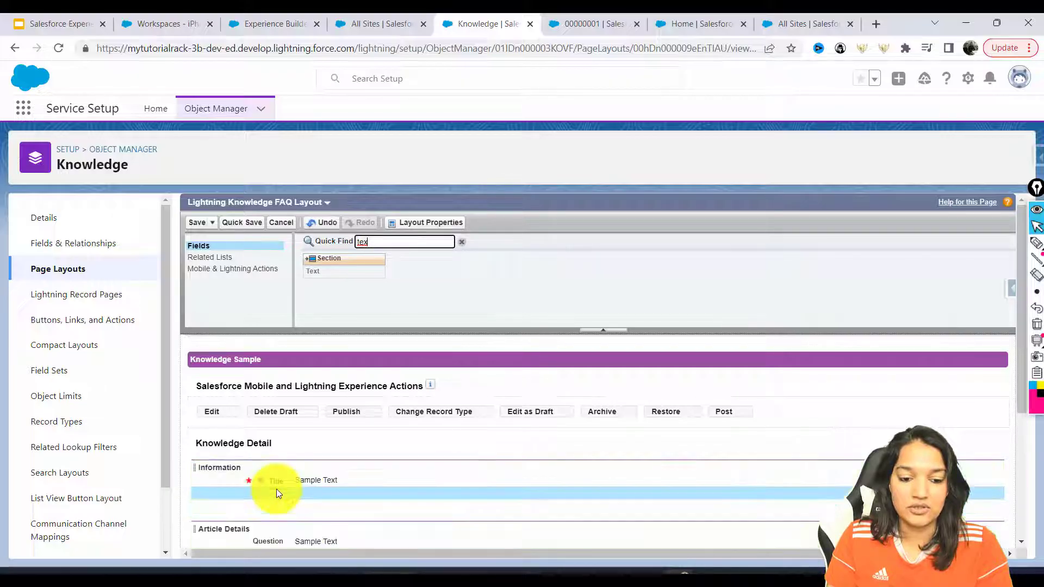
click(234, 223)
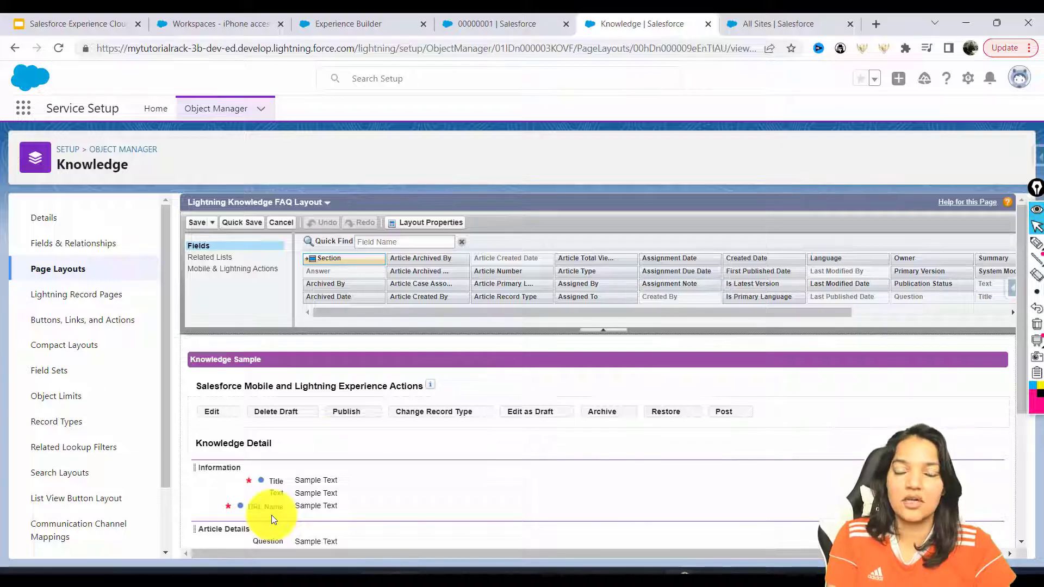
From Setup home, Quick Find 'topi' to reach the Topics for Objects page.
click(967, 79)
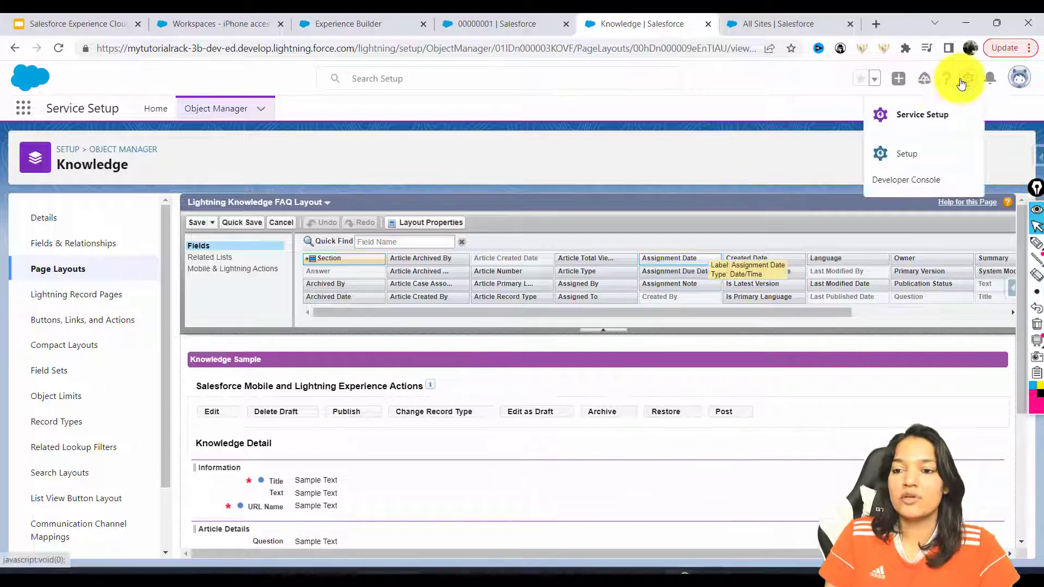
click(912, 150)
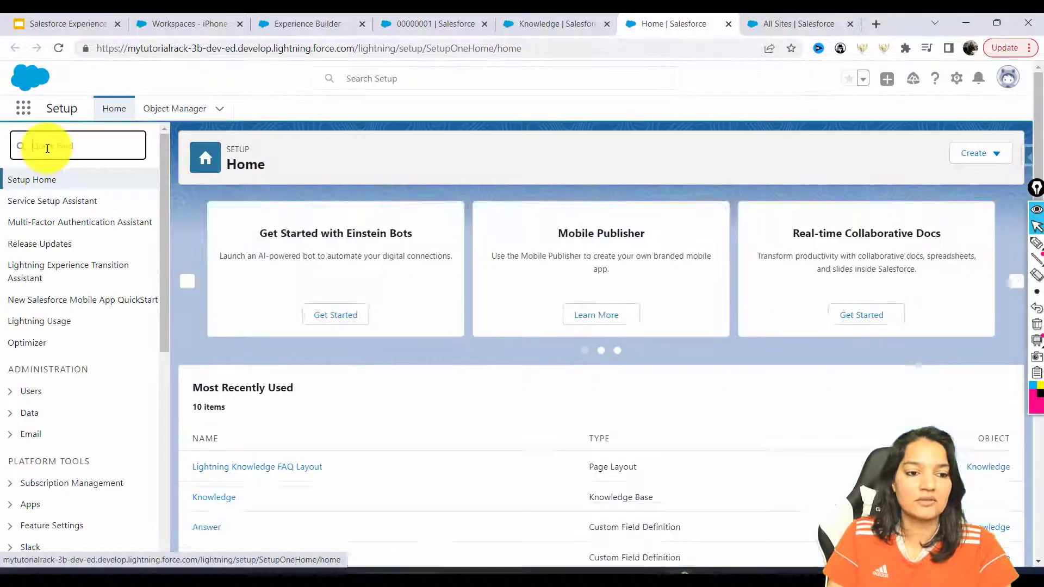
click(47, 148)
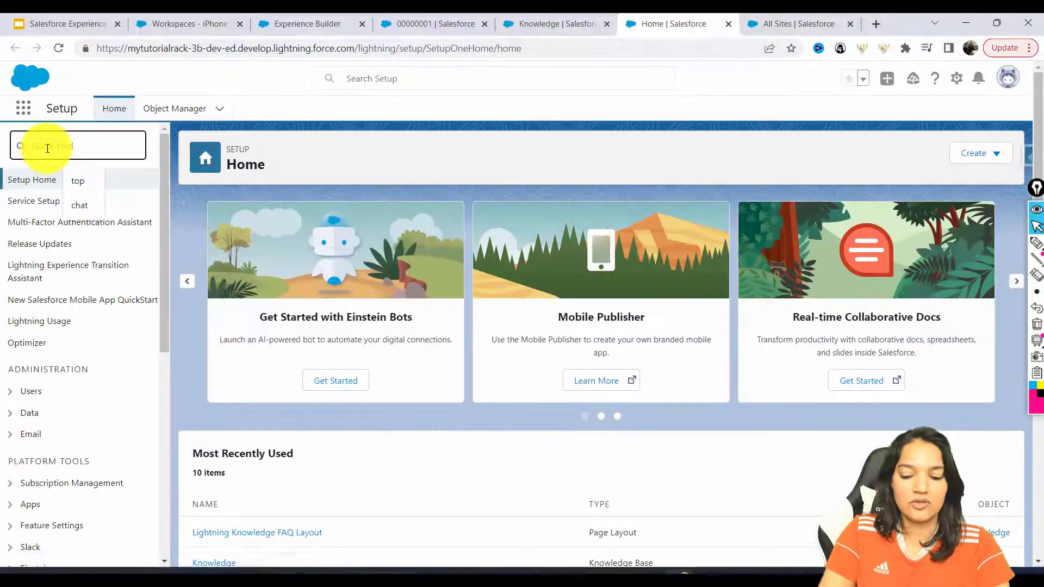
text(topi)
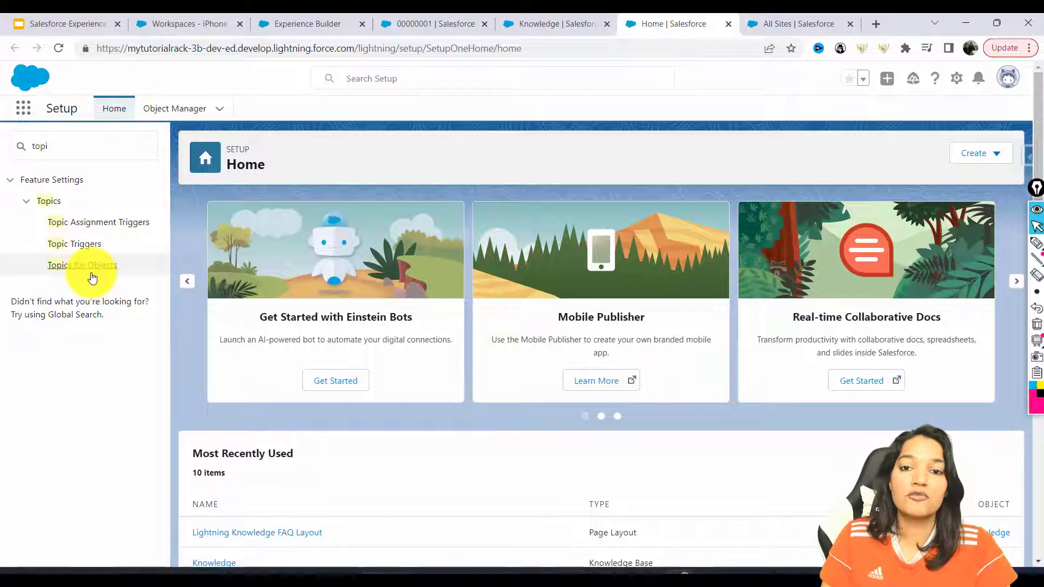
click(93, 271)
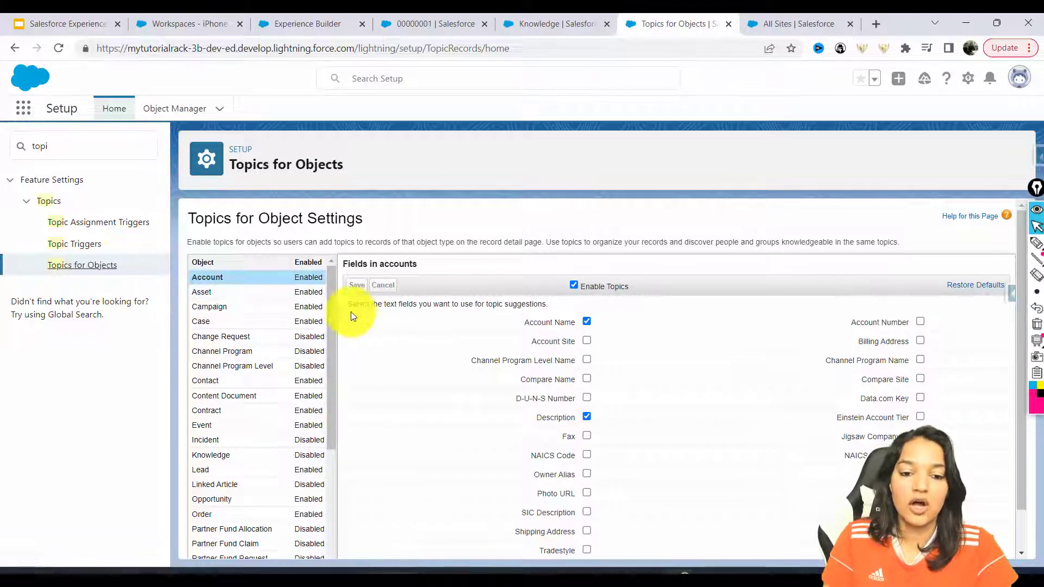
Enable topics for Knowledge using the Text and Title fields, and save.
scroll(334, 314, down, 2)
key(ctrl+f)
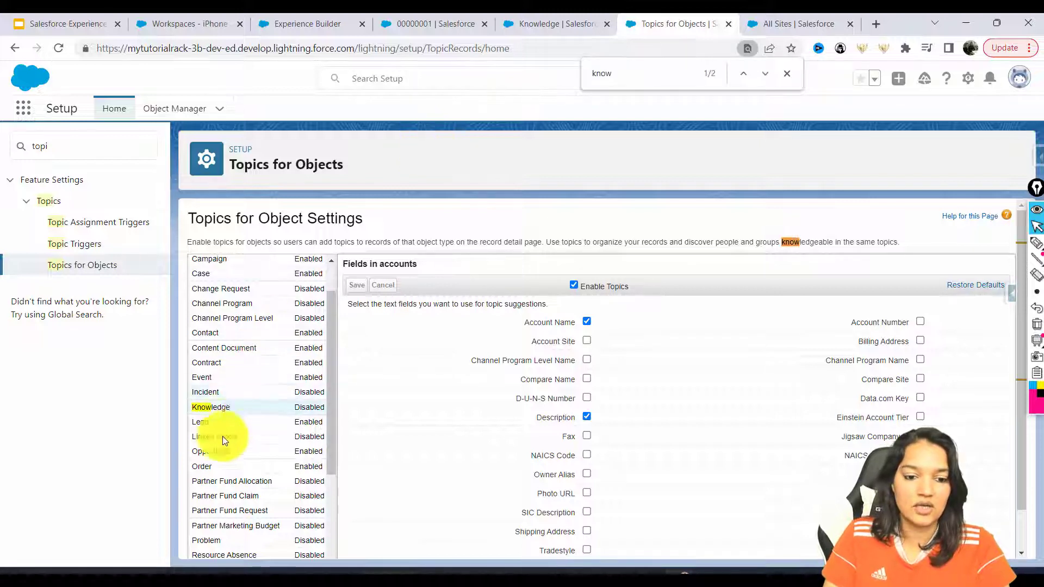
click(221, 414)
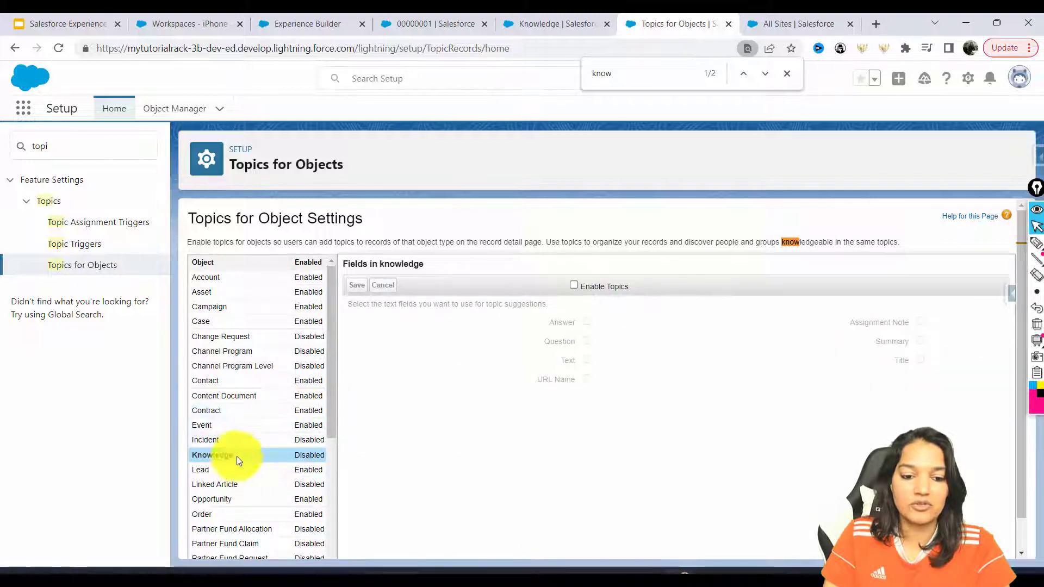
click(575, 286)
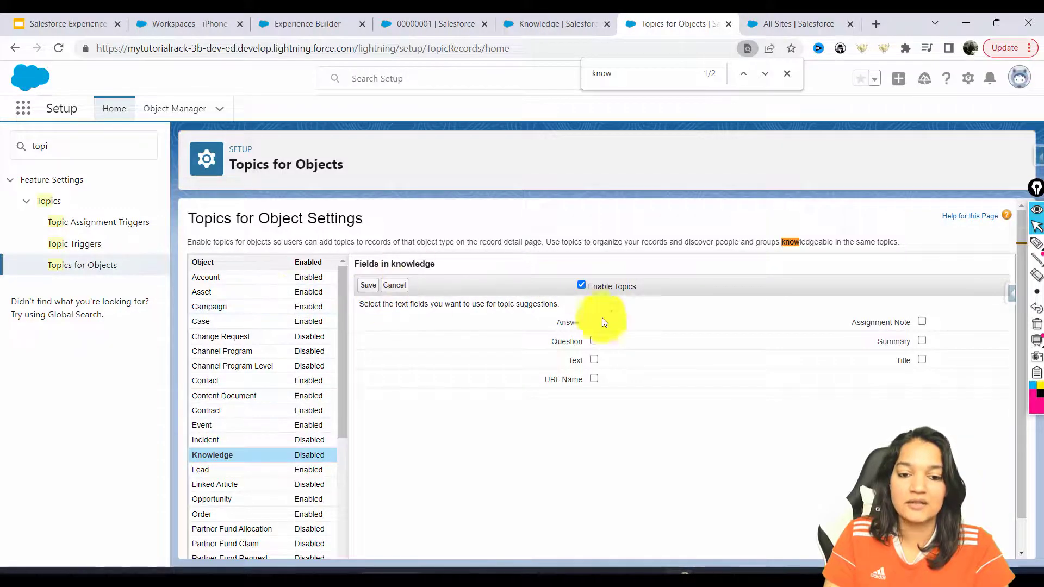
drag(369, 304, 557, 298)
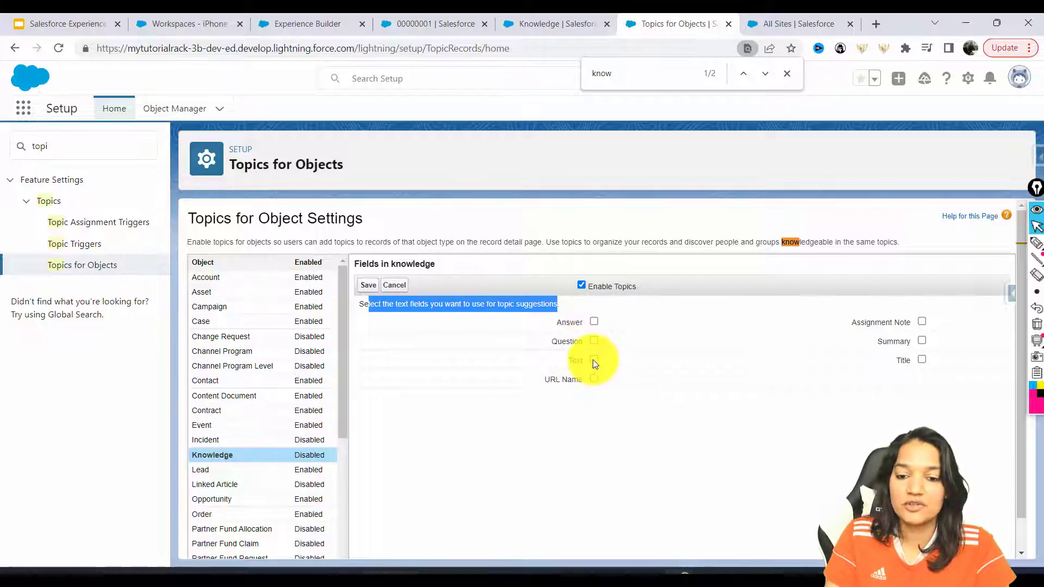
click(921, 360)
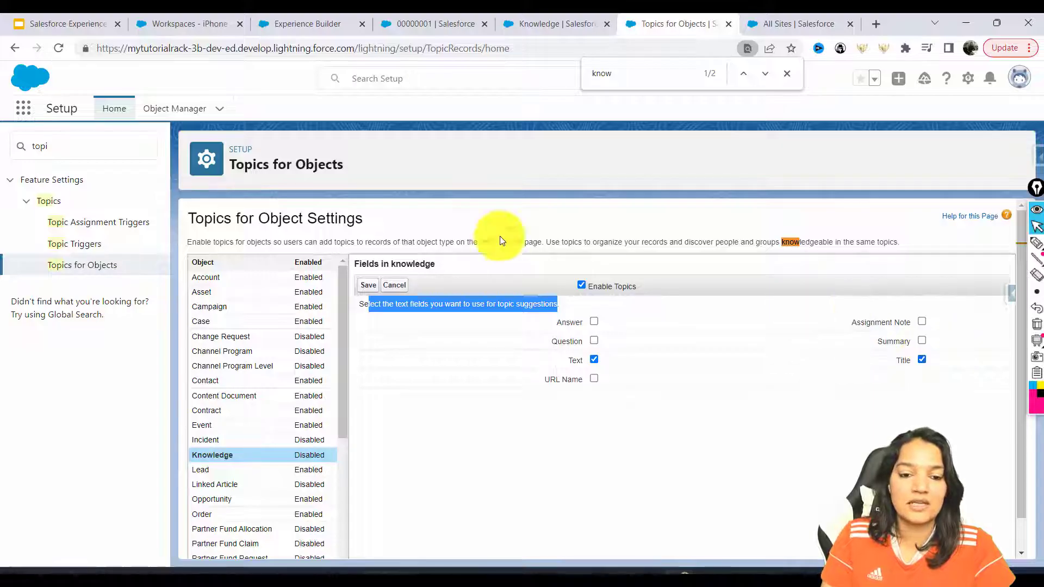
click(369, 288)
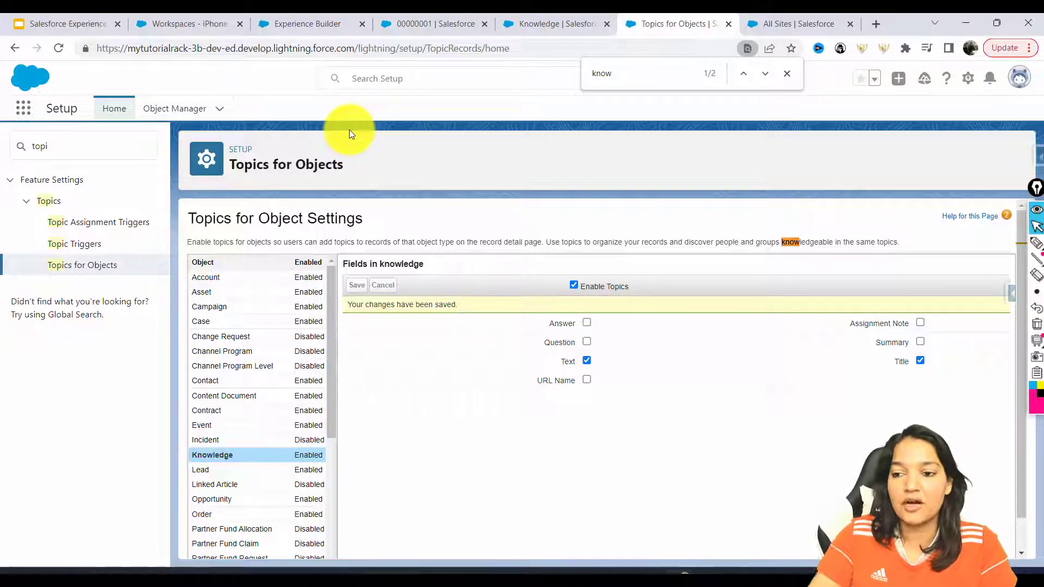
click(1037, 244)
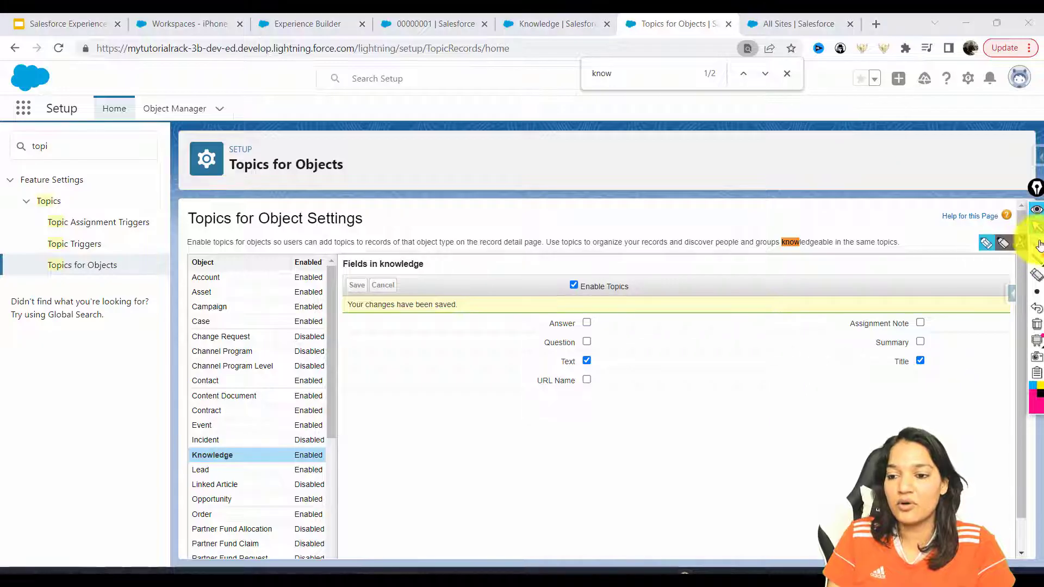
mouse_move(508, 152)
mouse_down()
mouse_move(582, 168)
mouse_move(652, 158)
mouse_move(692, 185)
mouse_move(688, 156)
mouse_up()
mouse_move(749, 144)
mouse_down()
mouse_move(748, 189)
mouse_move(823, 163)
mouse_move(1006, 166)
mouse_move(1004, 184)
mouse_up()
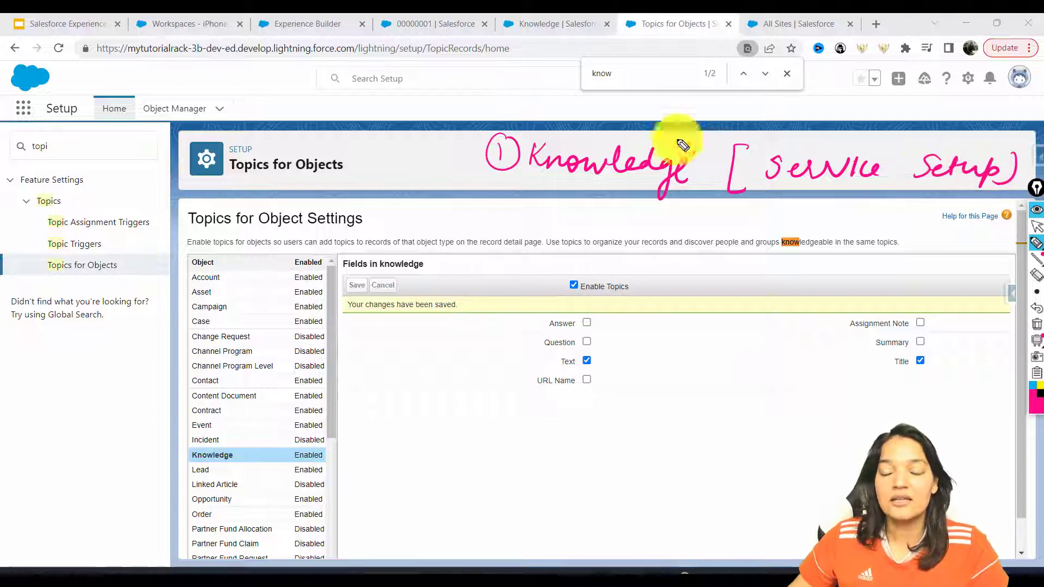
mouse_move(478, 182)
mouse_down()
mouse_move(485, 197)
mouse_move(491, 182)
mouse_move(529, 191)
mouse_move(517, 205)
mouse_move(550, 213)
mouse_move(559, 232)
mouse_move(633, 214)
mouse_move(610, 204)
mouse_move(635, 216)
mouse_move(625, 210)
mouse_move(834, 212)
mouse_move(824, 230)
mouse_up()
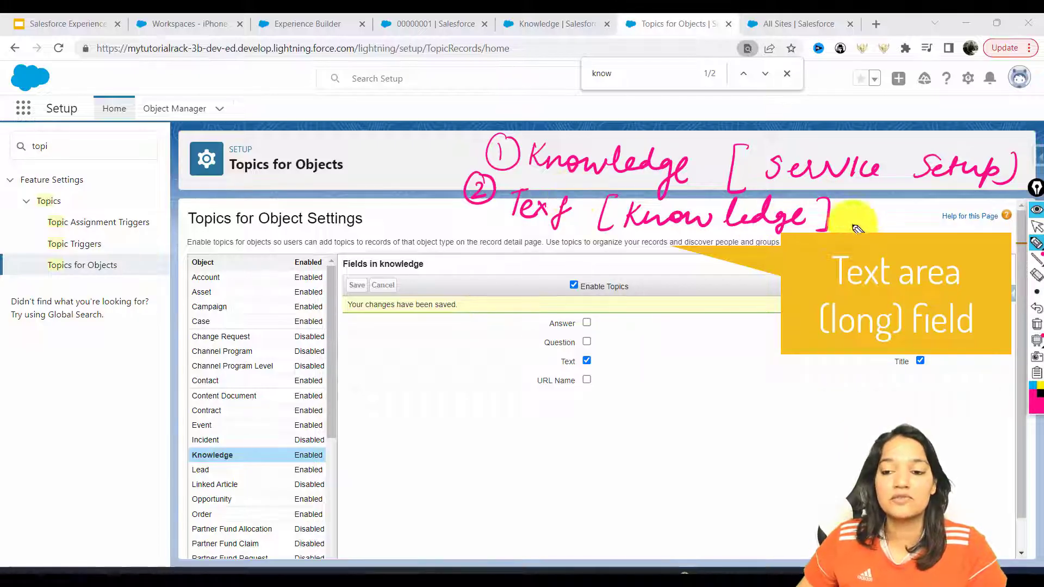
mouse_move(869, 214)
mouse_down()
mouse_move(922, 229)
mouse_move(865, 240)
mouse_move(857, 198)
mouse_move(920, 229)
mouse_up()
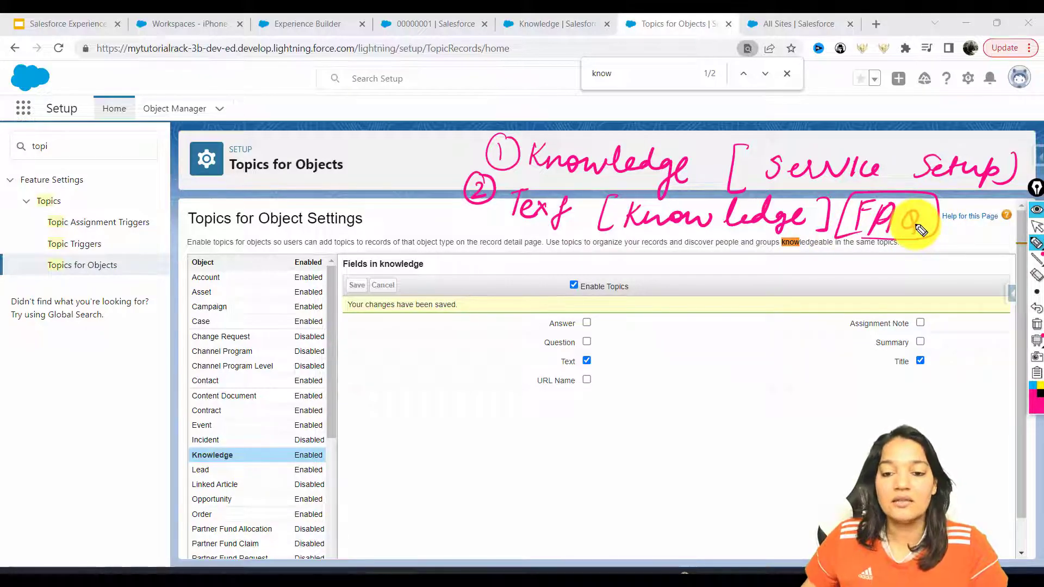
click(1036, 324)
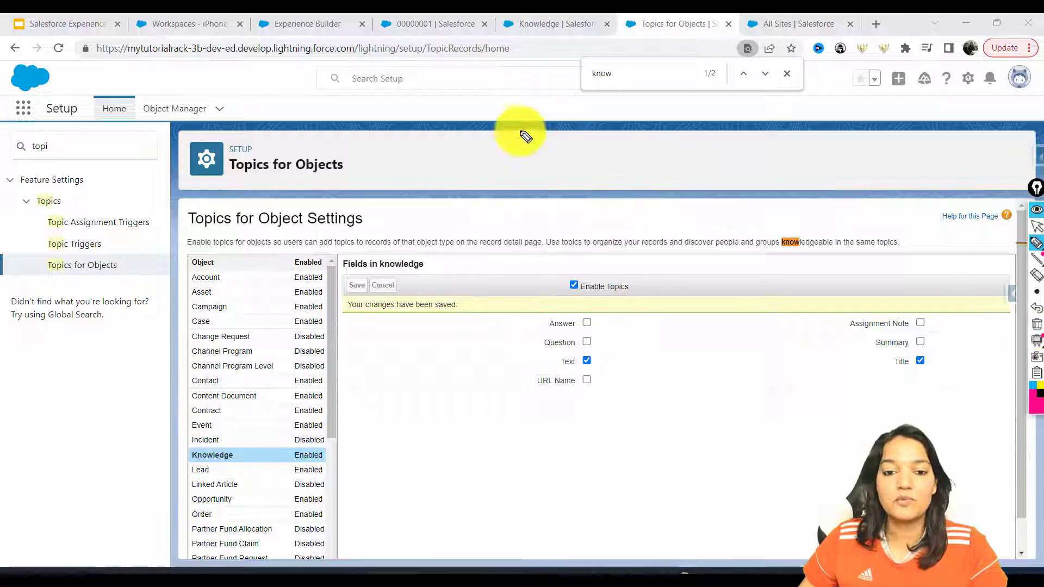
mouse_move(489, 142)
mouse_down()
mouse_move(478, 156)
mouse_move(560, 157)
mouse_up()
mouse_move(637, 144)
mouse_down()
mouse_move(618, 177)
mouse_move(701, 179)
mouse_up()
drag(707, 158, 755, 188)
drag(778, 163, 874, 181)
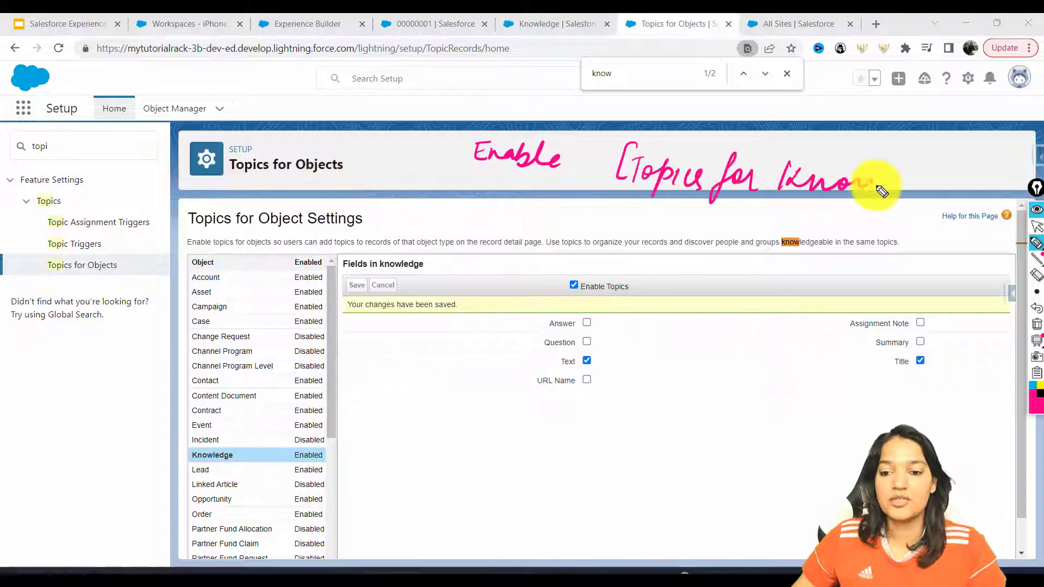
drag(594, 360, 560, 360)
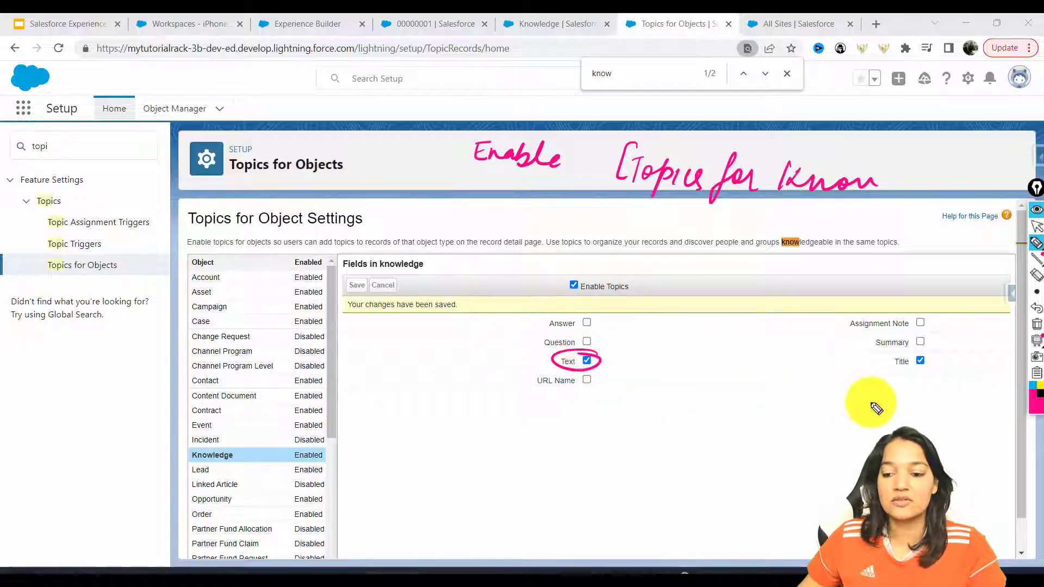
drag(924, 356, 892, 364)
drag(319, 245, 375, 251)
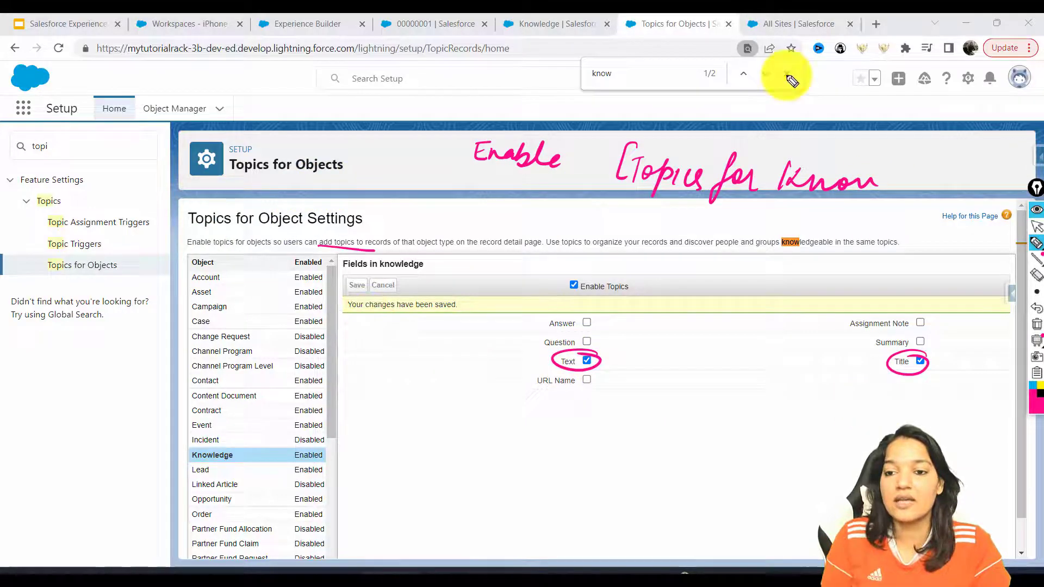
click(1037, 324)
click(1035, 243)
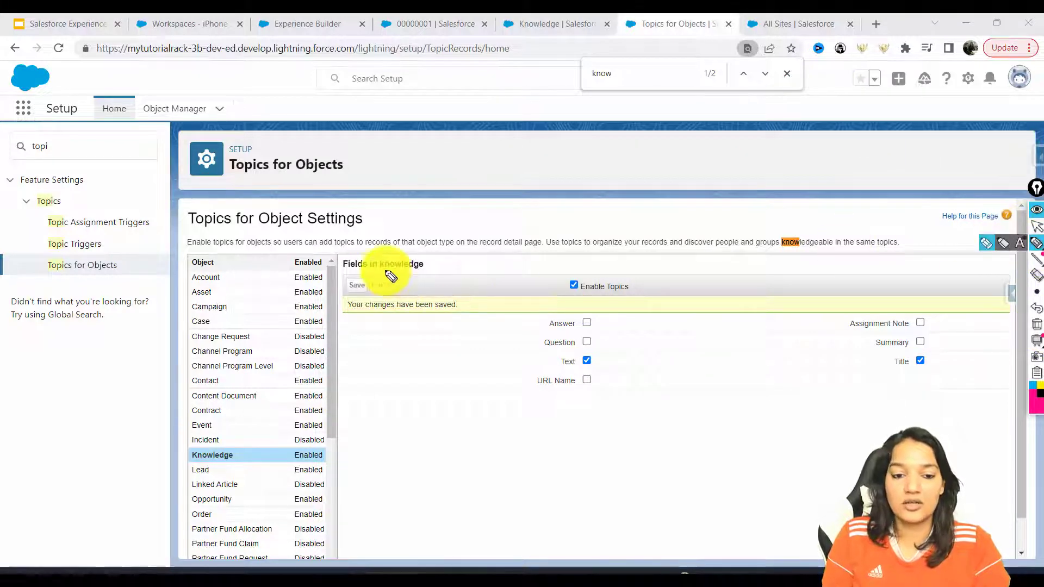
click(1037, 226)
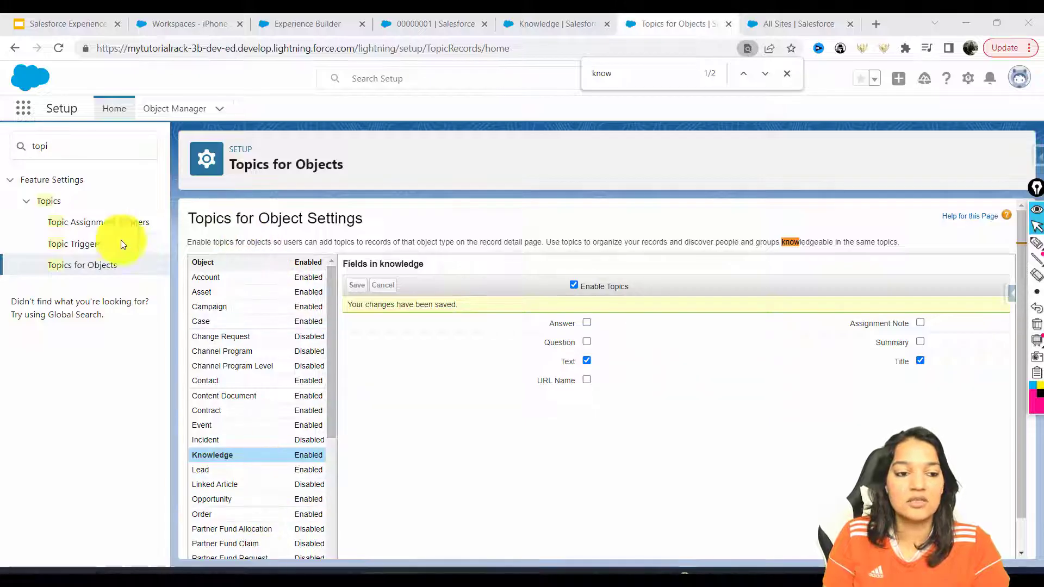
Open the Knowledge articles list through the App Launcher search 'kno'.
click(24, 108)
text(know)
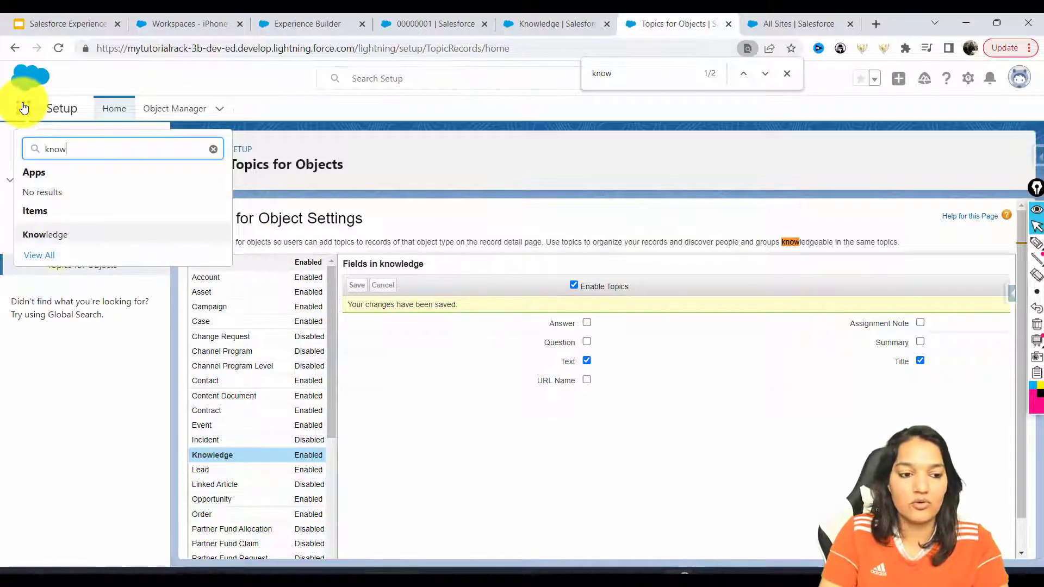
click(42, 257)
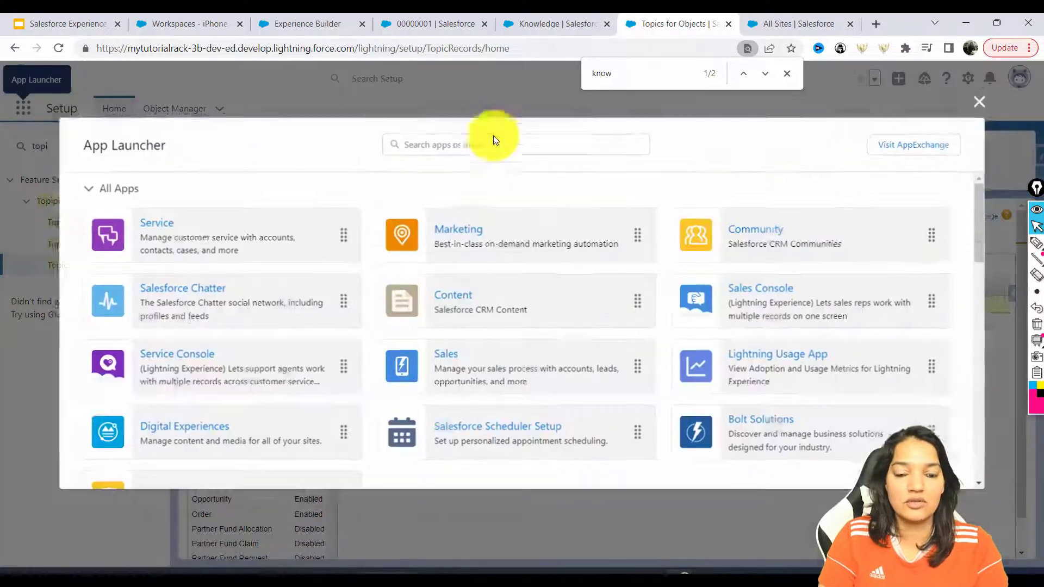
click(482, 143)
text(kno)
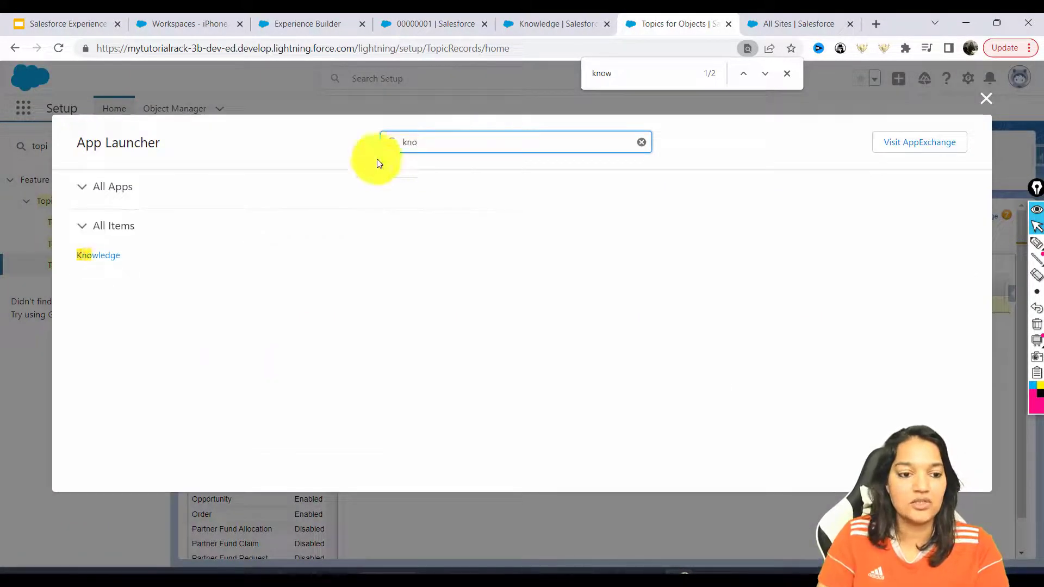
click(111, 257)
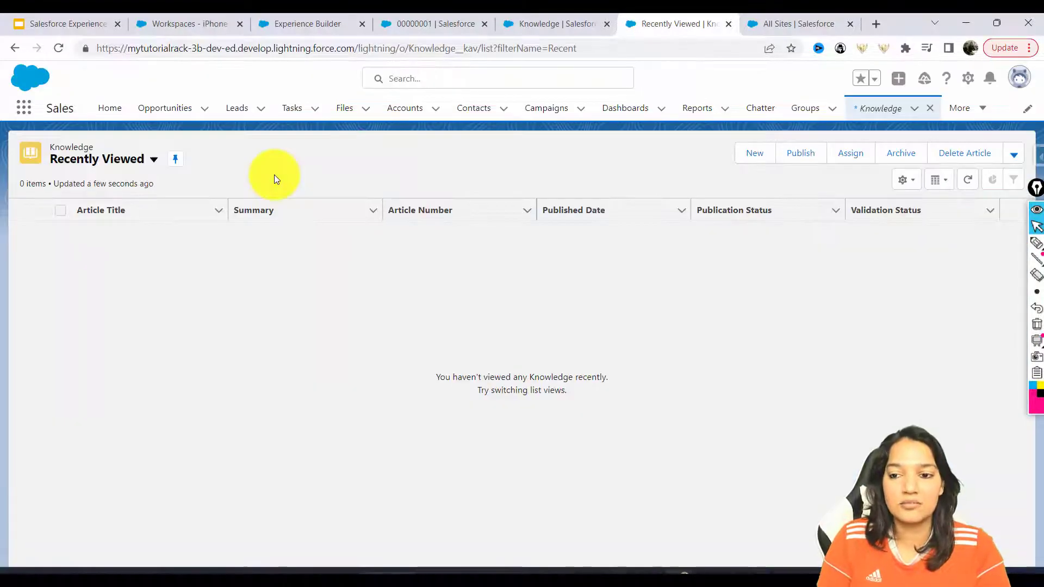
Check the Draft Articles list view, then the empty Published Articles list view.
click(126, 150)
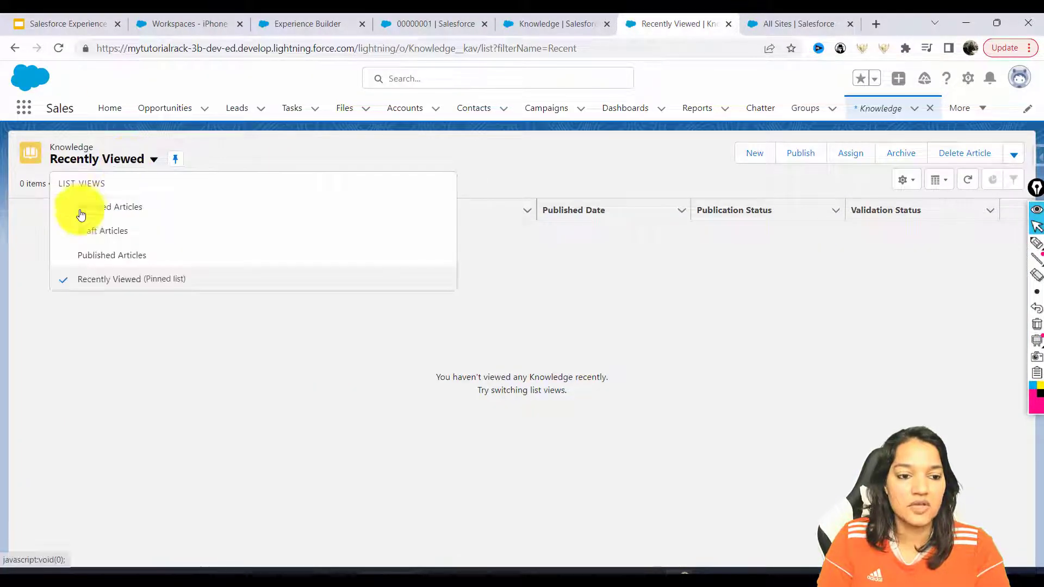
click(151, 228)
click(133, 160)
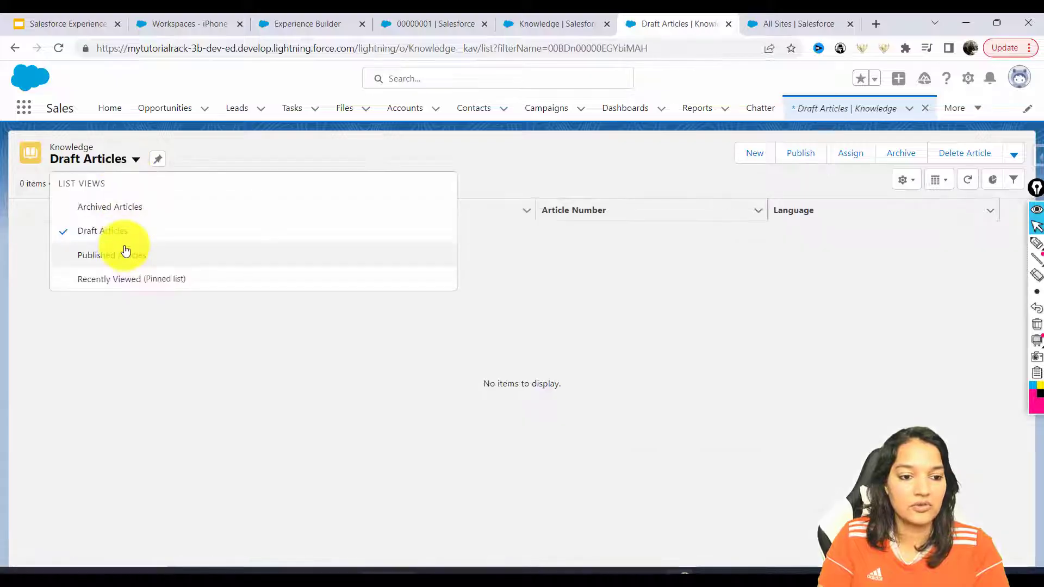
click(128, 251)
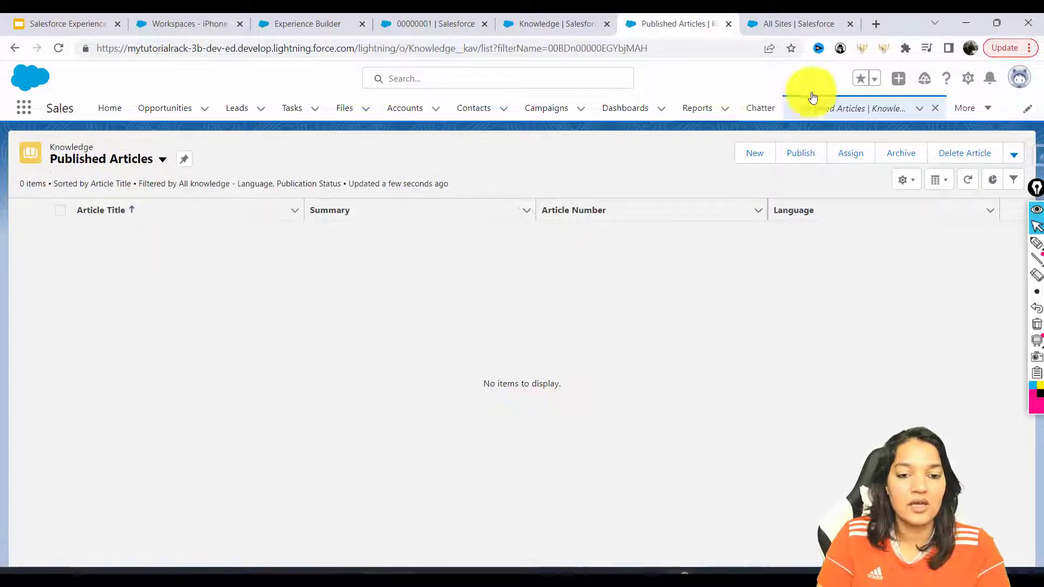
click(756, 154)
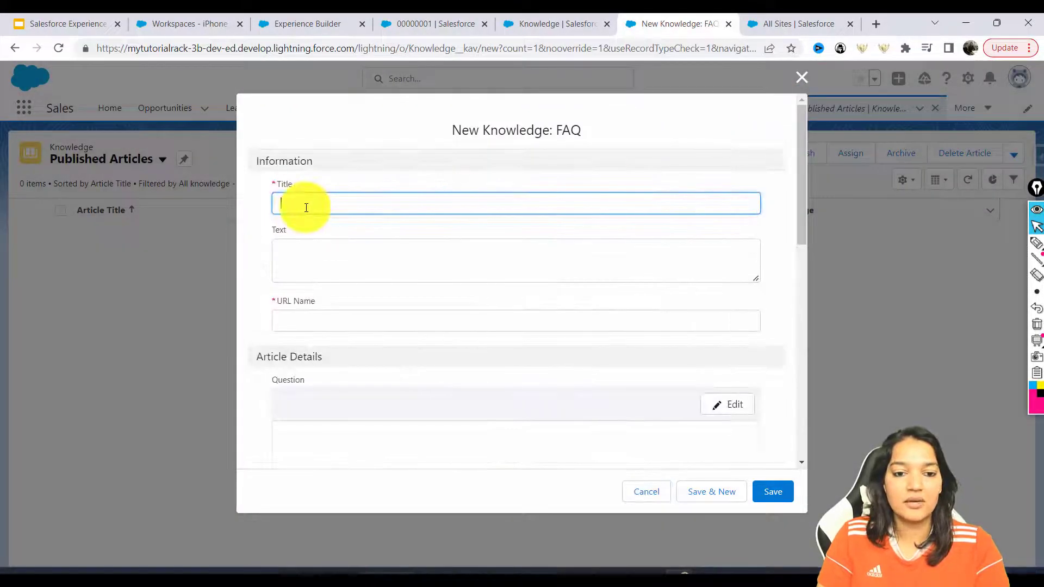
Save and publish the FAQ answering 'You can expect them in November of next year'.
text(Whe)
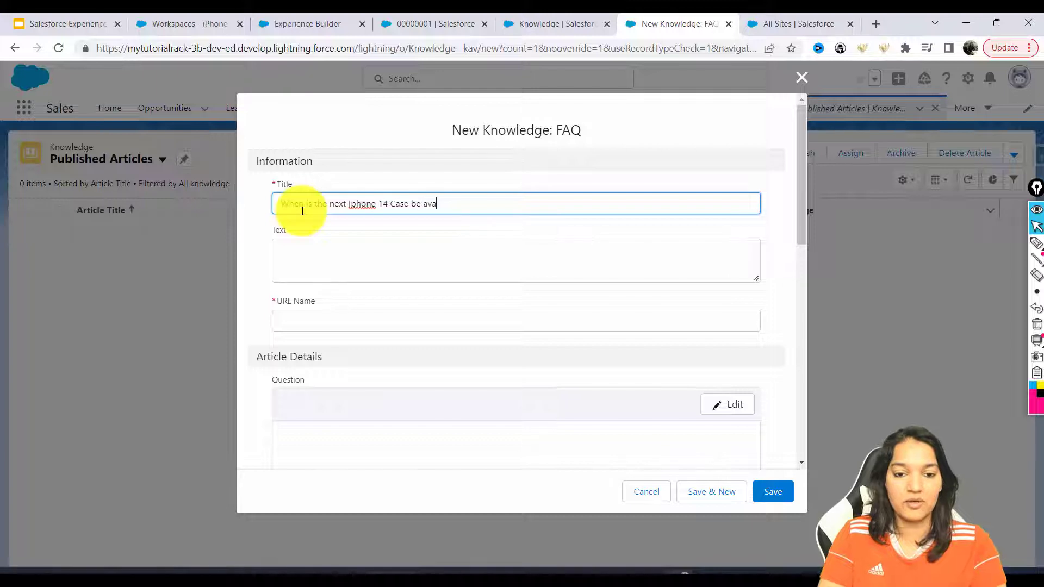
key(Tab)
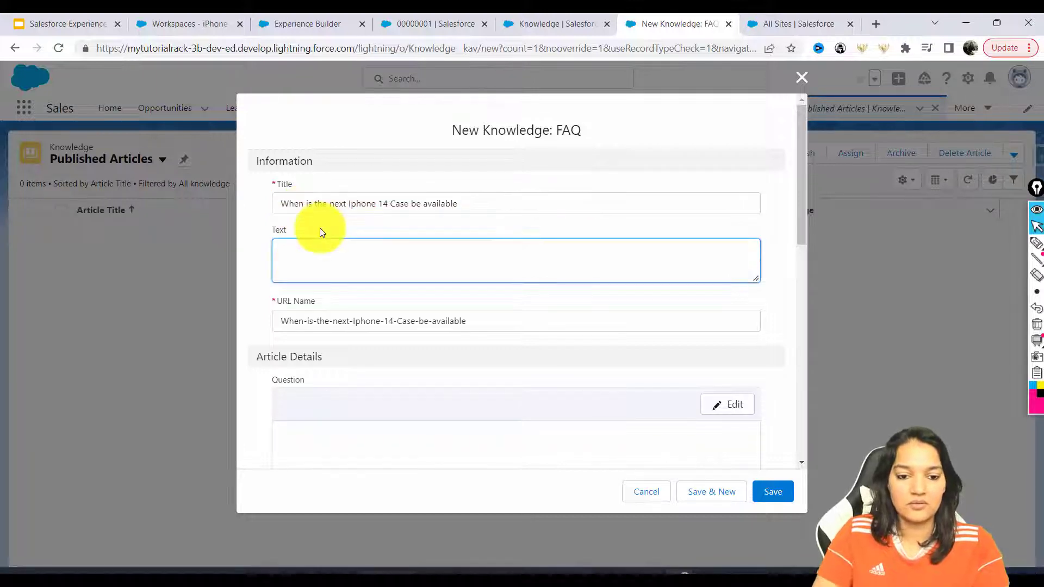
text(You can ex)
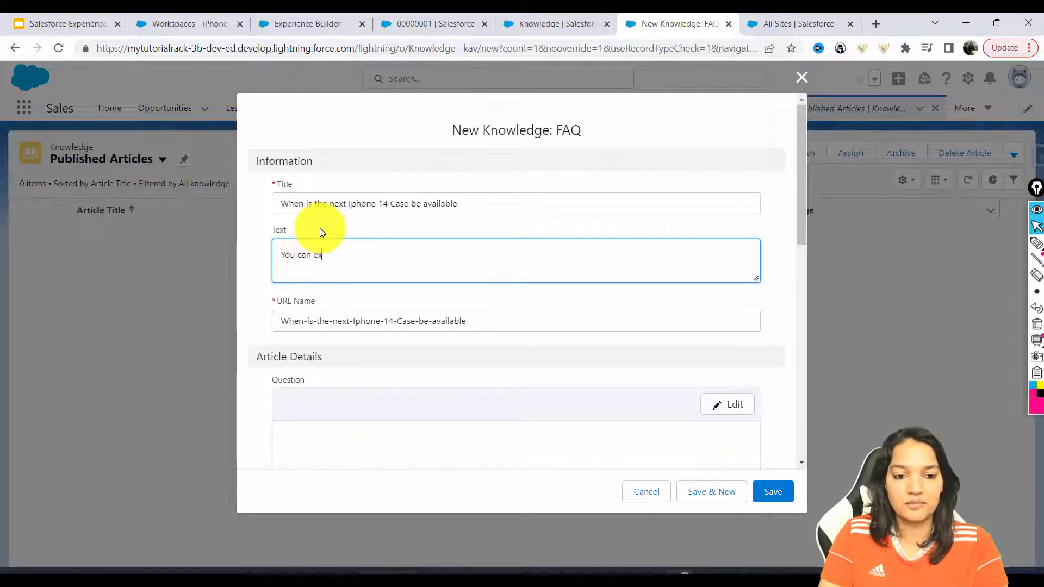
text(pect them in November of next year)
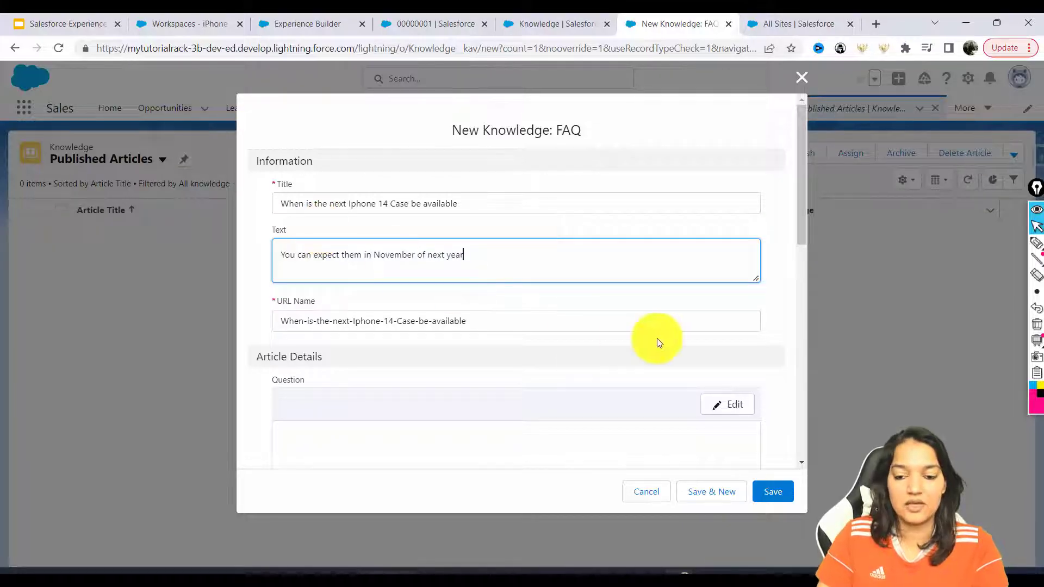
click(772, 491)
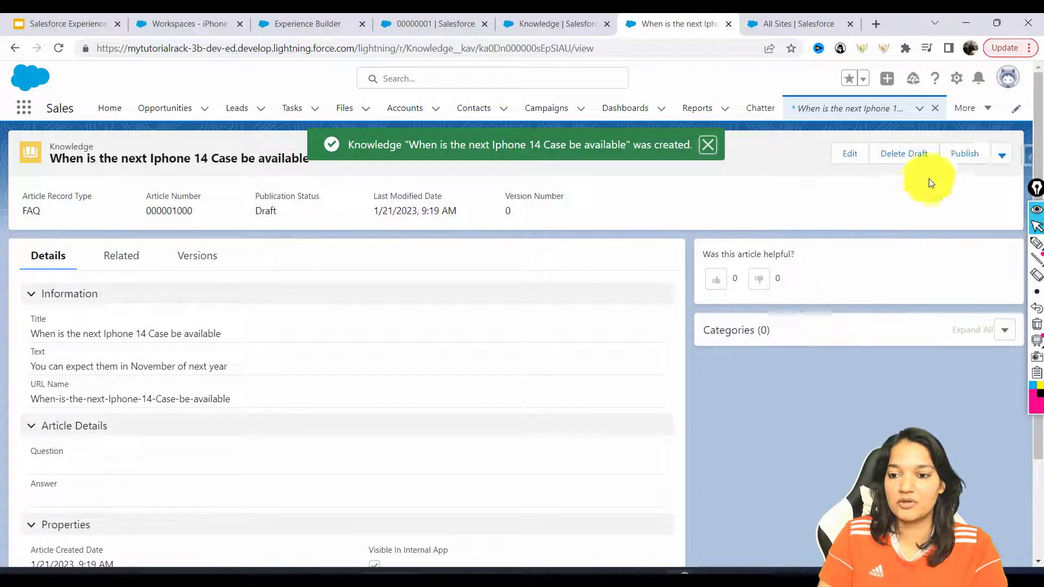
click(968, 155)
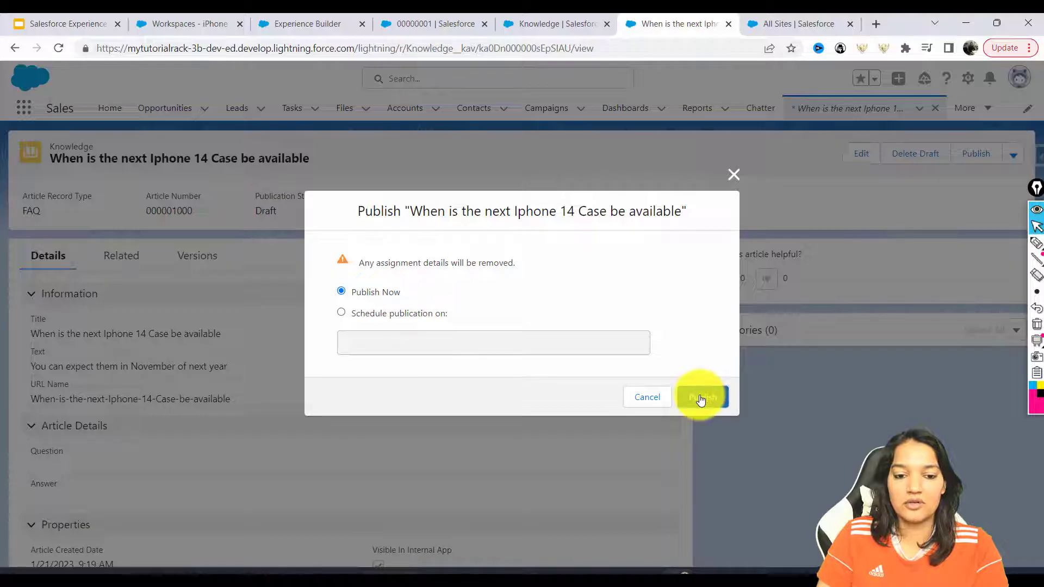
click(701, 398)
Save a draft FAQ 'Can i customize my iPhone Cases?' with its name-customization answer text.
click(804, 107)
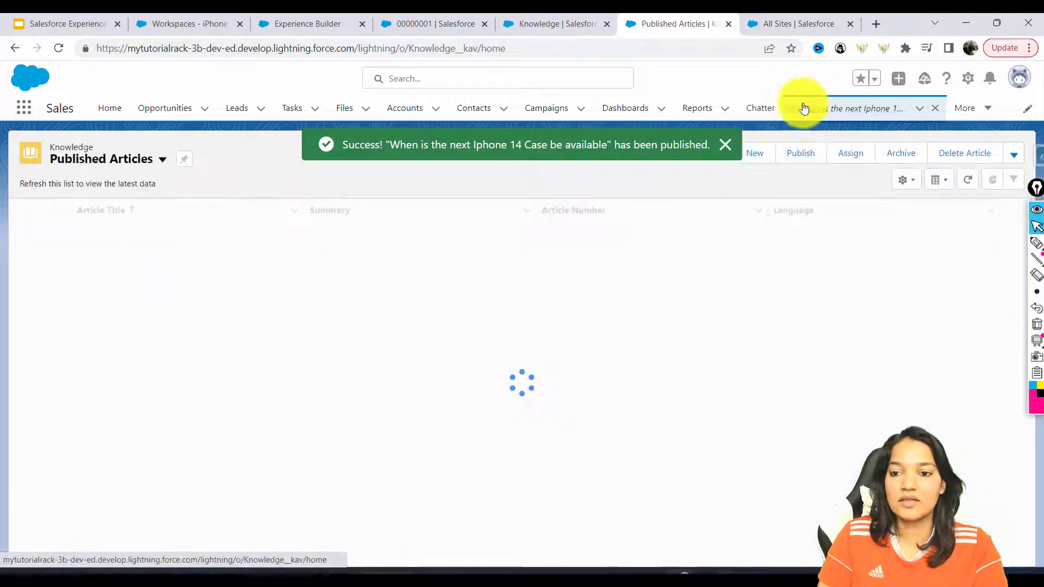
click(746, 148)
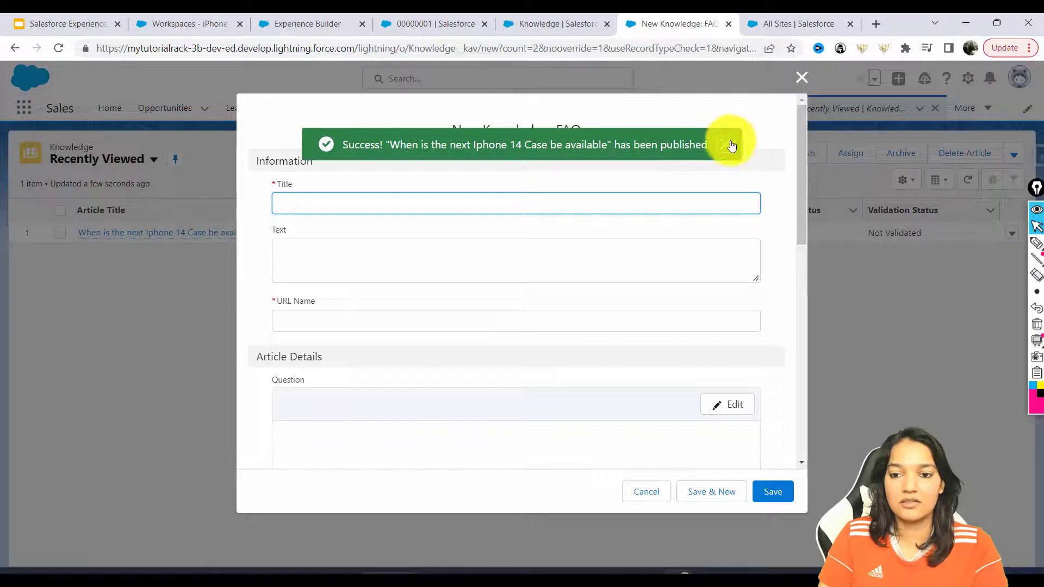
click(731, 146)
click(313, 204)
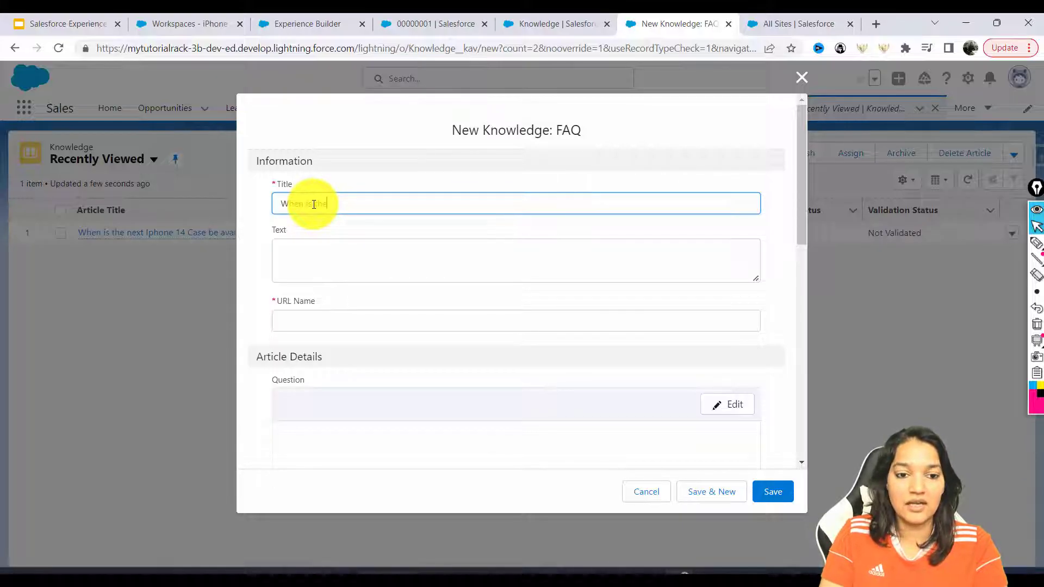
text(Can I a)
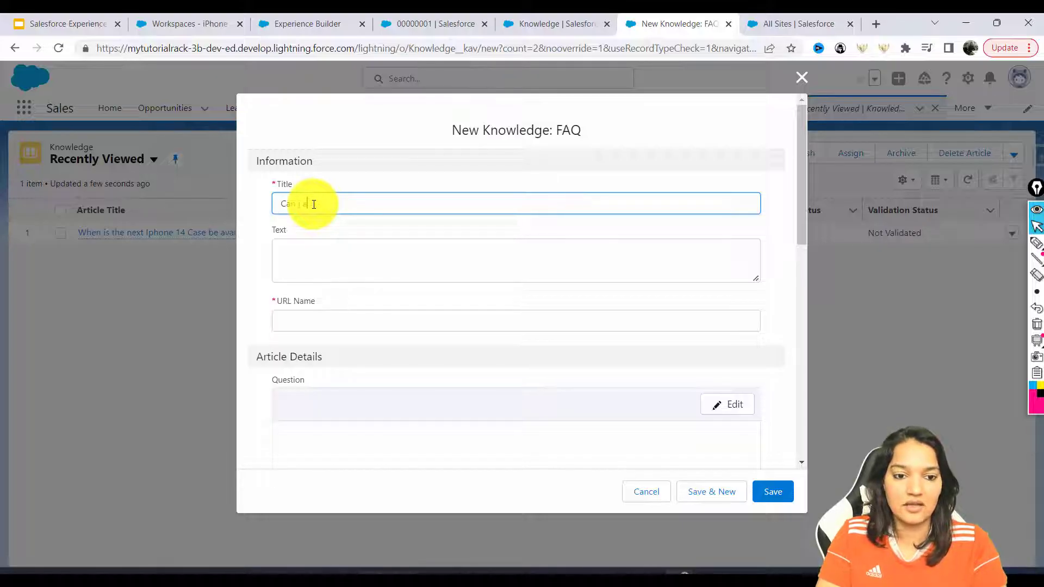
key(BackSpace)
key(BackSpace)
text(y iPhone Cases?)
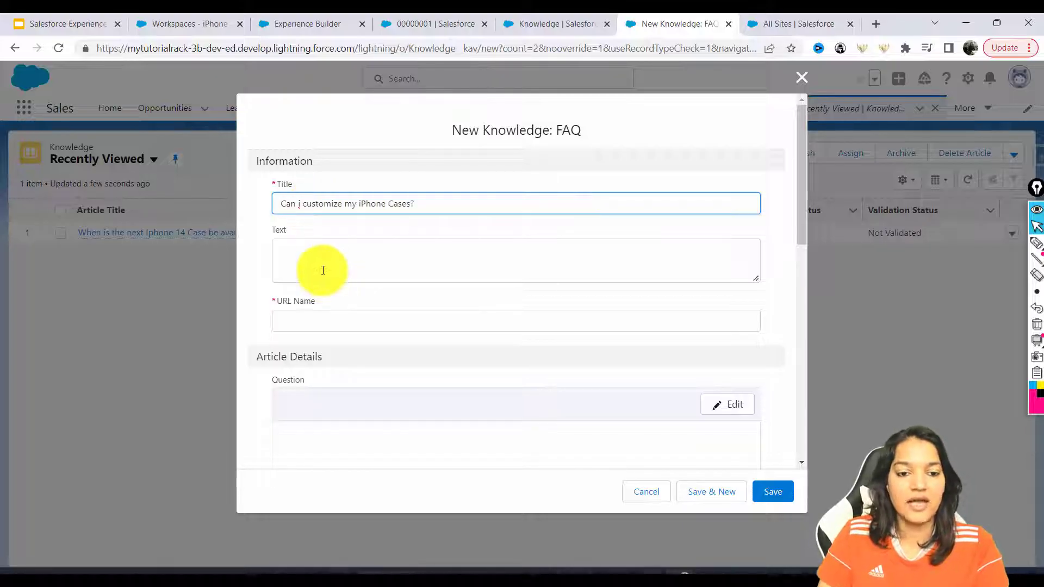
click(322, 269)
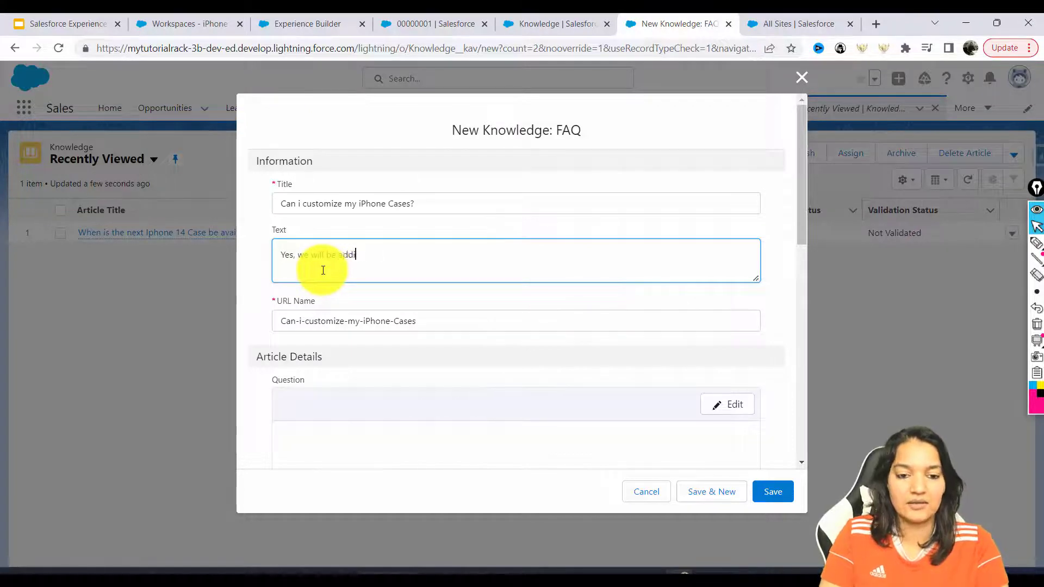
text(tionality by next month. You)
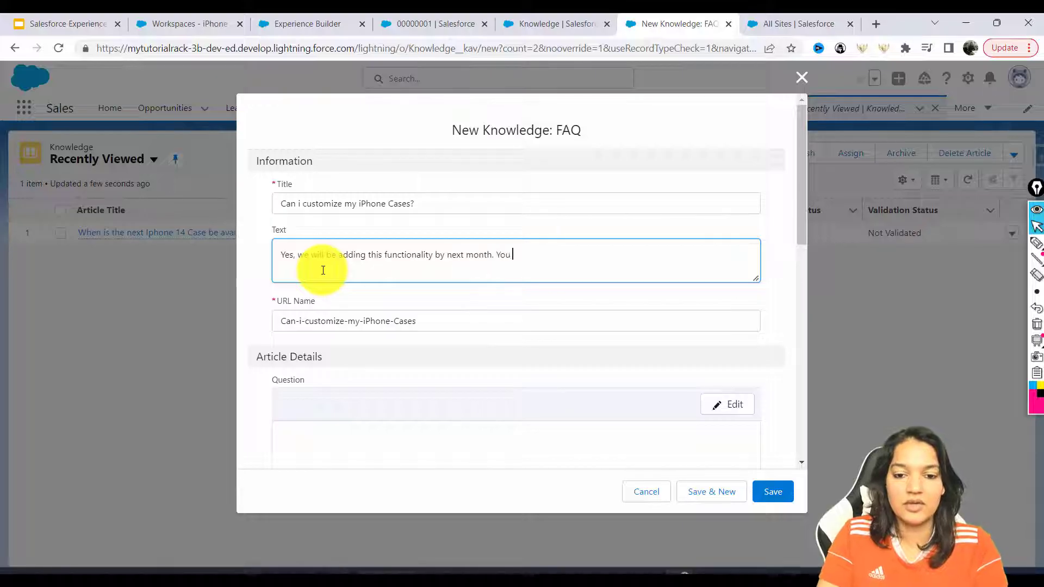
text(your name, your photo on the iphone cases.)
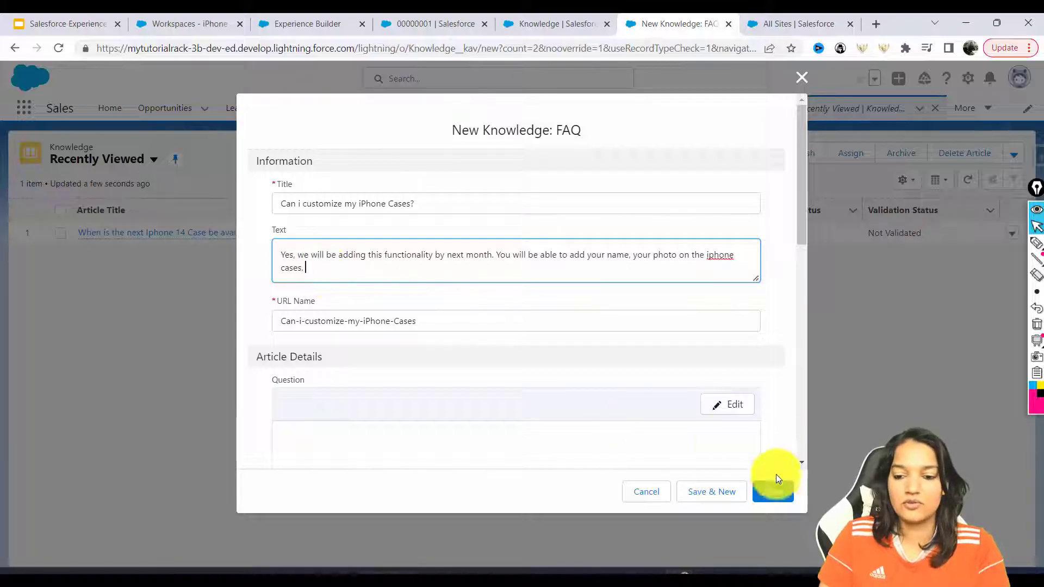
click(775, 489)
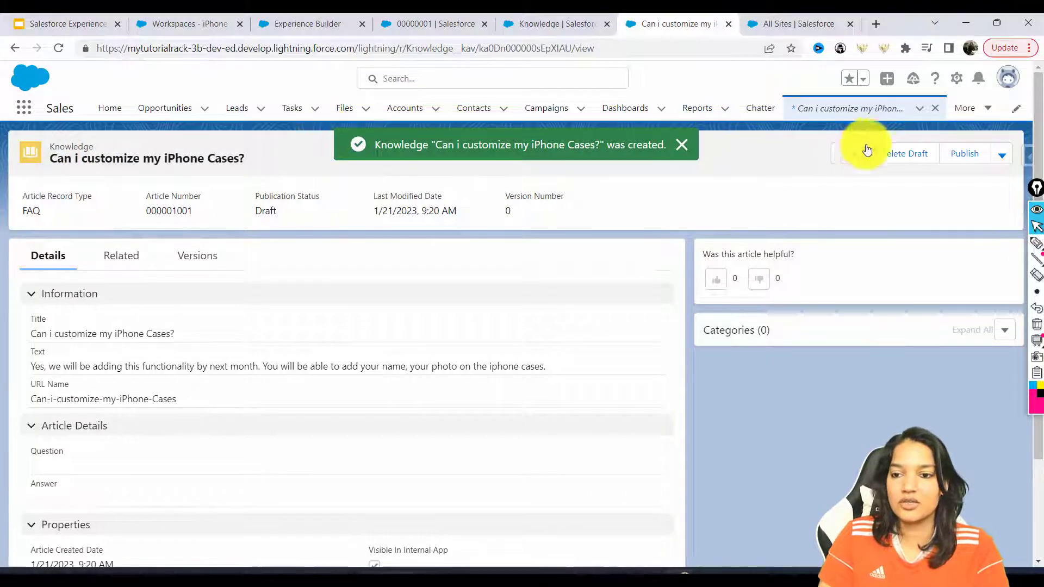
Cancel the publish prompt and switch the list view to Draft Articles.
click(953, 155)
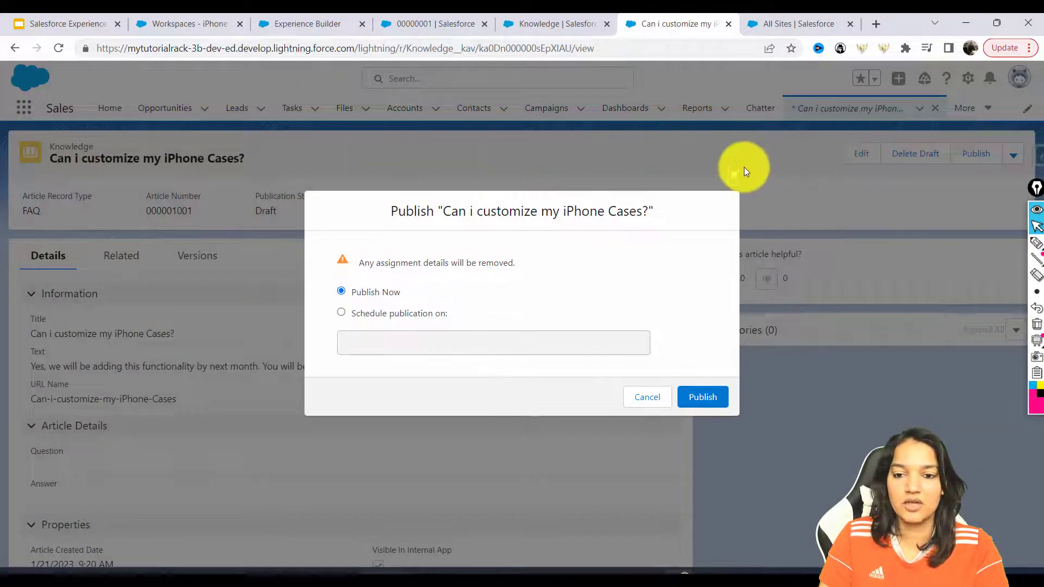
click(732, 173)
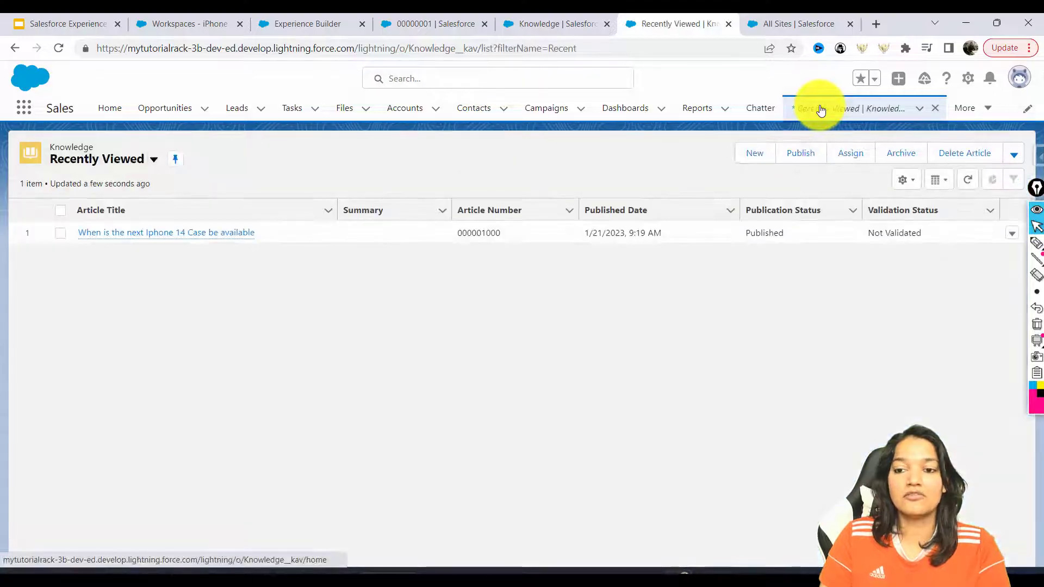
click(153, 159)
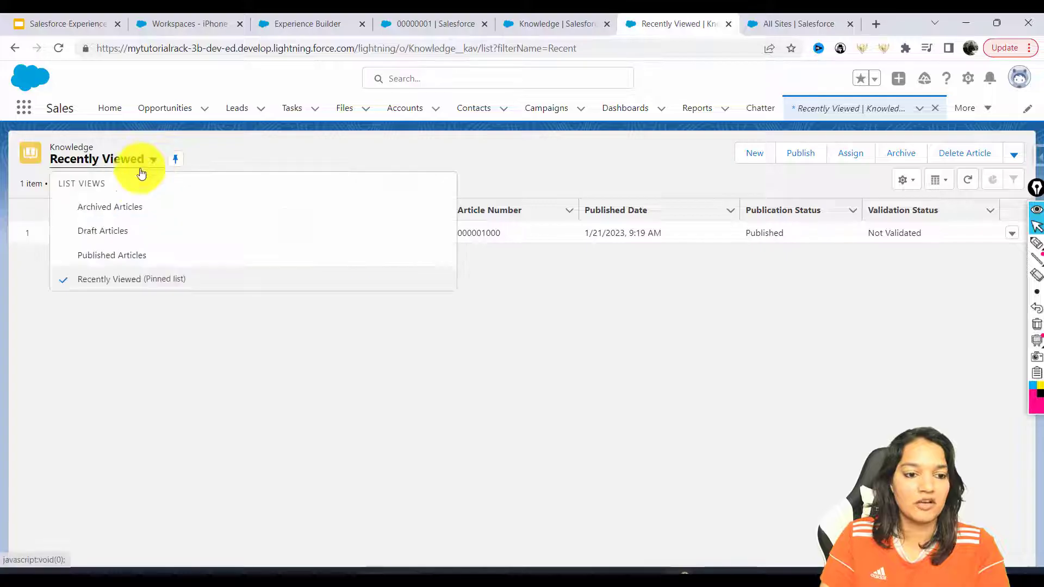
click(103, 262)
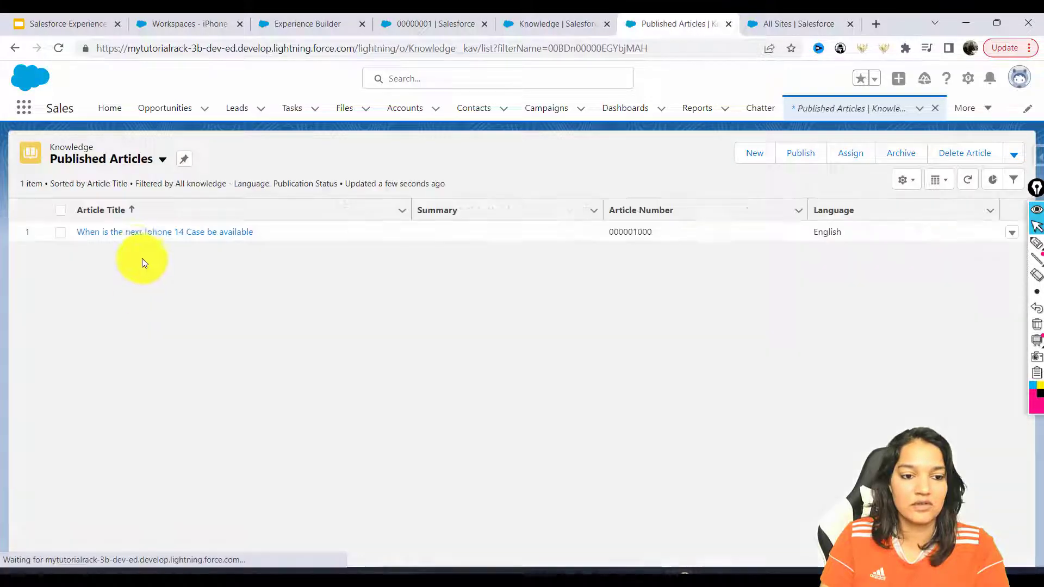
click(162, 160)
click(121, 234)
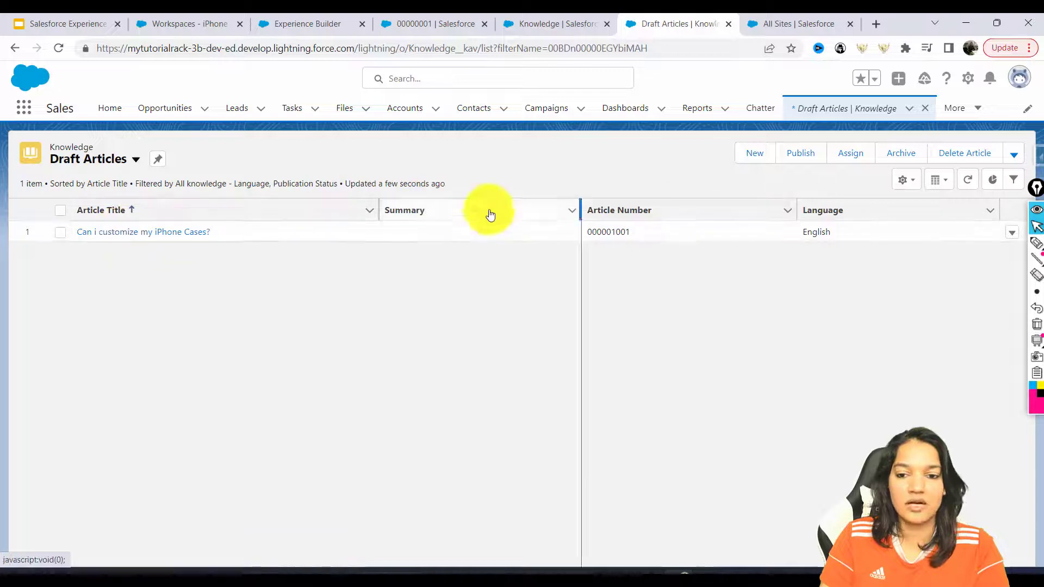
Publish the 'Can i customize my iPhone Cases?' draft and return to Recently Viewed.
click(156, 232)
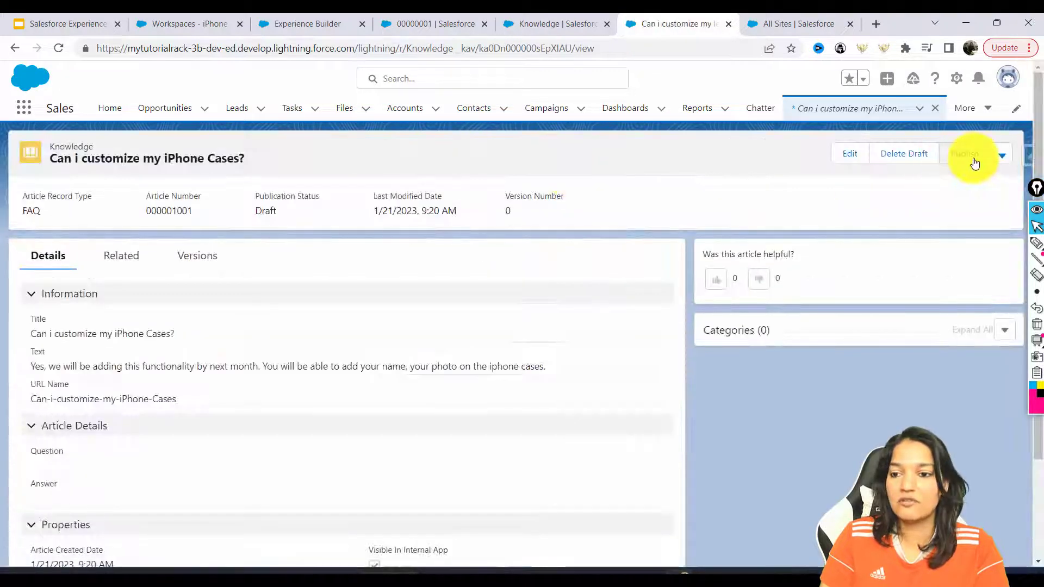
click(974, 155)
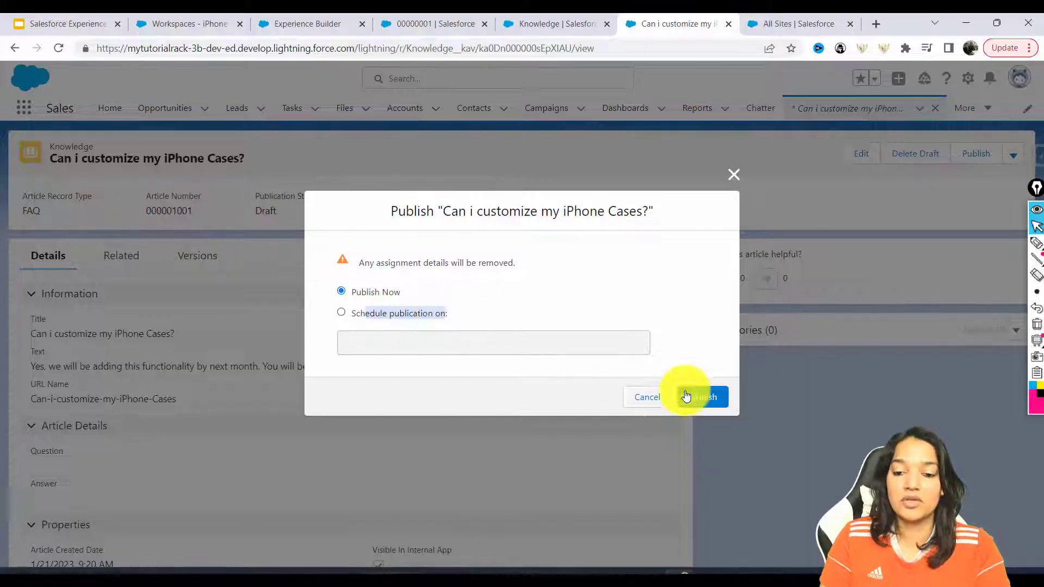
click(701, 398)
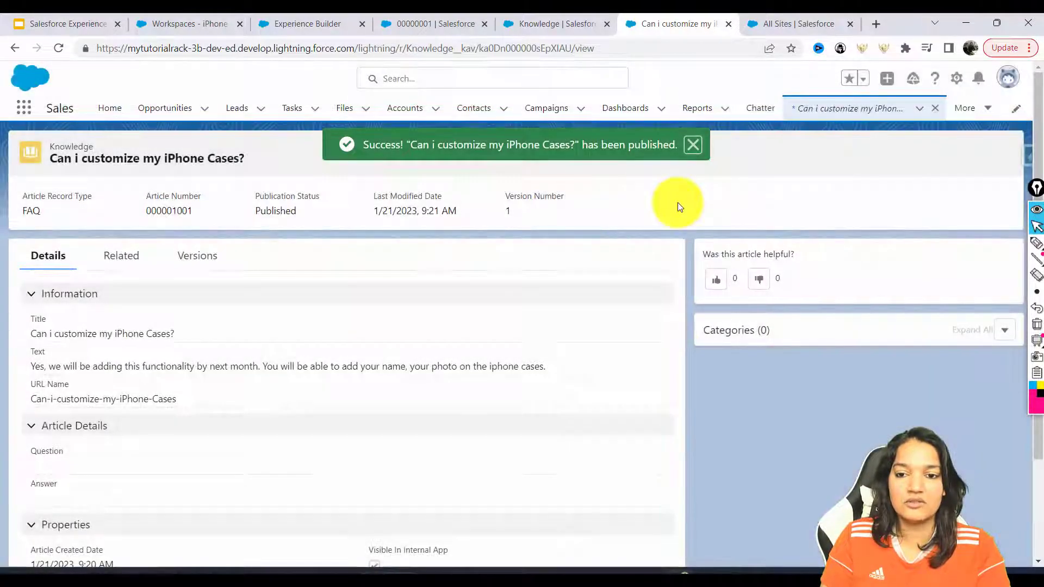
click(692, 144)
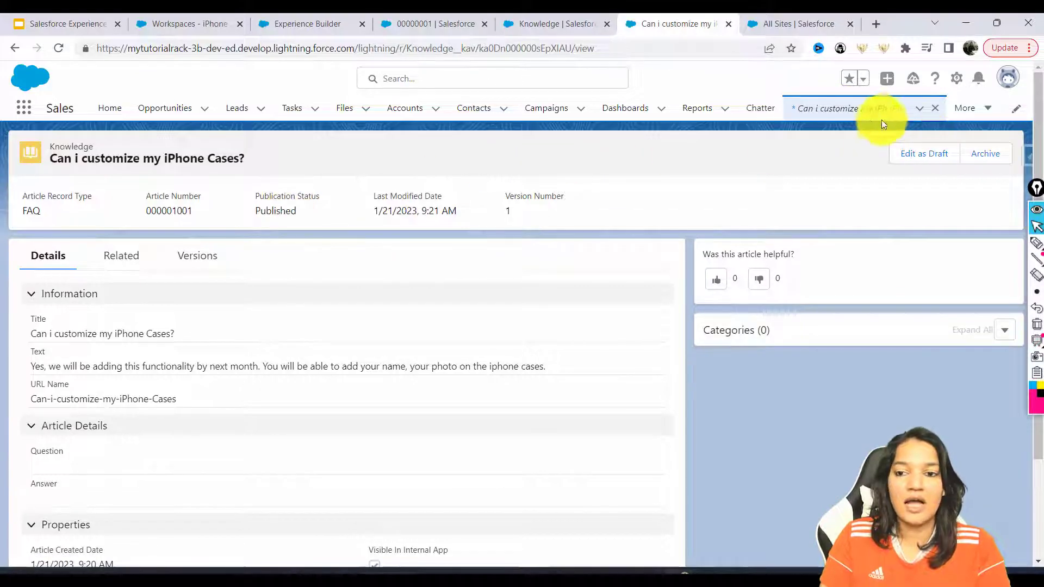
click(864, 117)
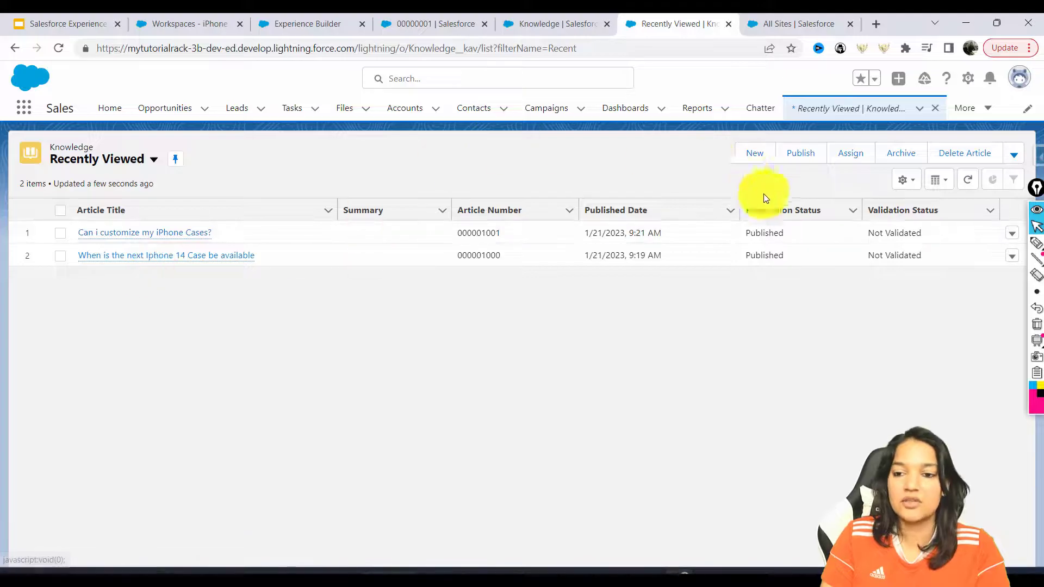
Create a new FAQ article titled 'How long does it take to get the iPhone Cases delivered?' with its answer.
click(747, 159)
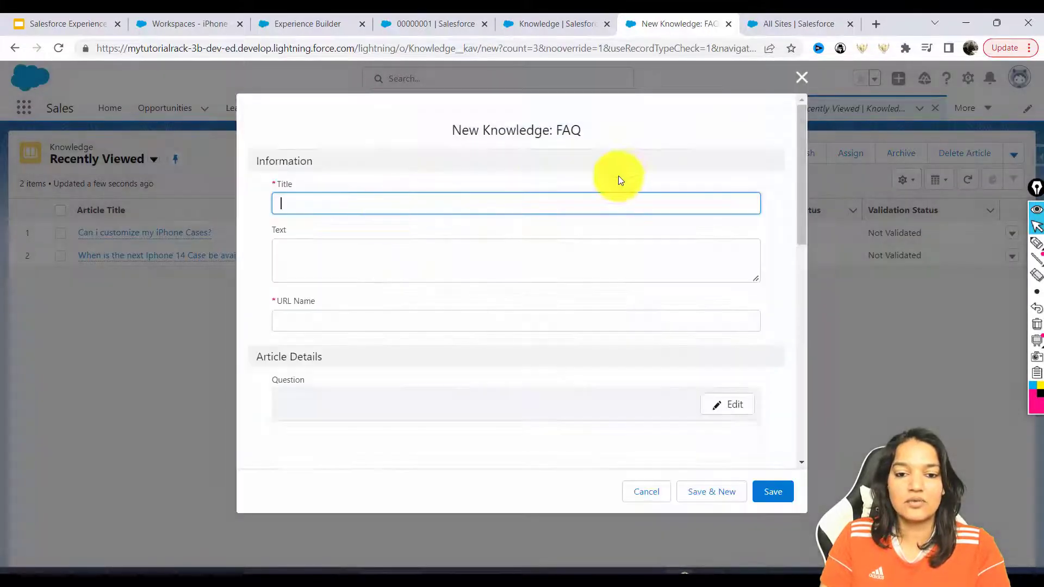
scroll(800, 187, down, 1)
scroll(790, 198, up, 1)
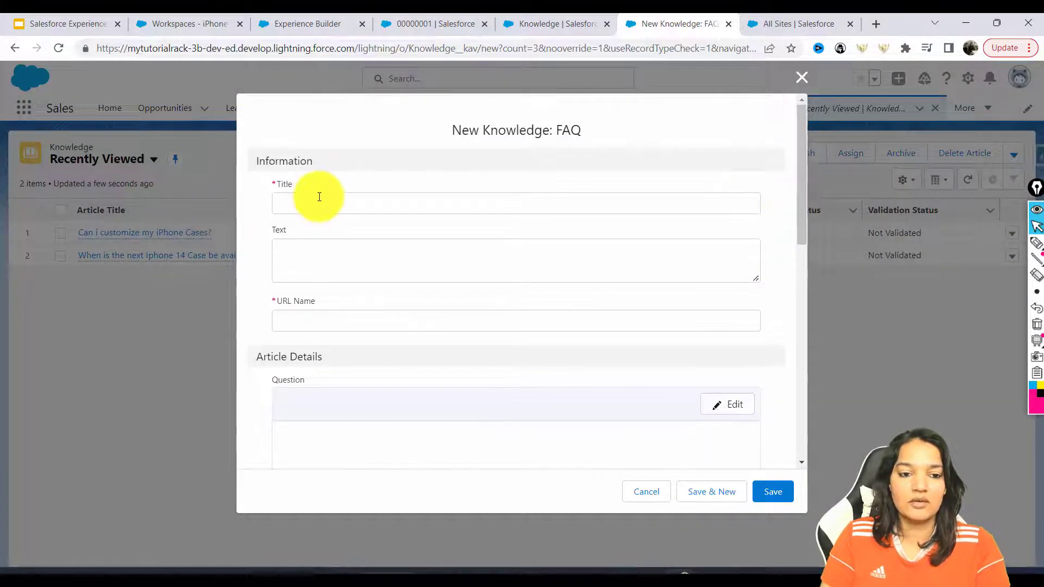
click(320, 197)
text(How c)
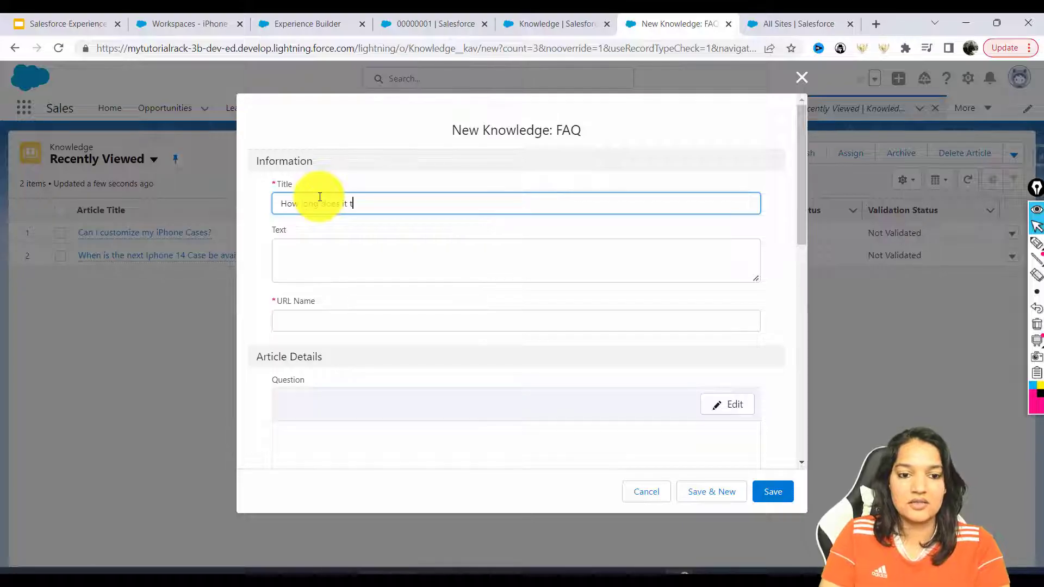
text(ong does it take to get the )
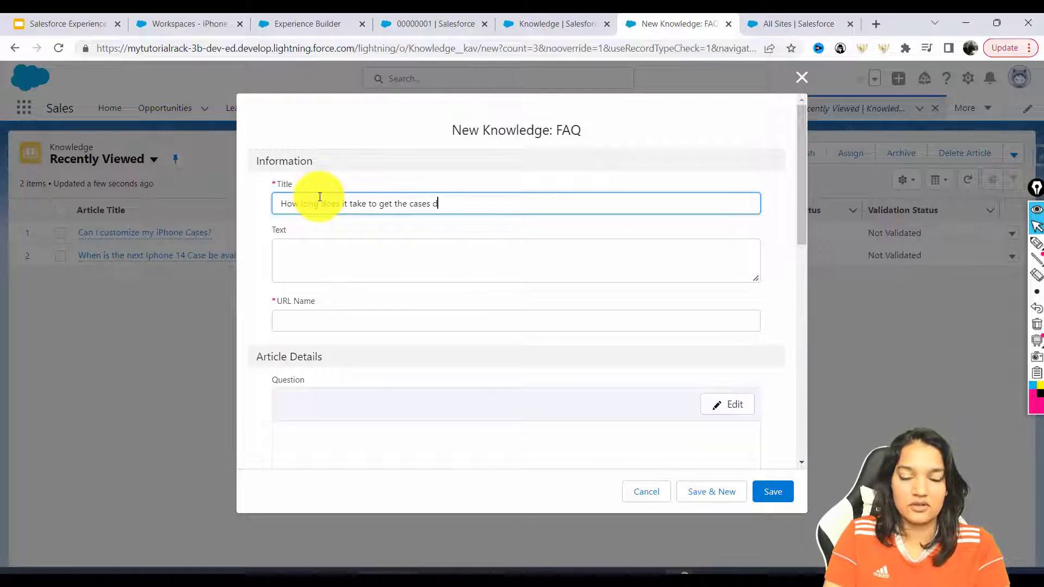
text(iPhone Cases delivered?)
key(Tab)
text(Yiou )
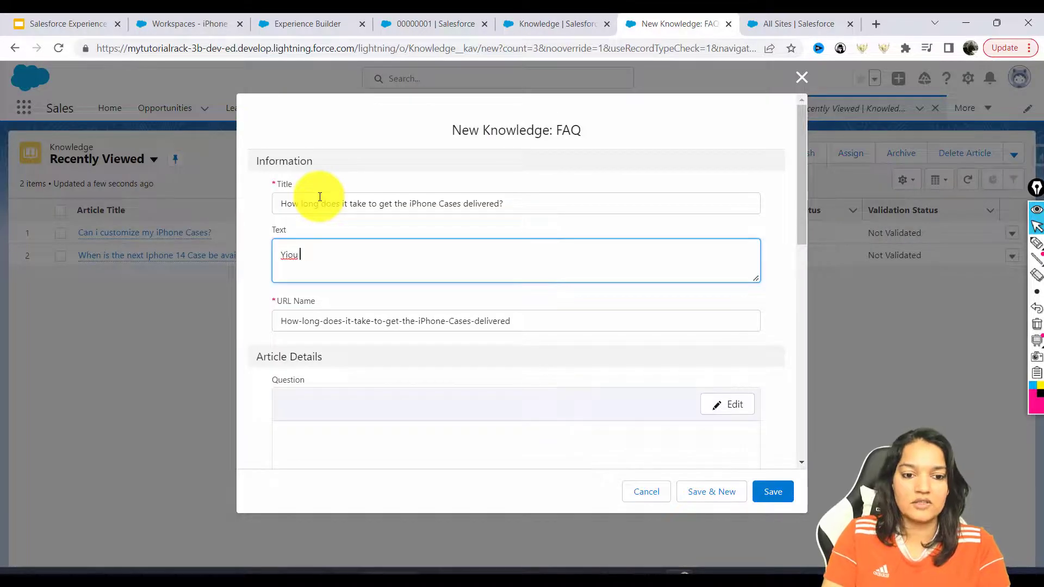
text(ou)
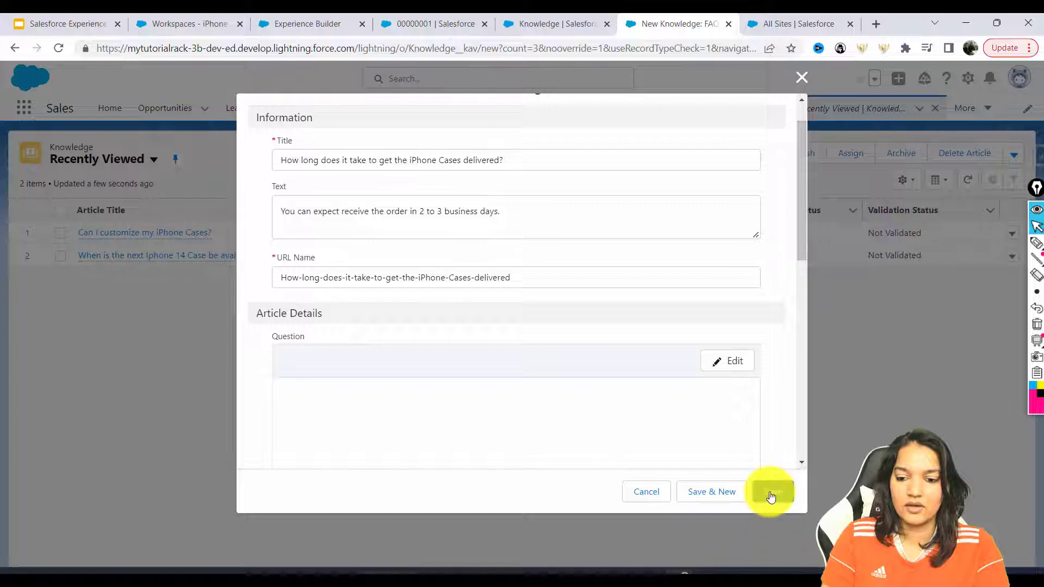
Save and publish the delivery-time article, then return to the Recently Viewed articles list.
click(773, 491)
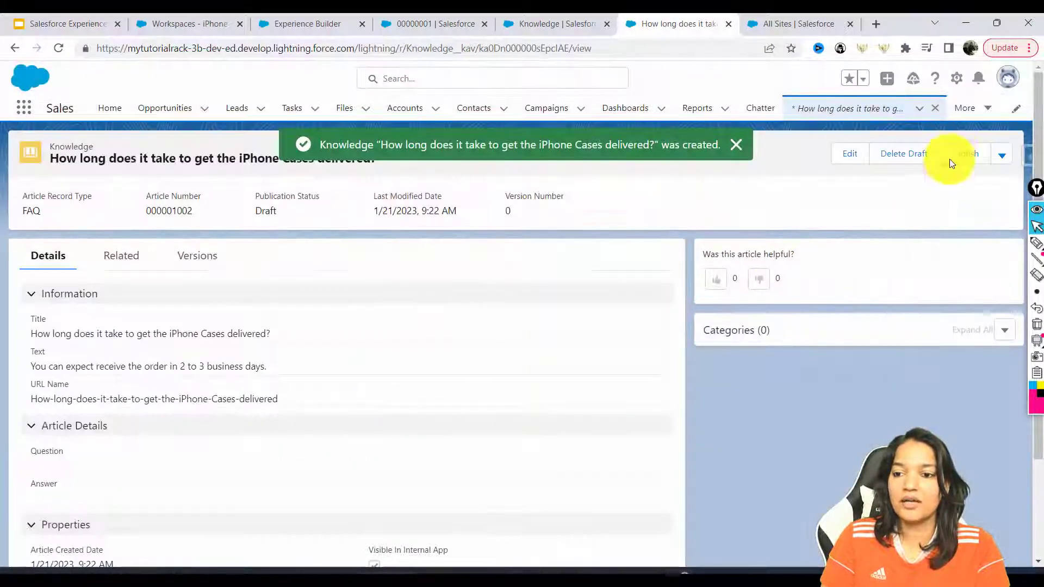
click(961, 157)
key(Return)
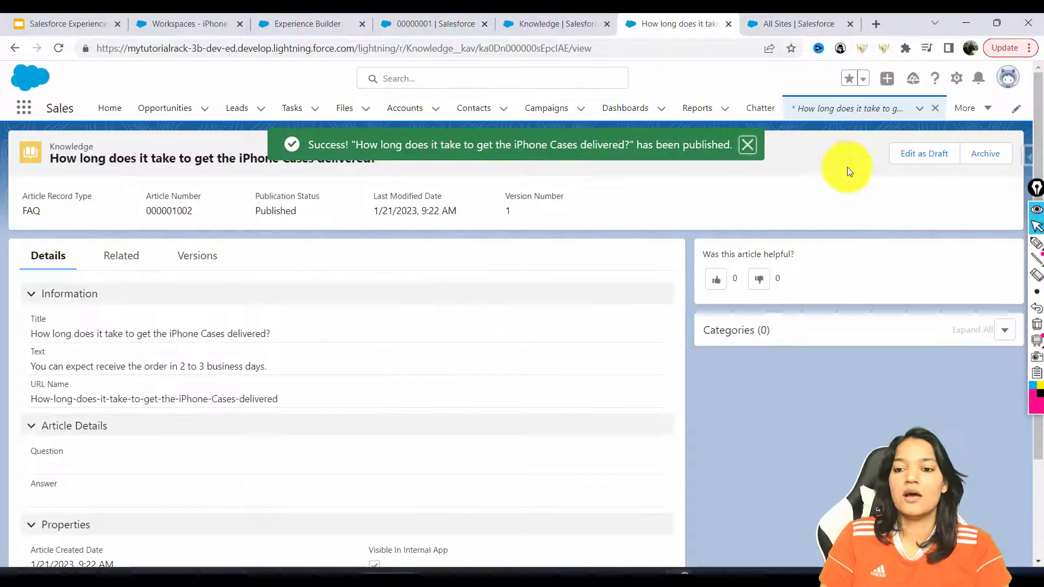
click(846, 121)
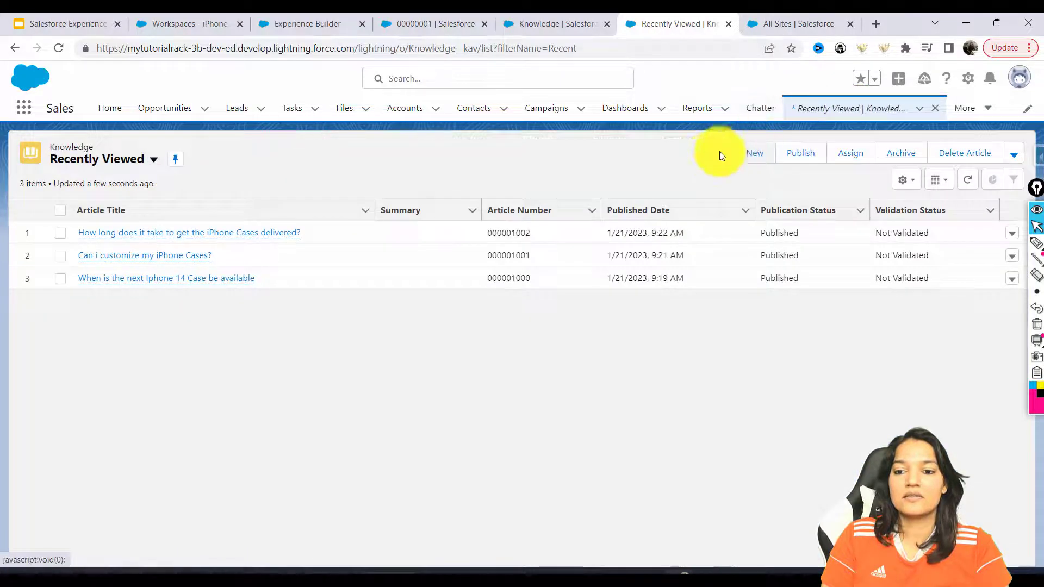
Start a new FAQ article titled 'How to send back a damaged iphone case?'.
click(750, 158)
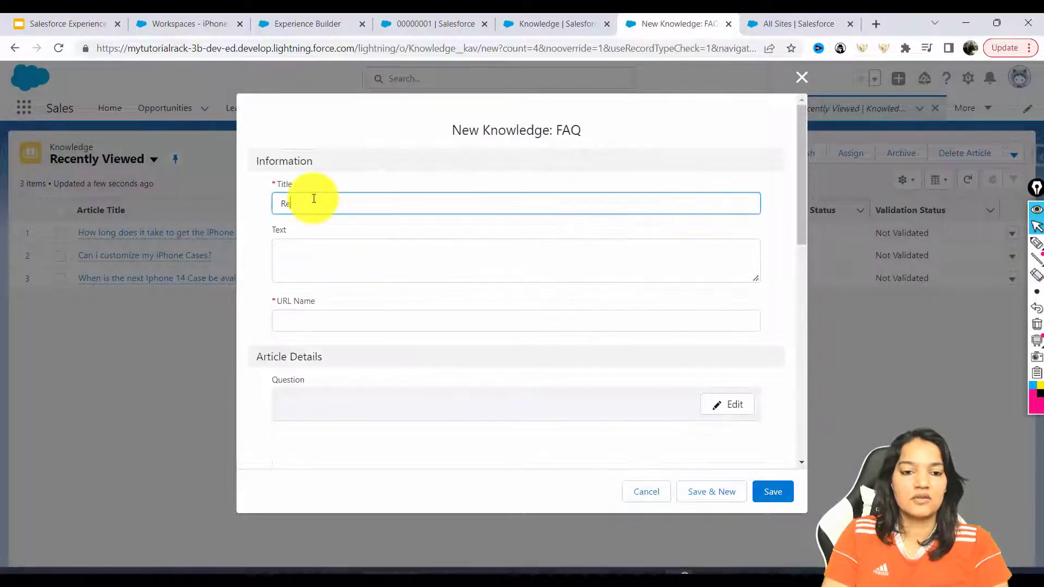
text(How to send m)
key(BackSpace)
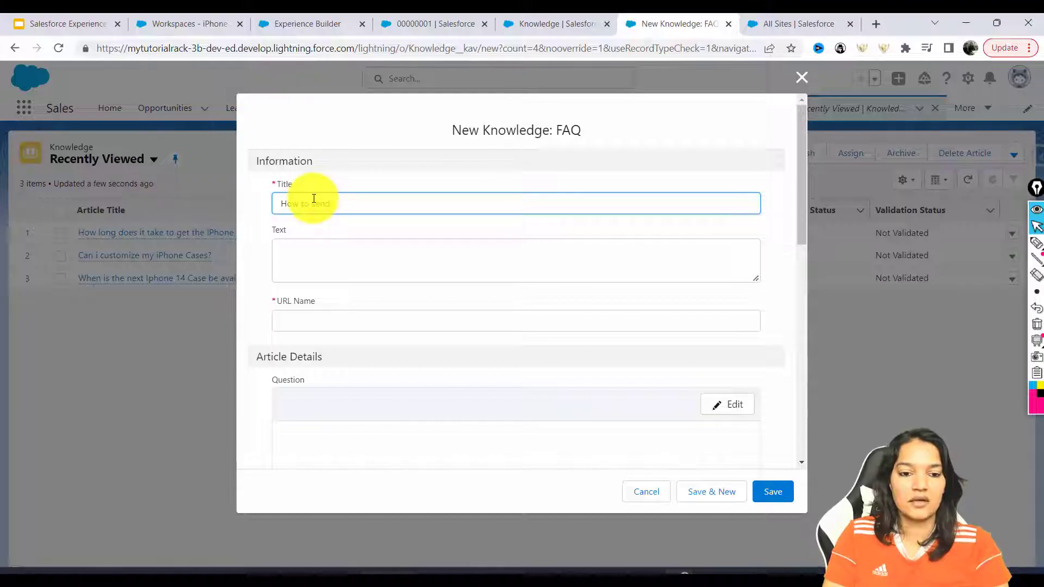
text(back a damaged iphone case?)
Write the answer about returning damaged cases with the order number, then save and publish it.
key(Tab)
text(Once yo)
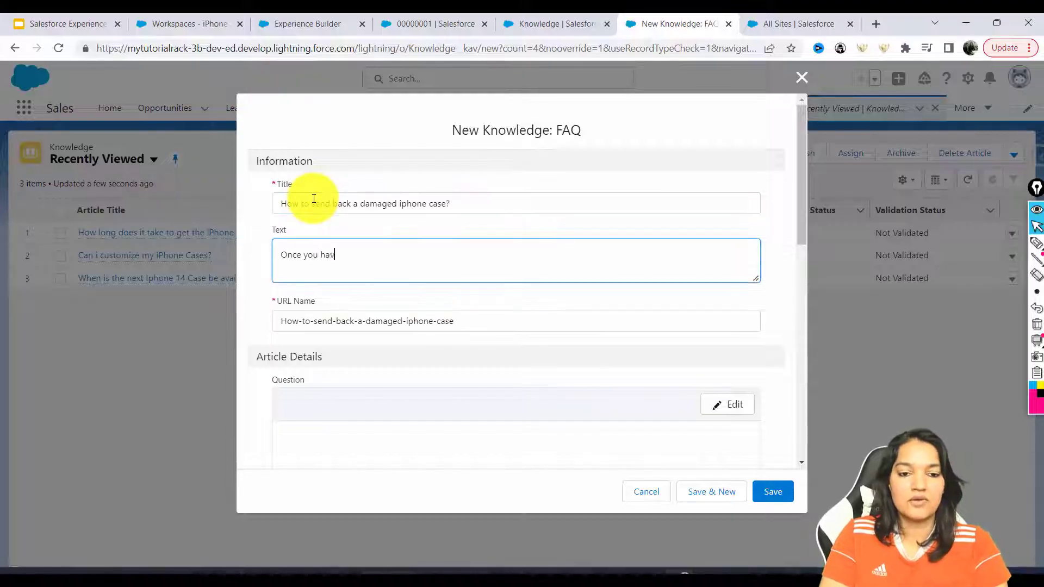
text(u have received an iphone case, you can send)
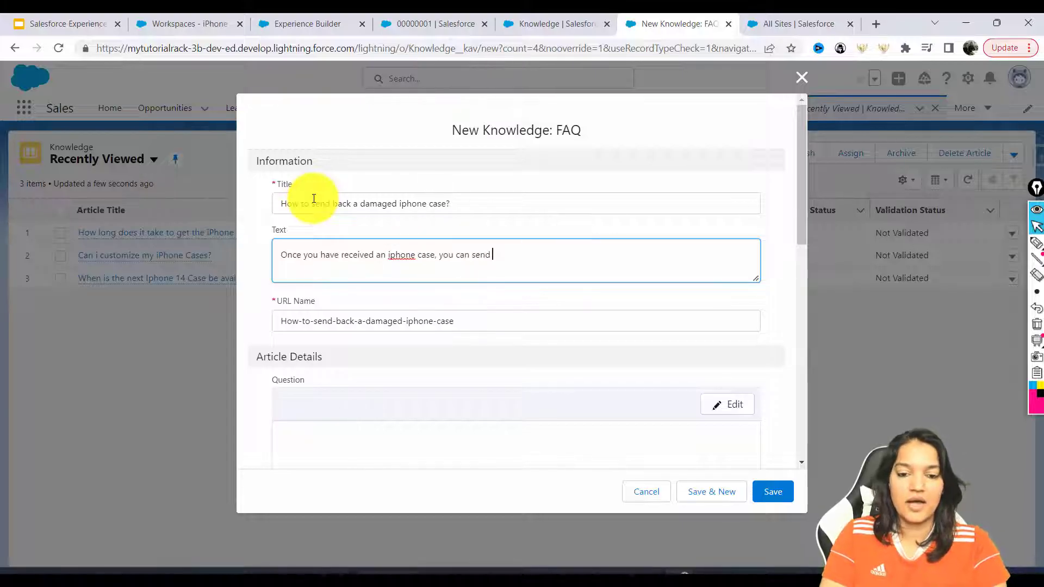
key(BackSpace)
key(BackSpace)
key(BackSpace)
key(BackSpace)
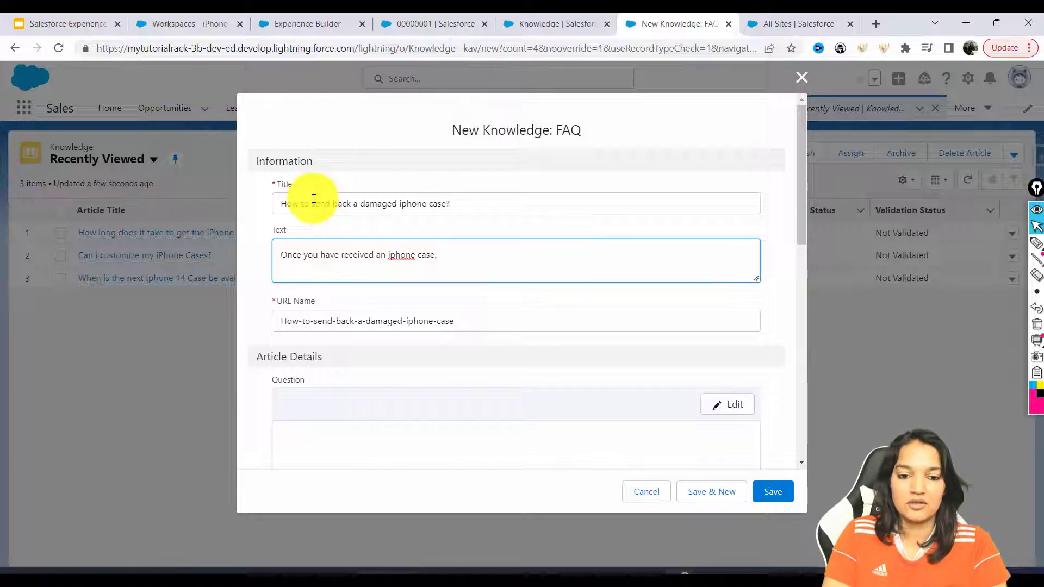
text(if its damaged you )
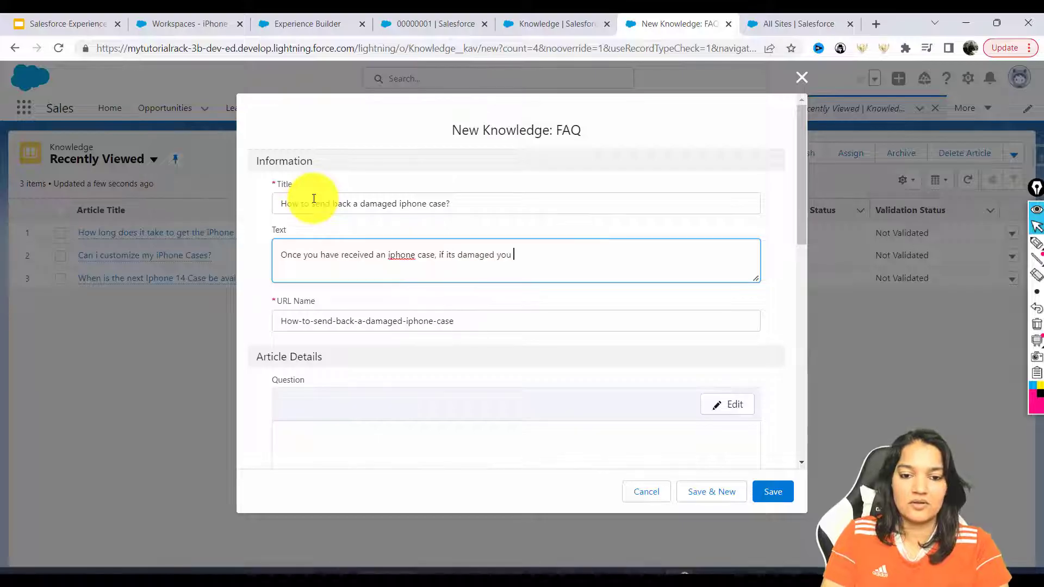
text(can send back the cas)
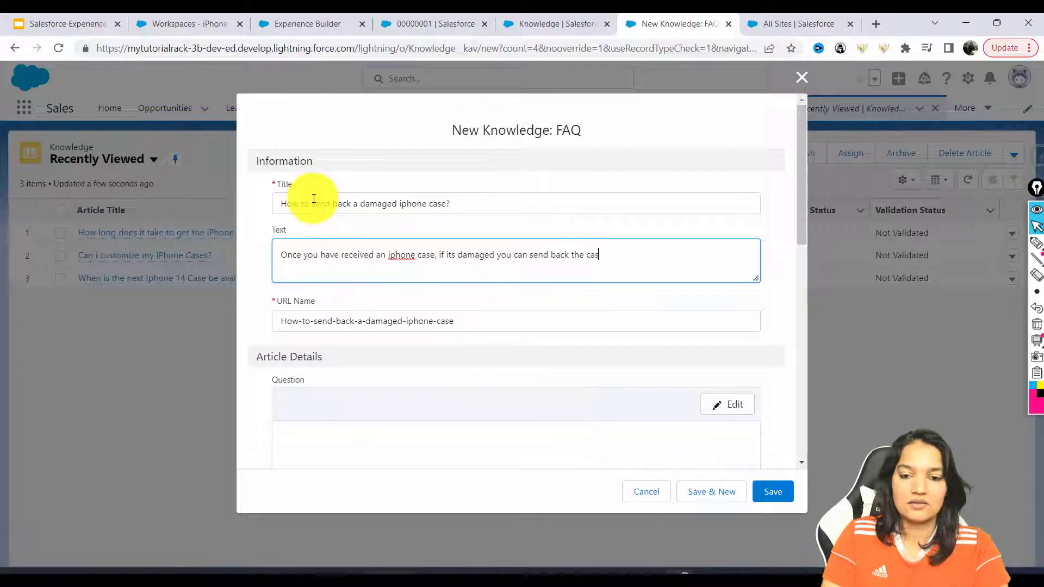
text(e alo)
key(BackSpace)
text(long with order)
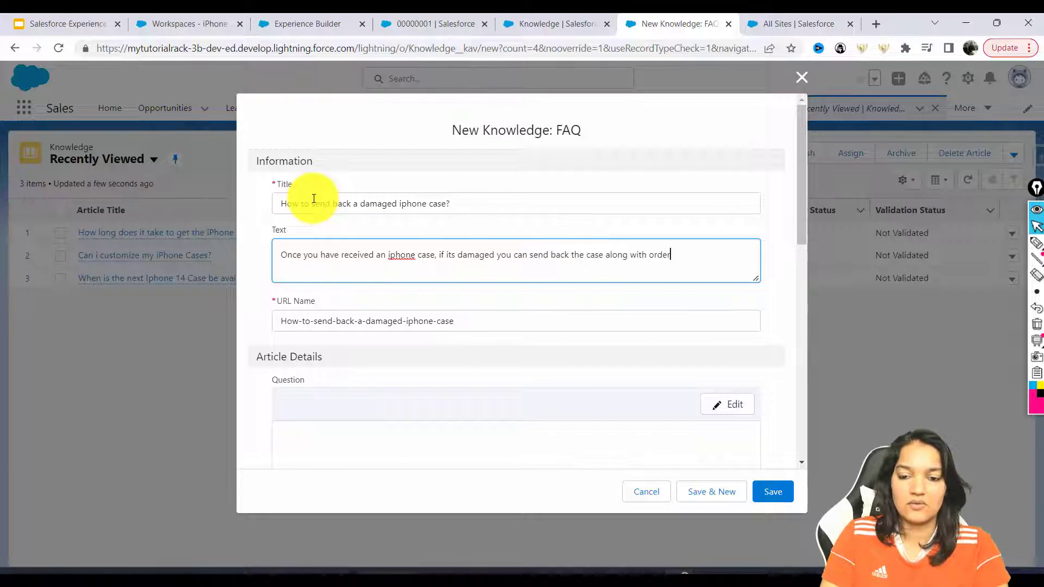
text( number. We will process your refund in 3 to 4 busi)
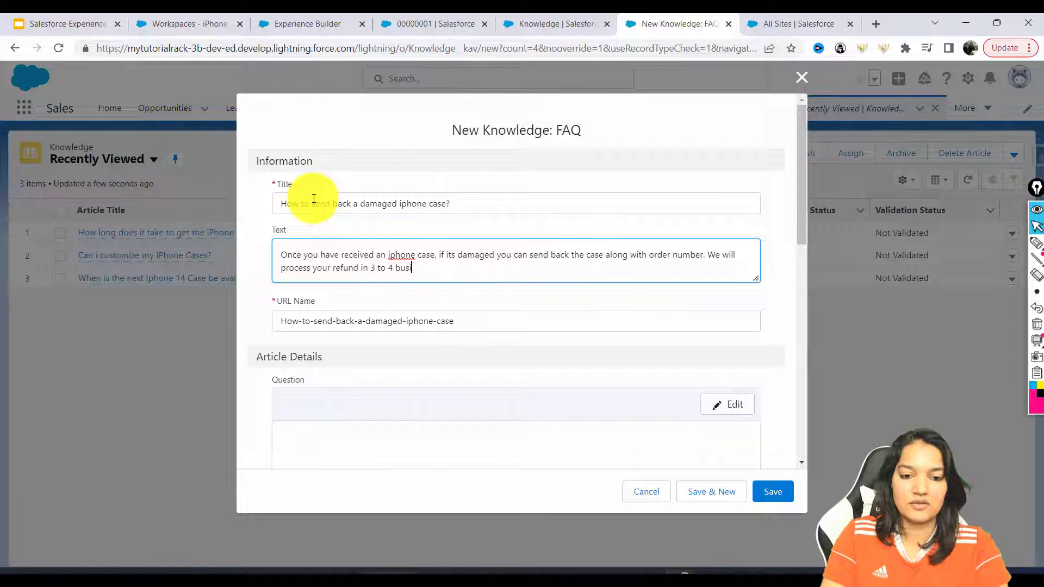
text(s days.)
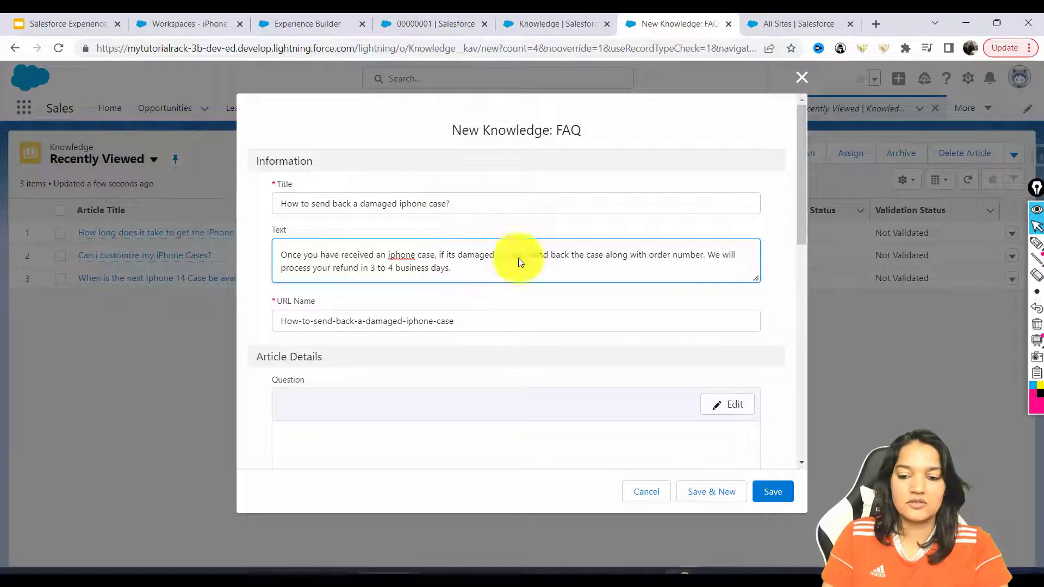
click(771, 489)
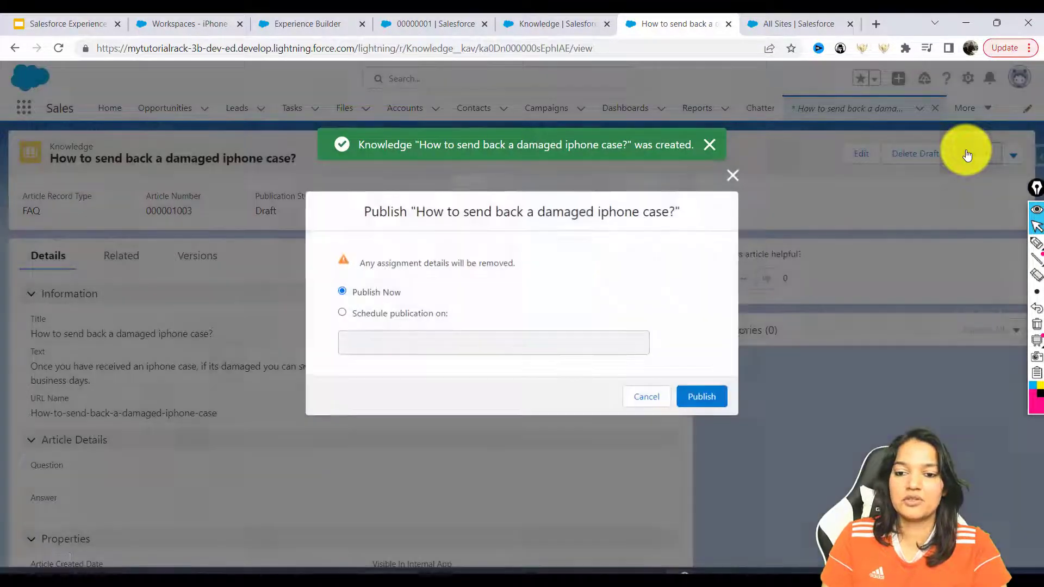
click(701, 396)
Switch the Knowledge list to Published Articles and close the All Sites and Knowledge browser tabs.
click(836, 112)
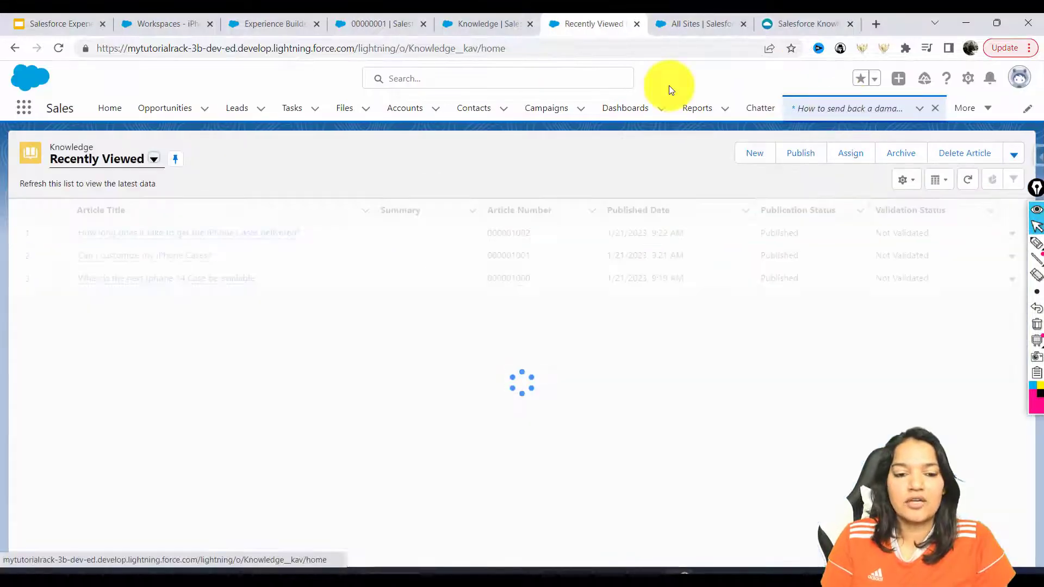
click(120, 159)
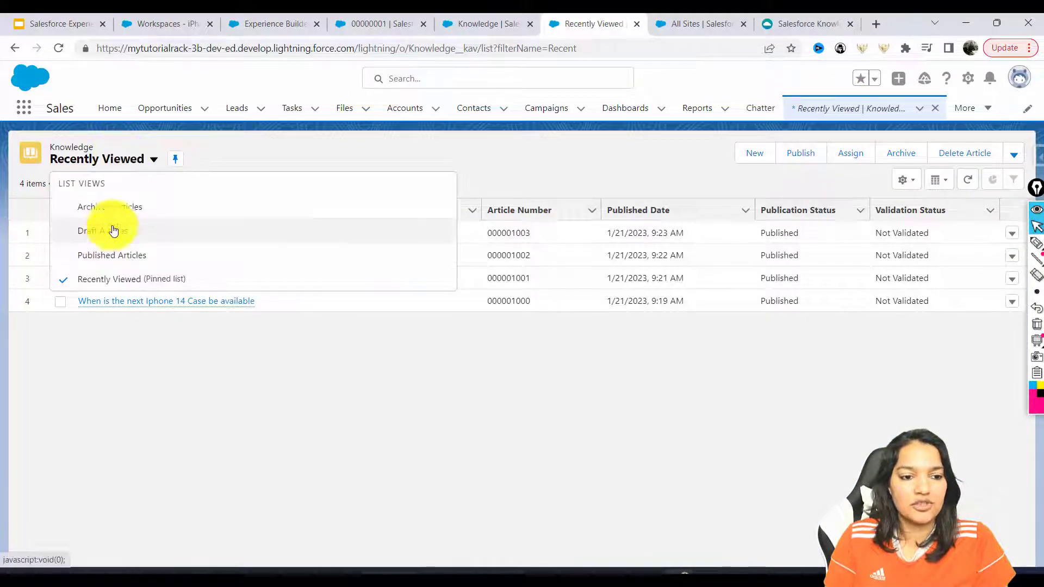
click(103, 255)
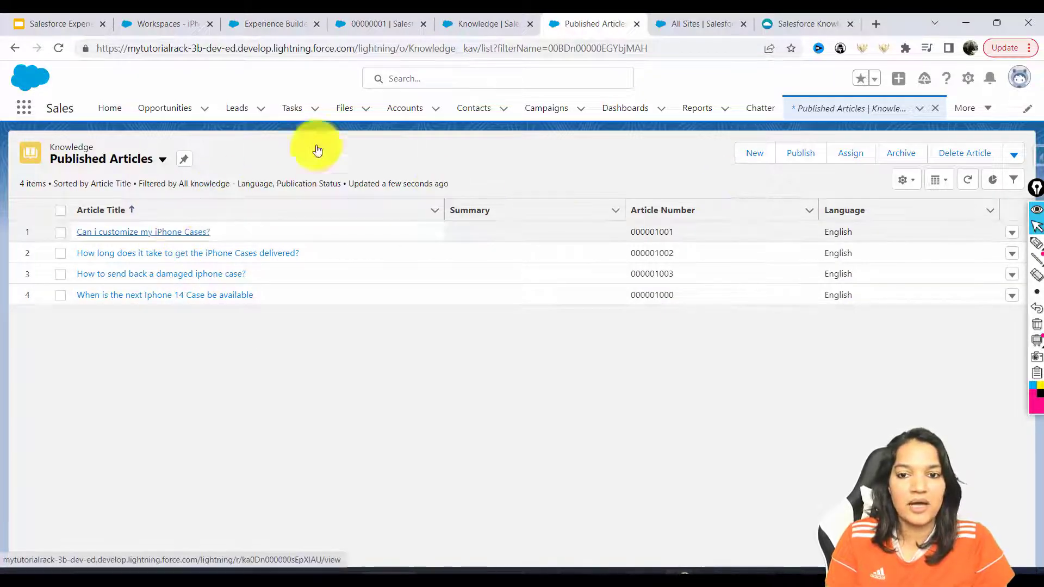
click(743, 24)
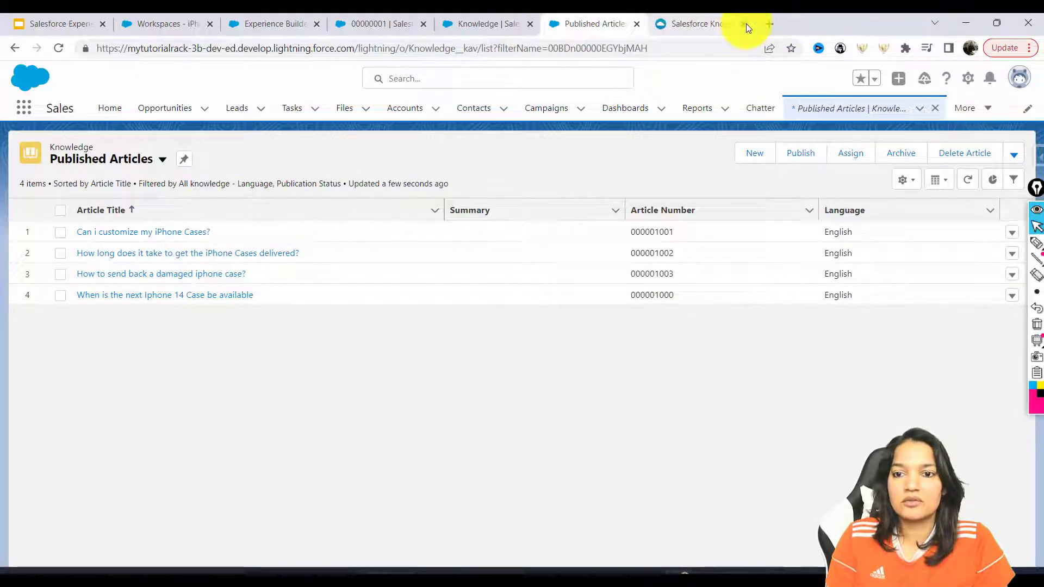
click(743, 24)
Open each of the four published FAQ articles in its own browser tab.
right_click(199, 230)
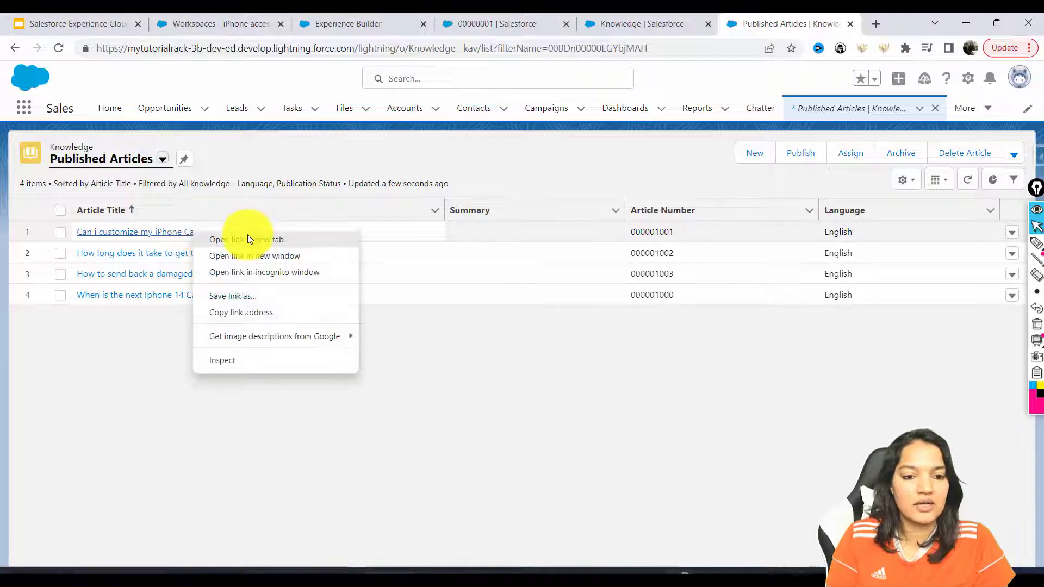
click(246, 235)
right_click(190, 251)
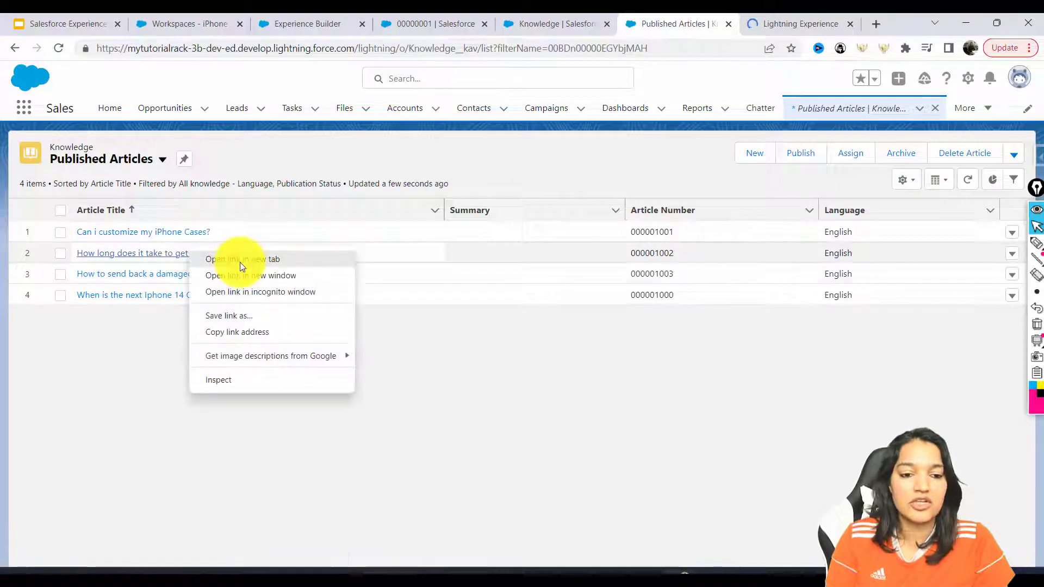
click(240, 260)
right_click(223, 282)
click(224, 287)
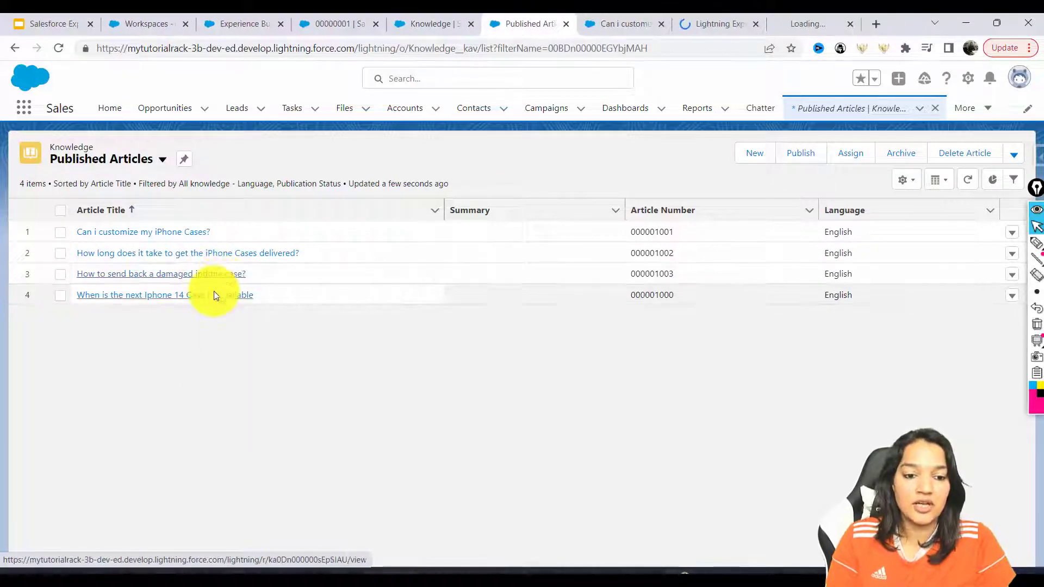
right_click(215, 294)
click(243, 298)
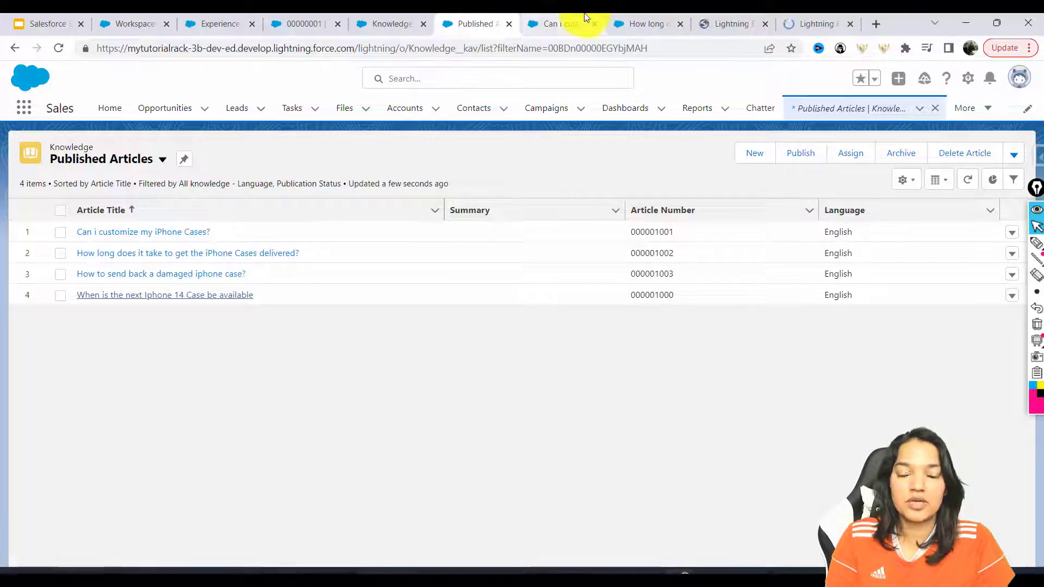
Save an editable draft of 'Can i customize my iPhone Cases?' with Visible to Customer on.
click(576, 22)
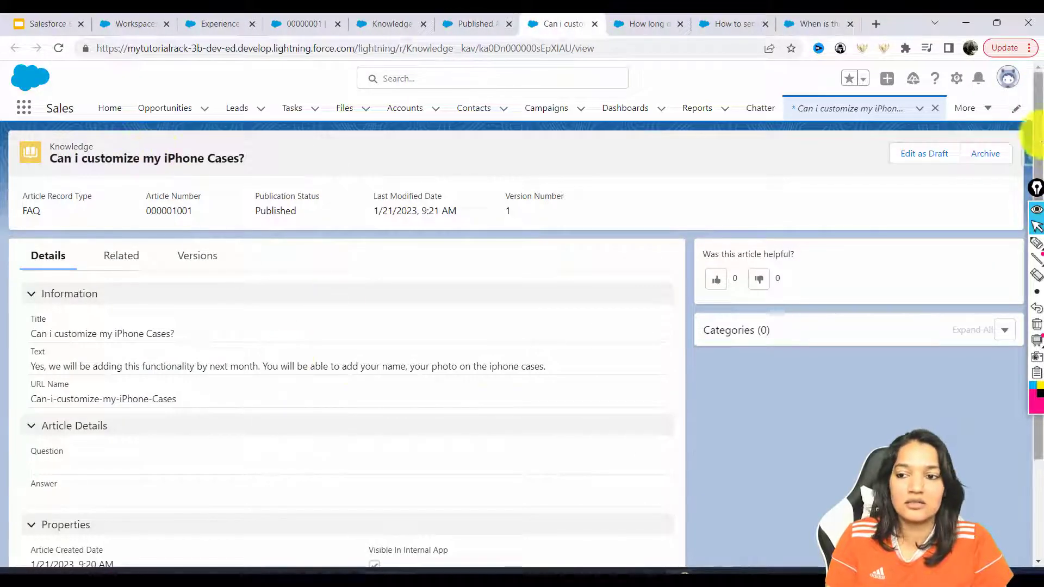
scroll(1036, 130, down, 3)
scroll(1035, 109, up, 3)
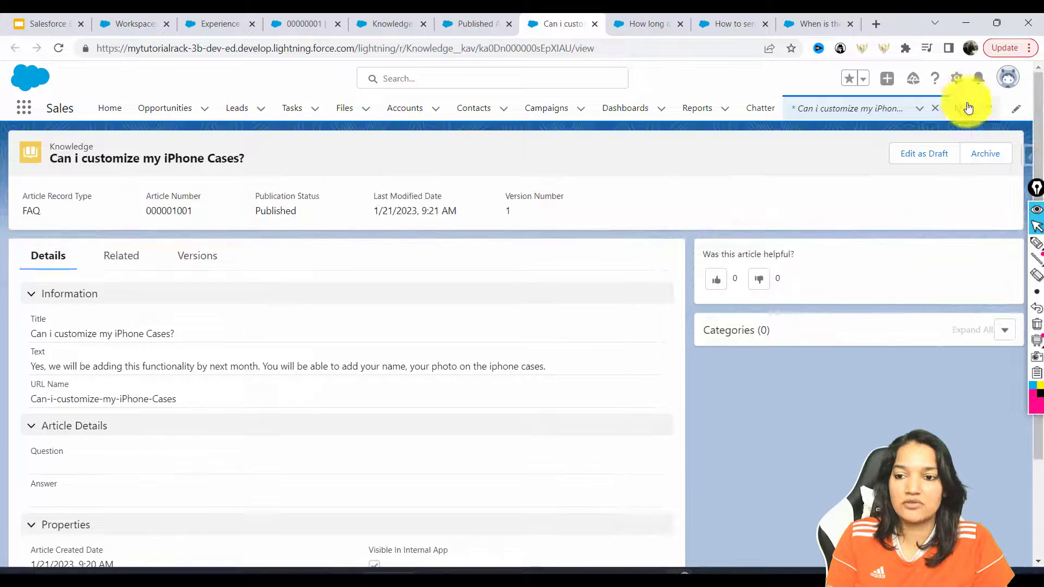
click(930, 153)
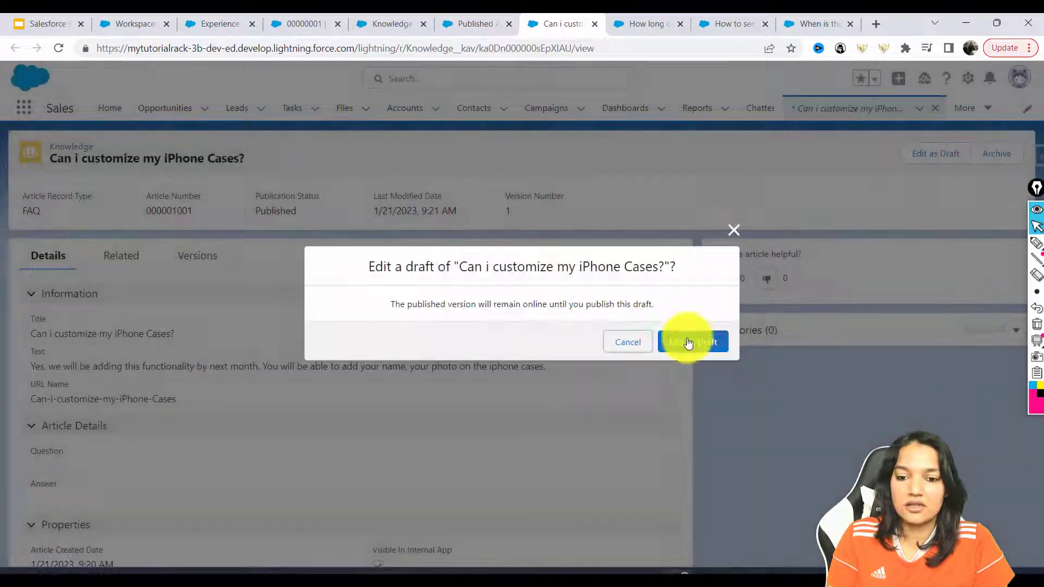
click(687, 342)
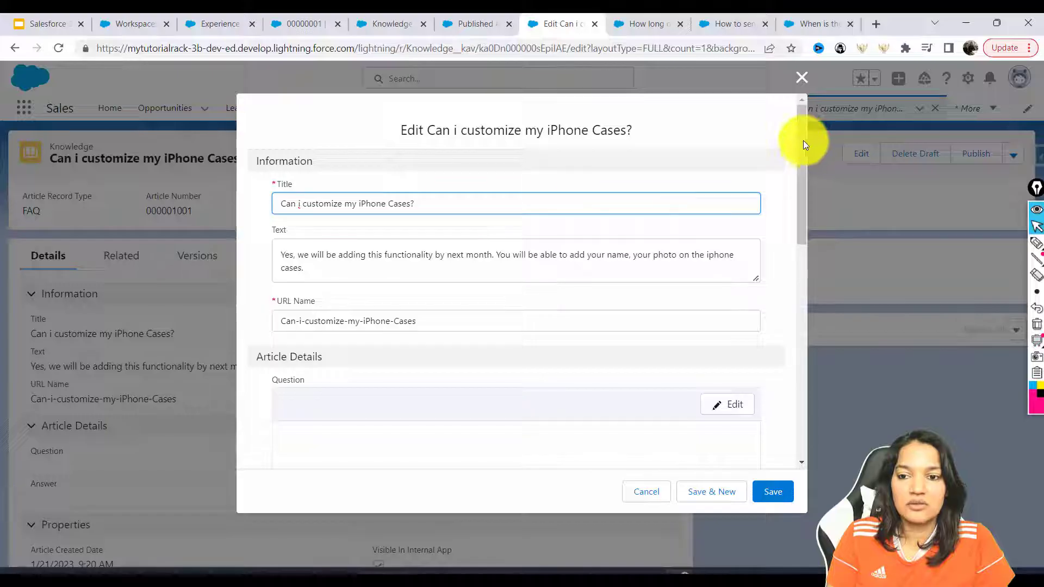
drag(804, 140, 781, 395)
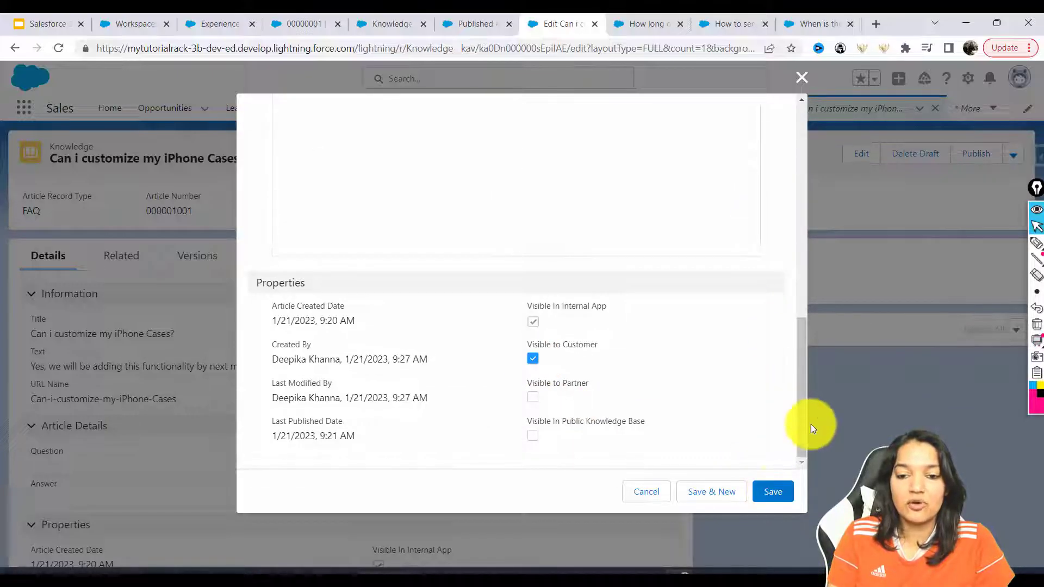
drag(810, 424, 804, 142)
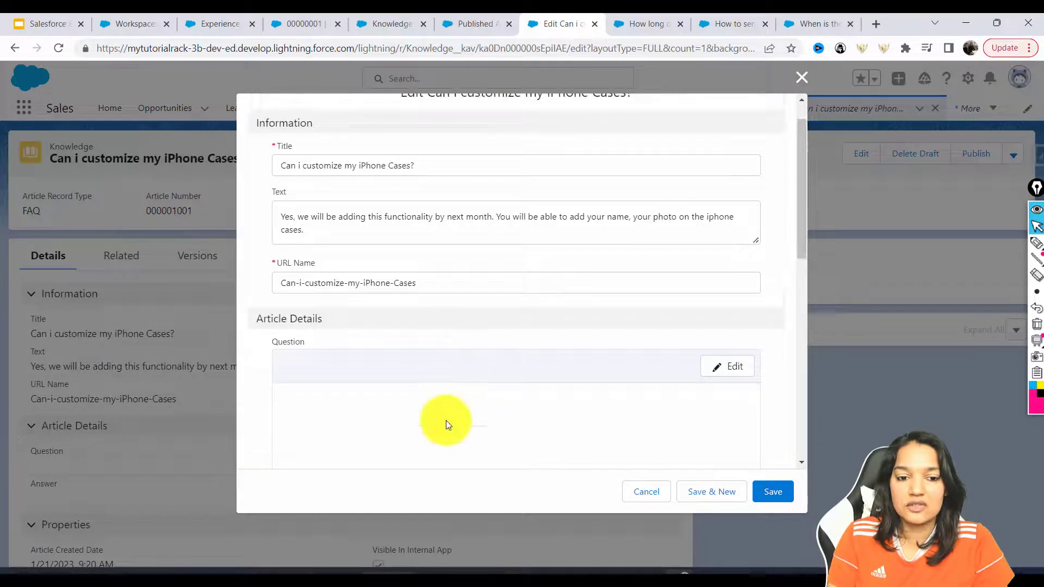
drag(802, 241, 769, 496)
click(773, 493)
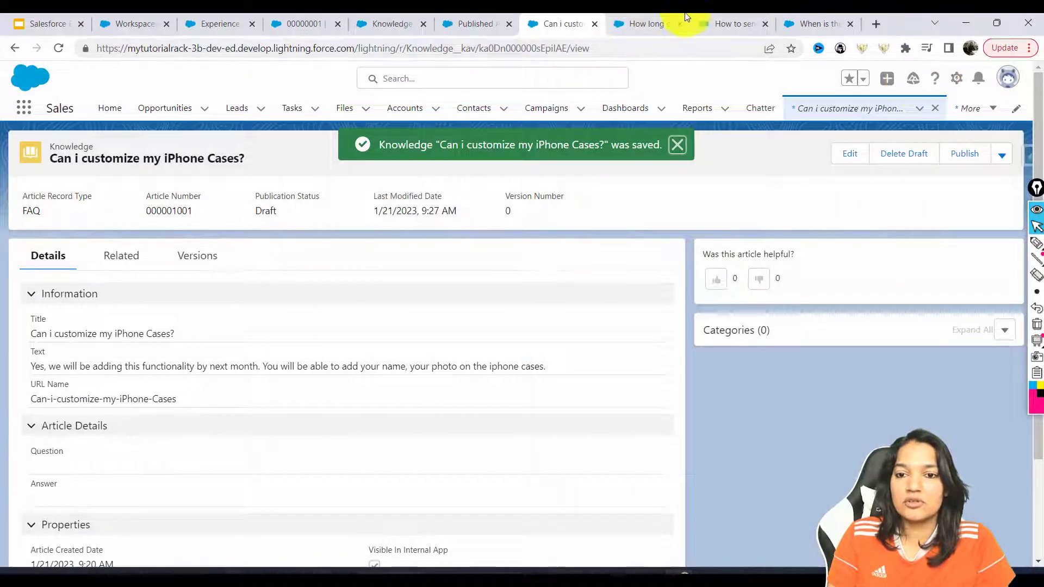
Republish the delivery-time FAQ as a new draft with Visible to Customer ticked.
click(660, 22)
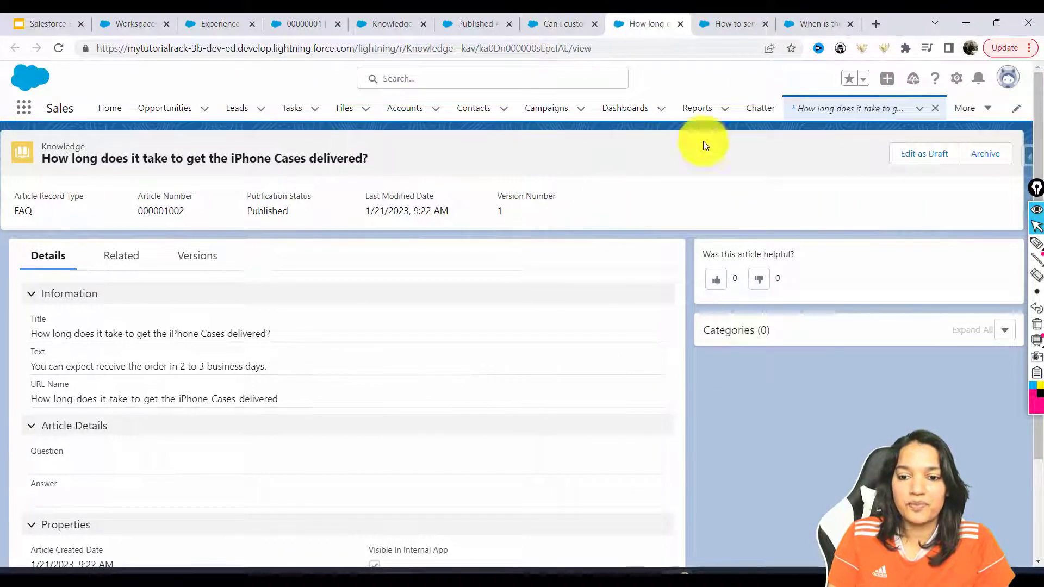
click(922, 152)
click(692, 354)
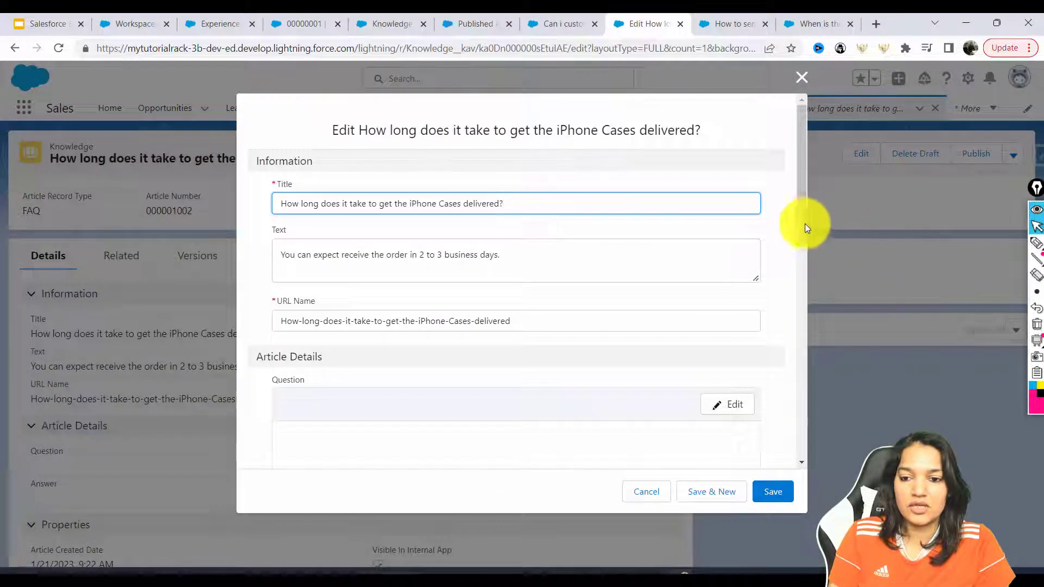
drag(802, 234, 801, 451)
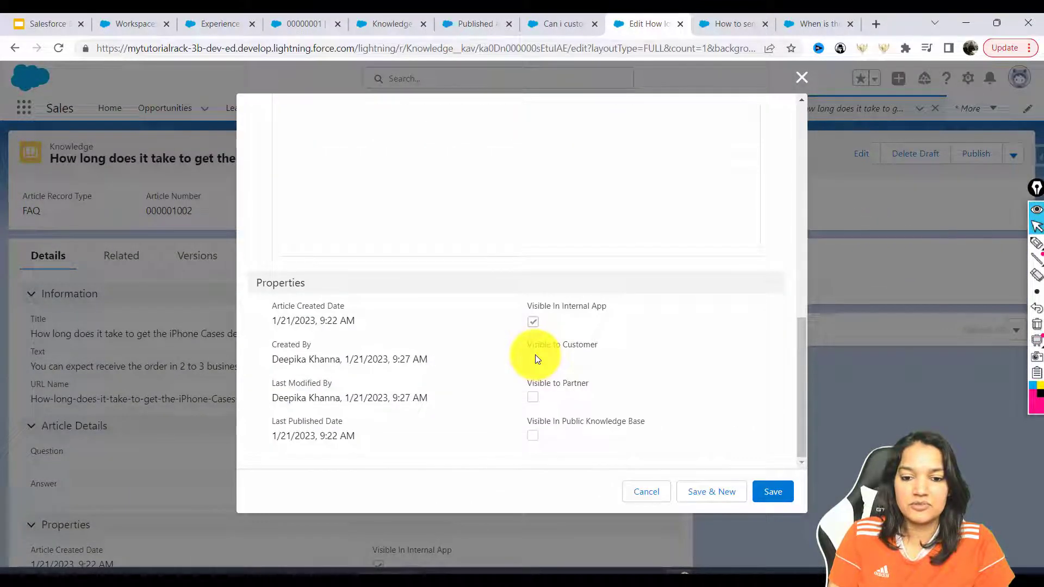
click(769, 492)
click(970, 153)
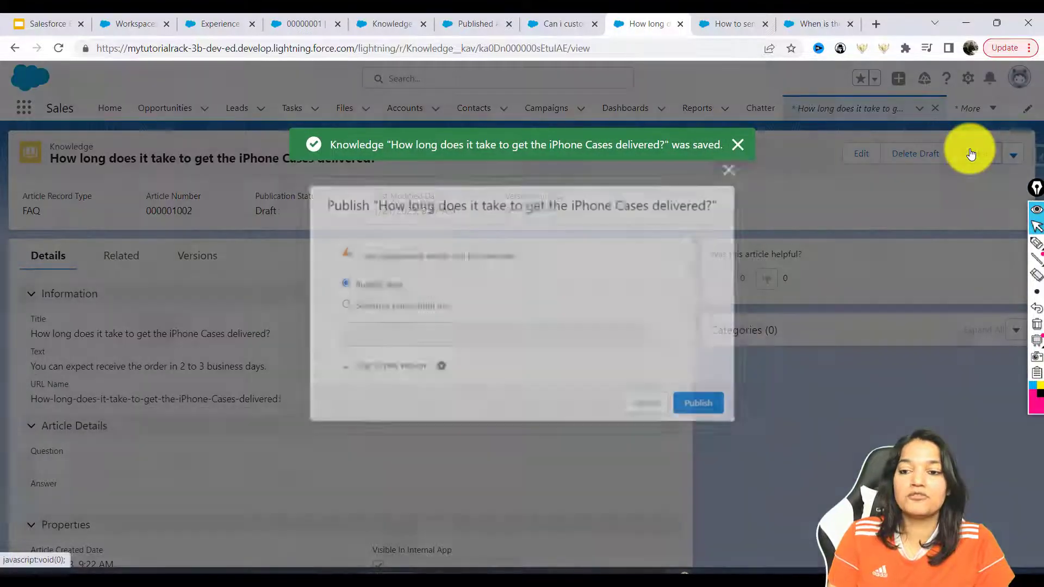
click(696, 405)
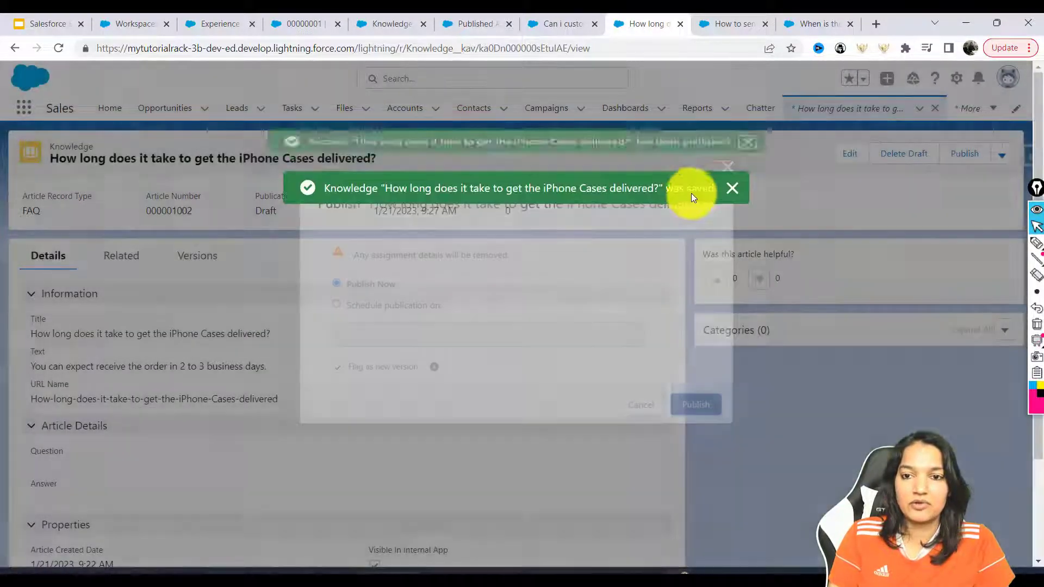
Publish the saved 'Can i customize my iPhone Cases?' draft.
click(557, 25)
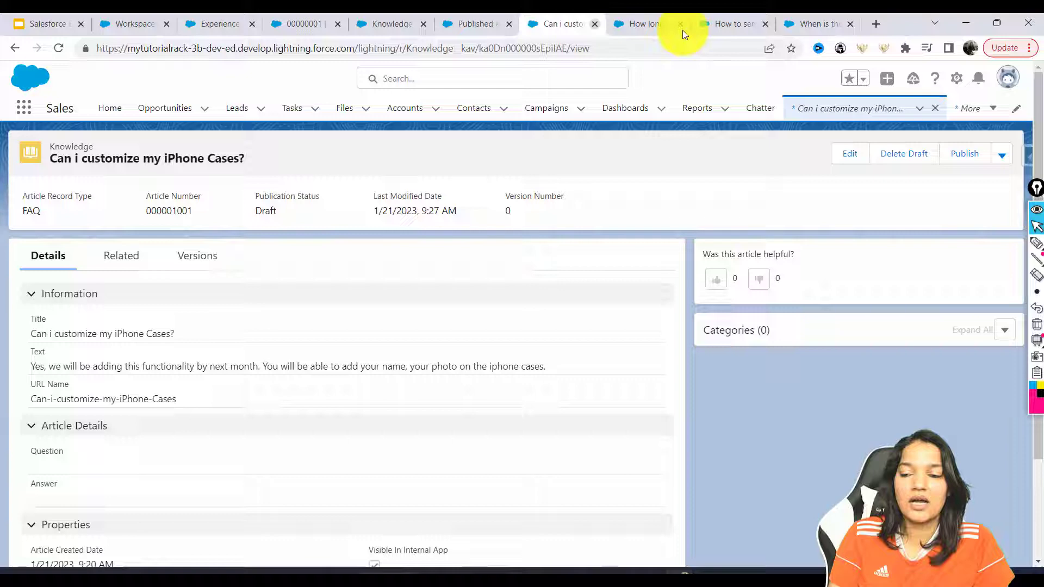
click(970, 155)
click(687, 397)
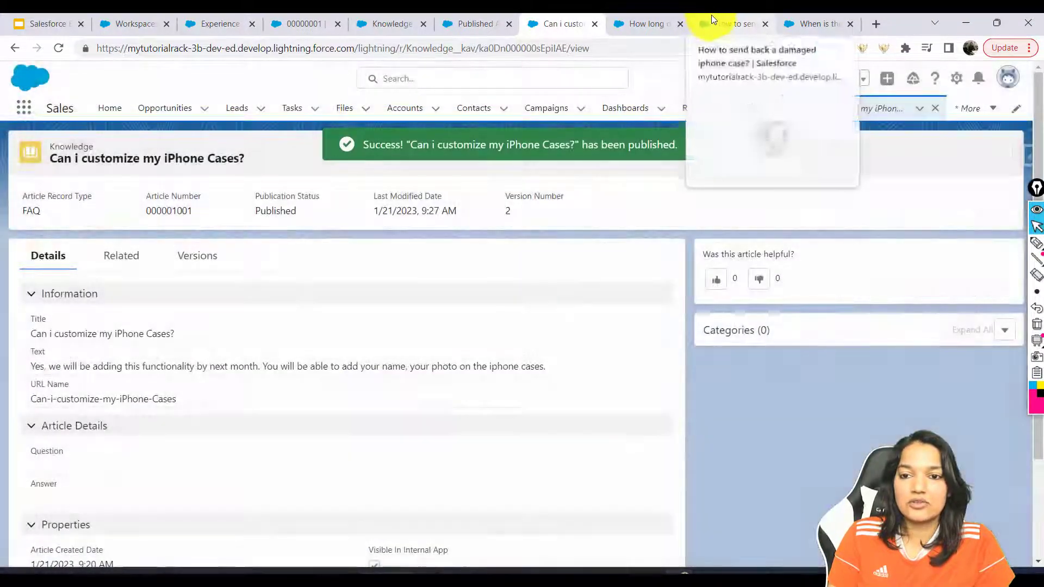
Republish the damaged-case FAQ with Visible to Customer ticked.
click(706, 22)
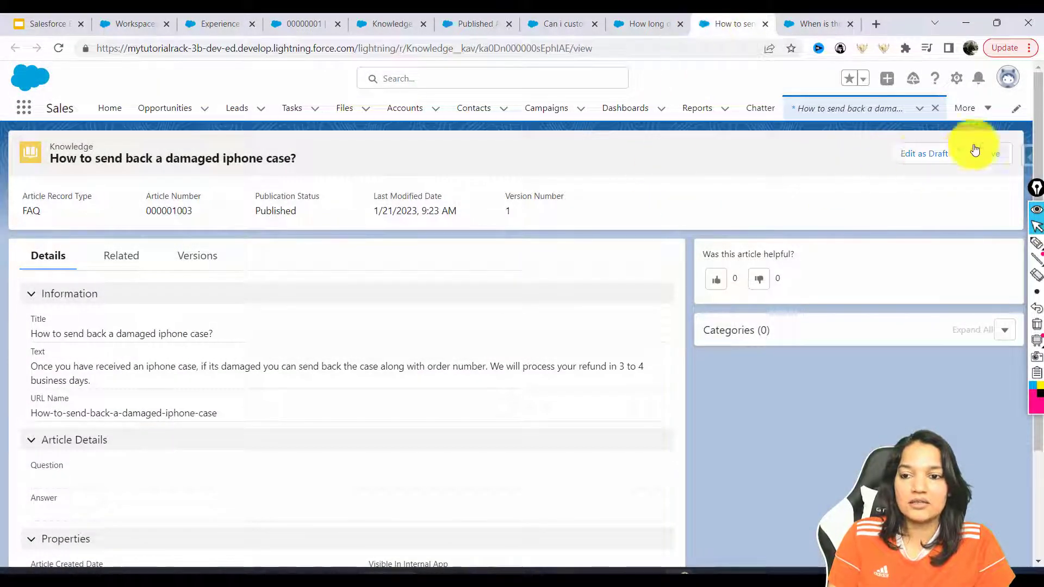
click(924, 155)
click(689, 342)
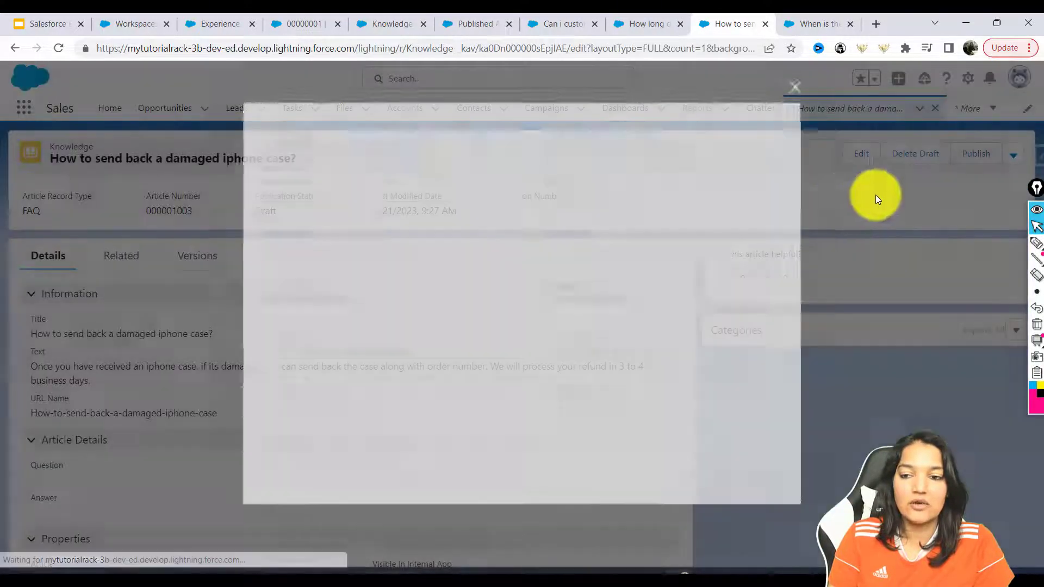
scroll(787, 307, down, 5)
scroll(787, 308, down, 5)
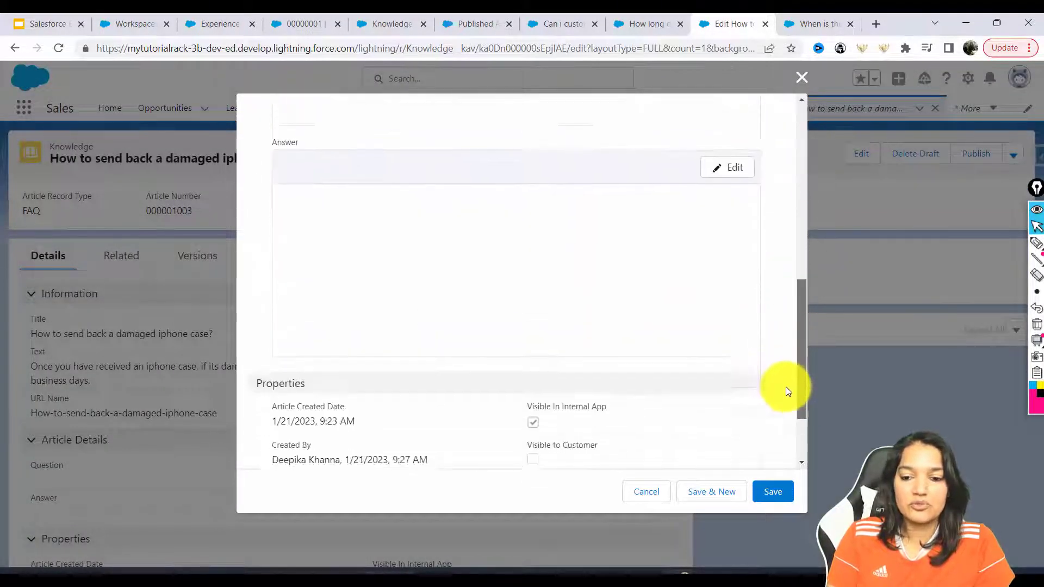
click(533, 359)
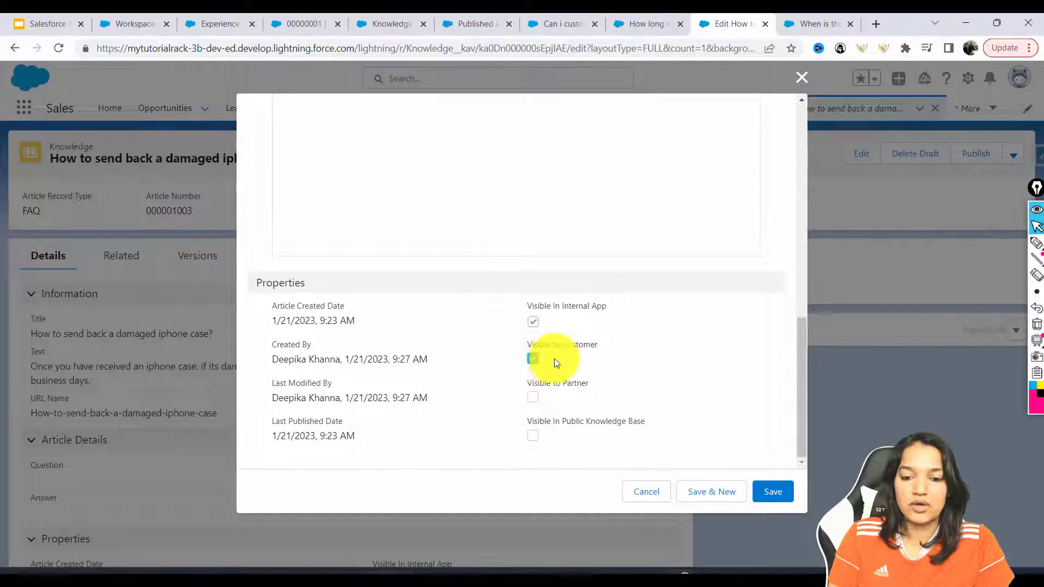
click(784, 491)
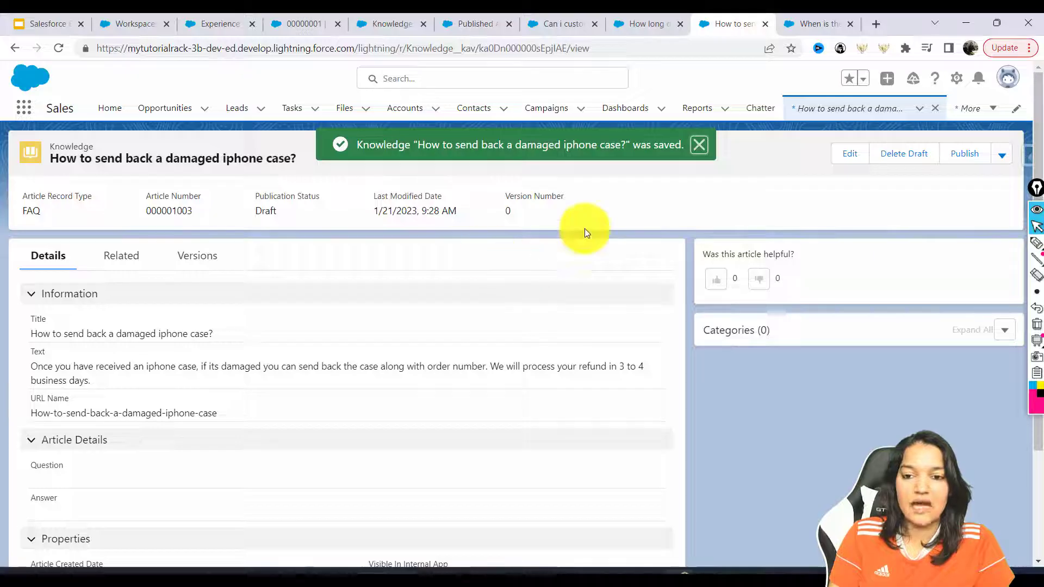
click(961, 155)
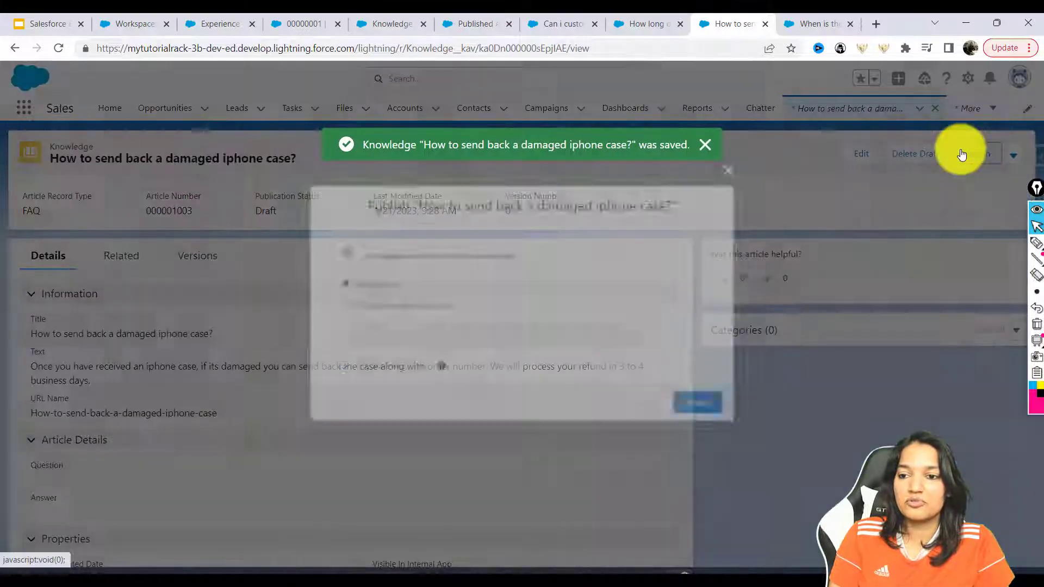
click(696, 405)
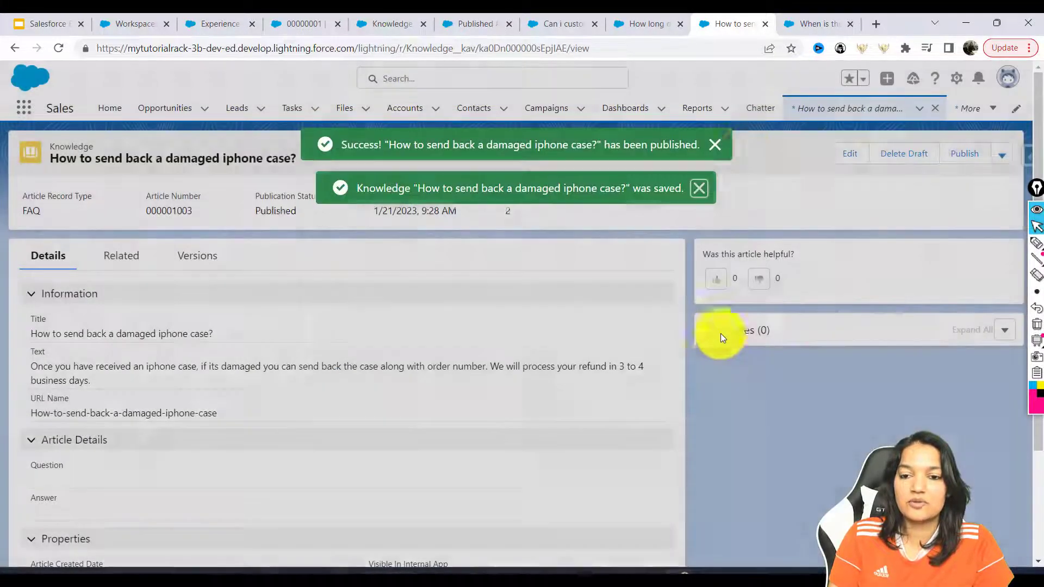
click(803, 22)
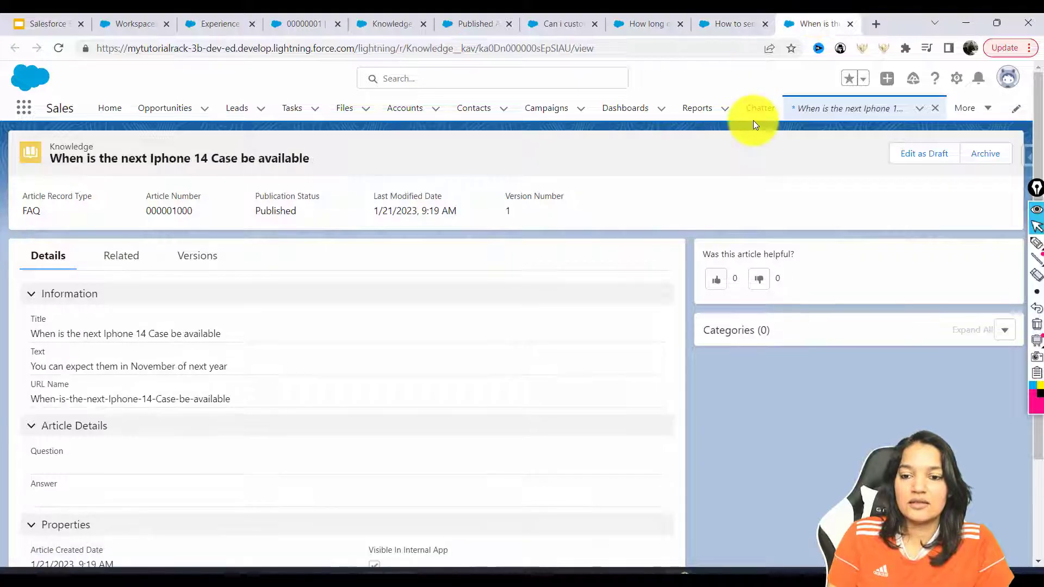
Draft the 'When is the next Iphone 14 Case' article with Visible to Customer ticked, save and publish it.
click(923, 153)
click(687, 342)
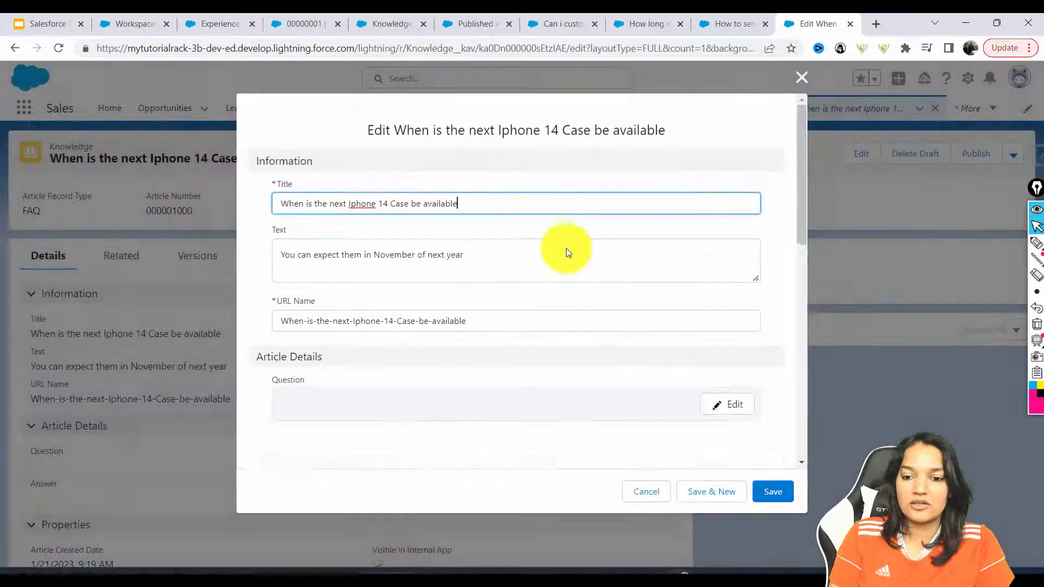
drag(802, 227, 768, 423)
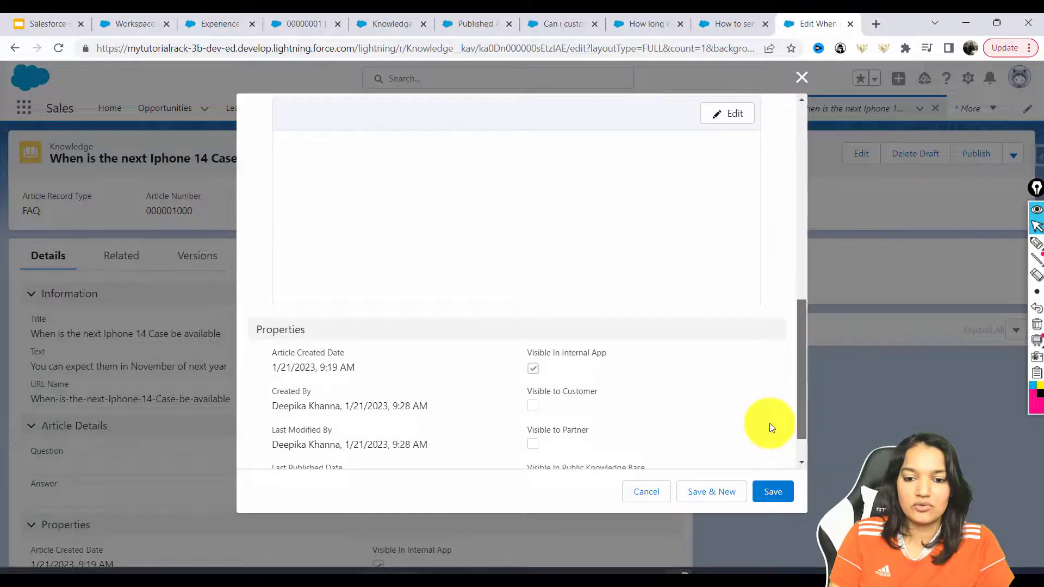
click(533, 405)
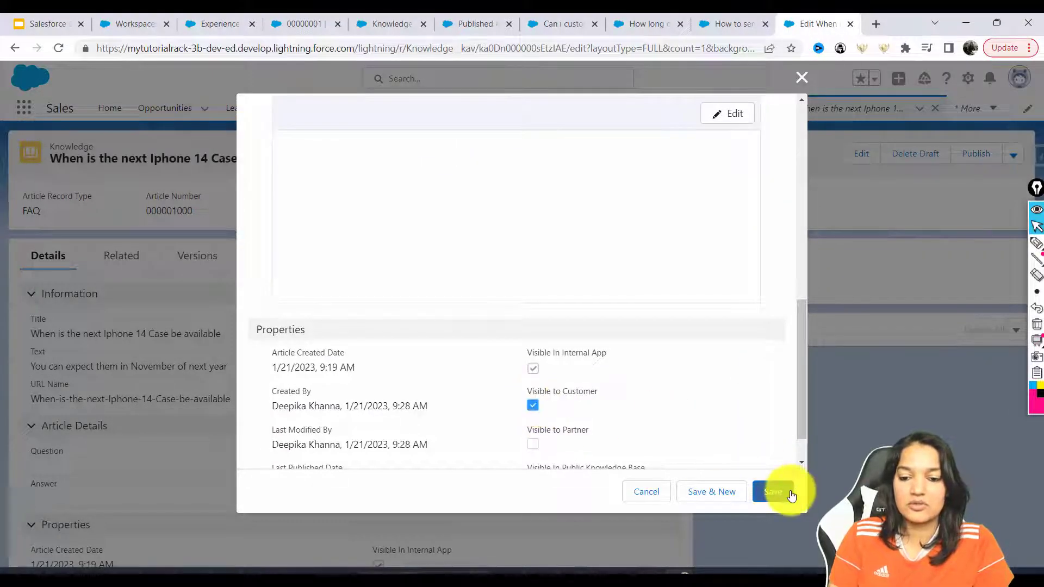
click(788, 494)
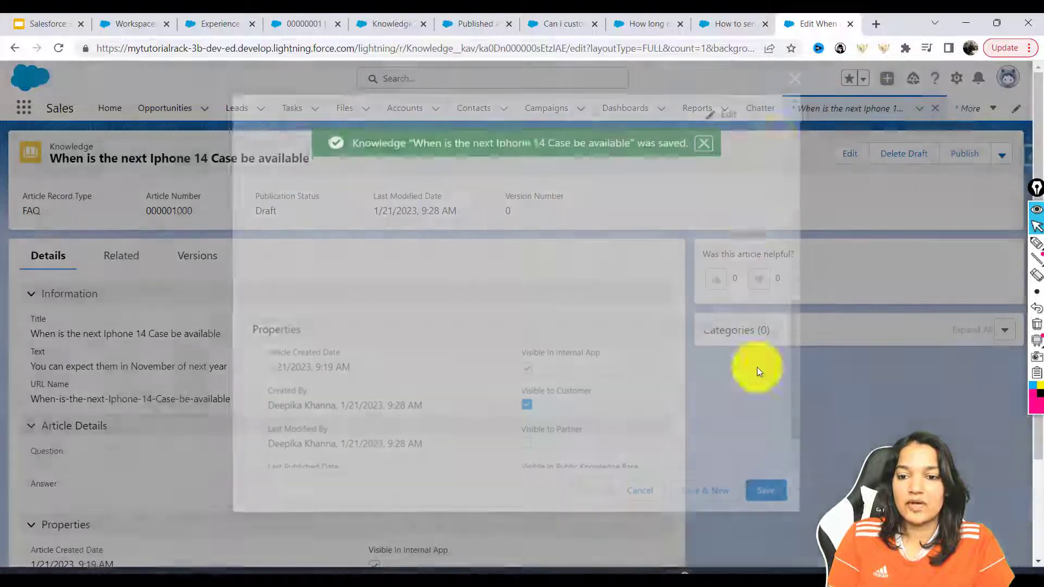
click(963, 155)
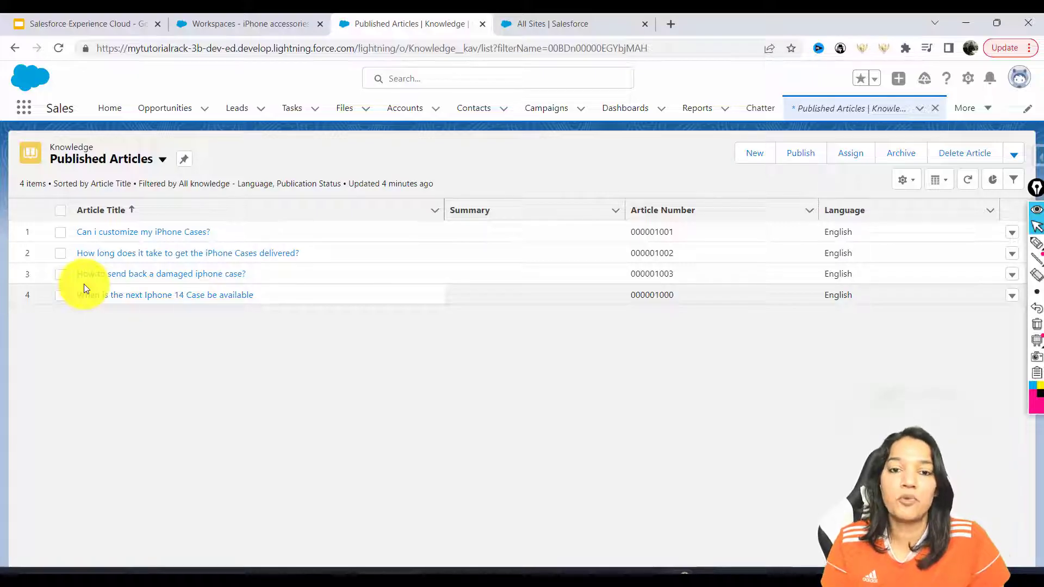
From All Sites, open the iPhone Accessories site's Builder in a new tab and switch to it.
click(531, 25)
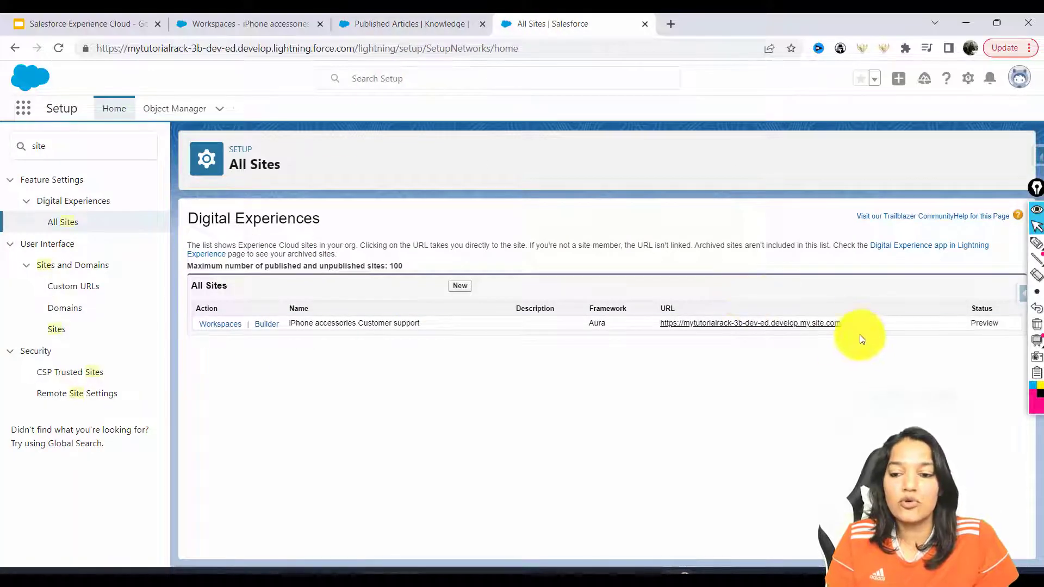
right_click(269, 329)
click(294, 333)
click(729, 17)
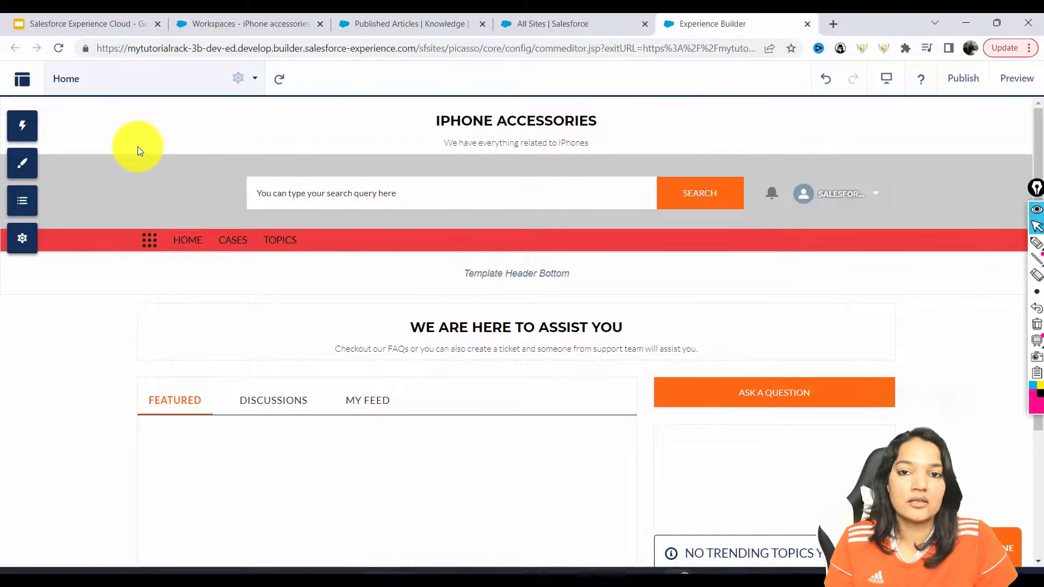
Filter the Components panel by 'topic' and scroll to the six Topics components.
click(16, 132)
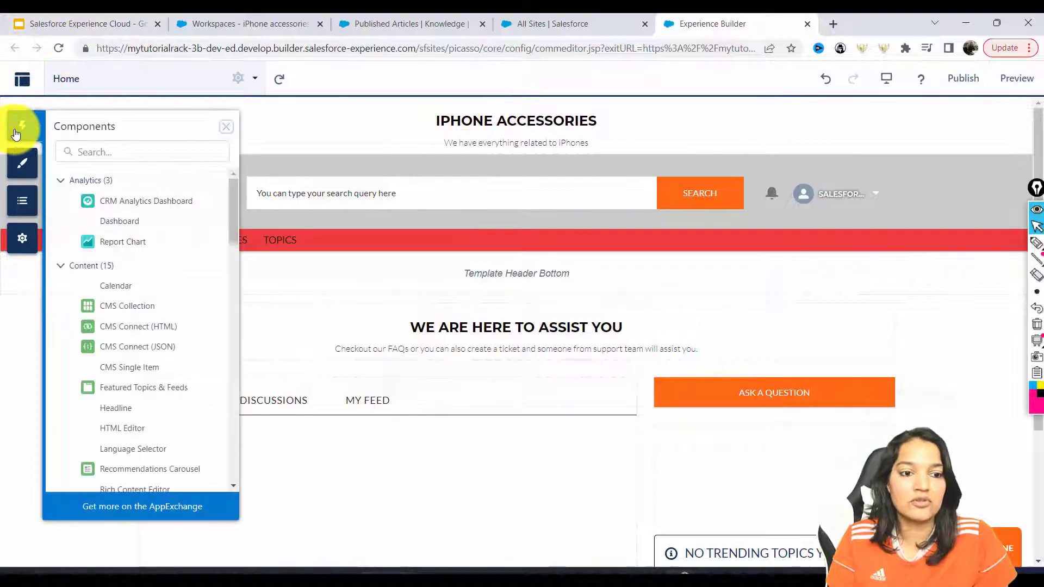
text(kno)
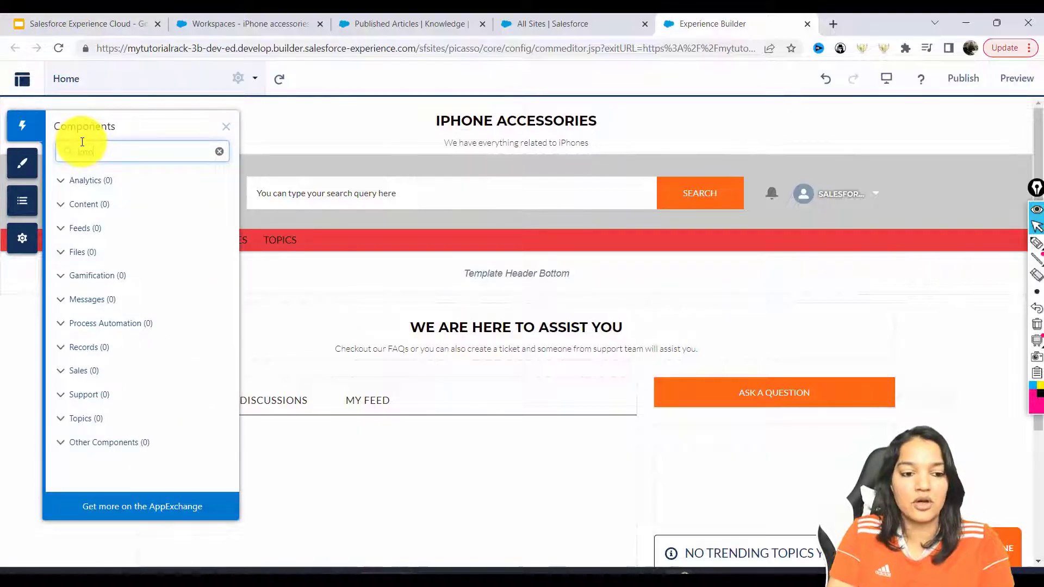
key(BackSpace)
key(BackSpace)
key(BackSpace)
text(top)
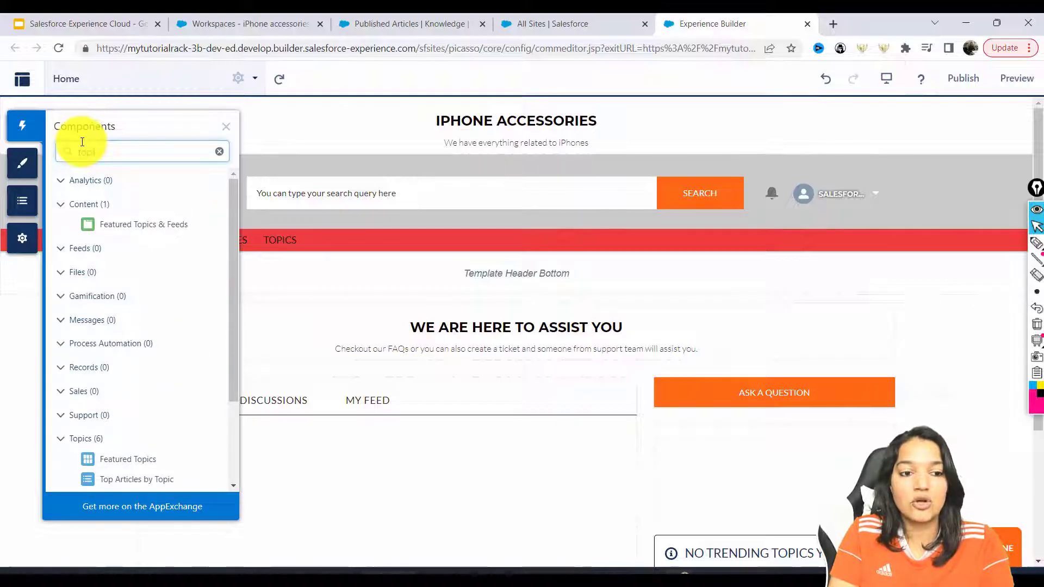
text(ic)
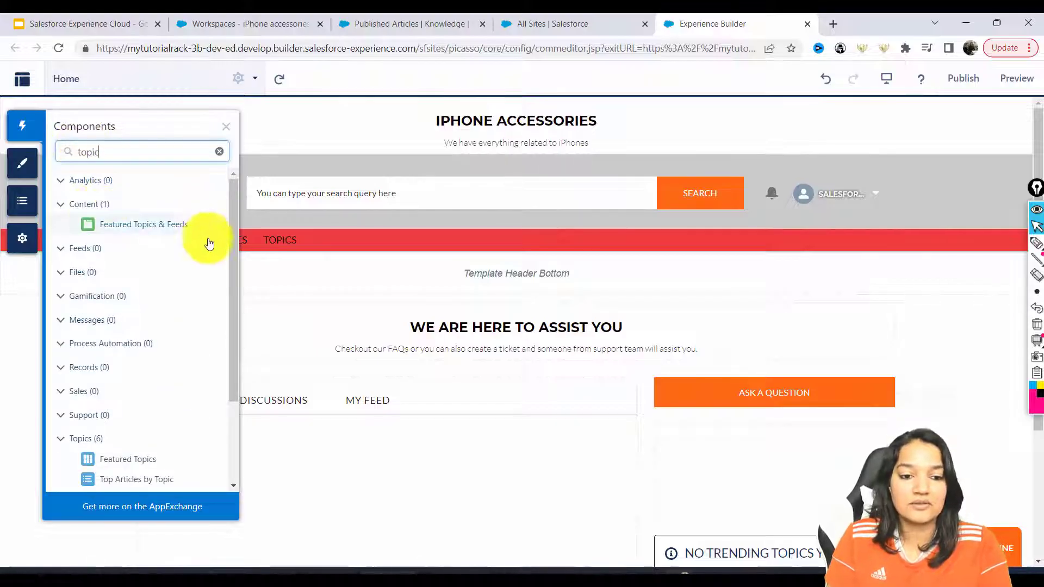
drag(232, 246, 163, 441)
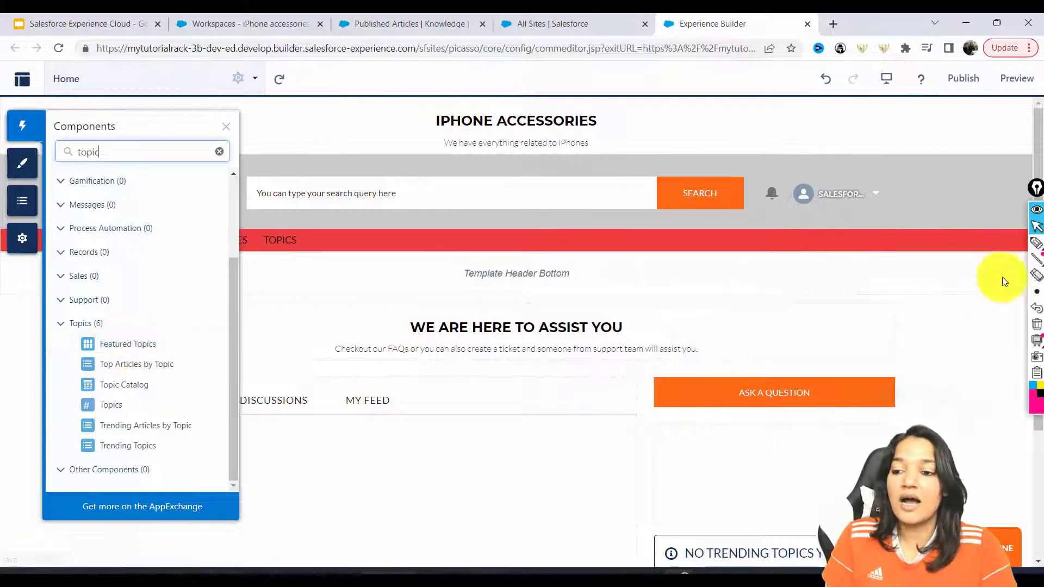
click(1034, 246)
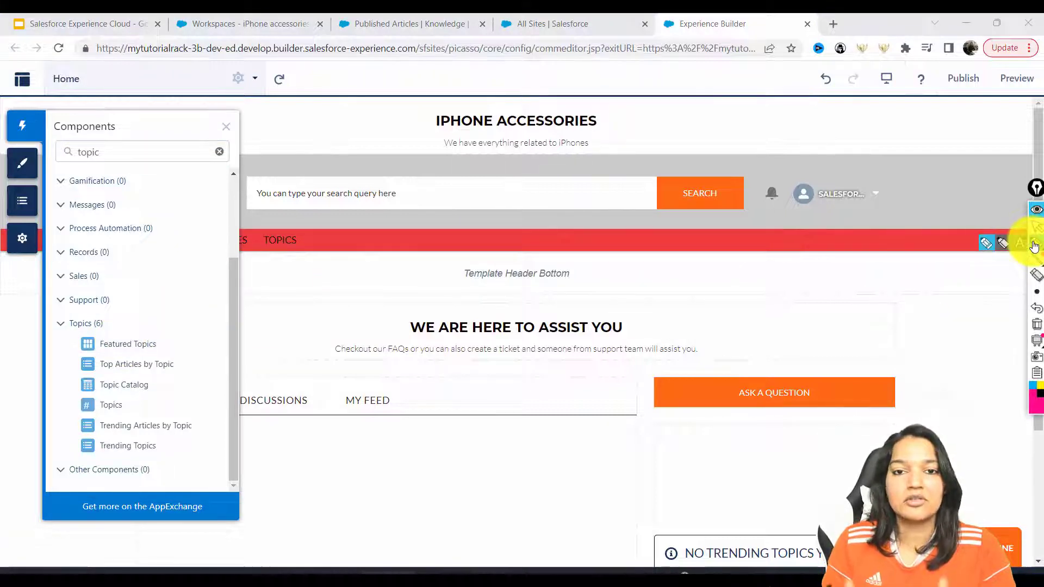